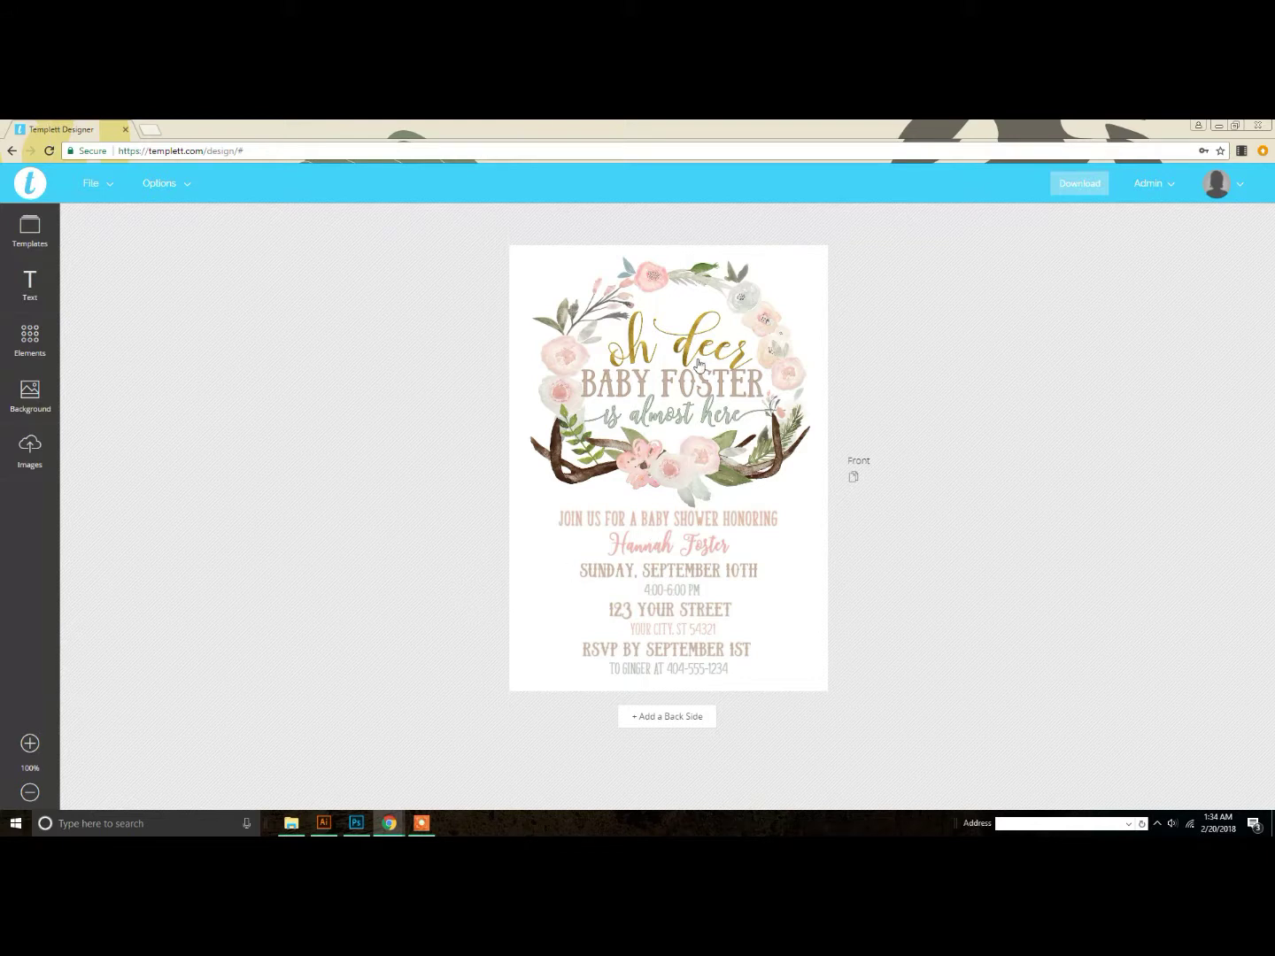
Step: Select the BABY FOSTER heading text box on the floral wreath invitation
click(741, 391)
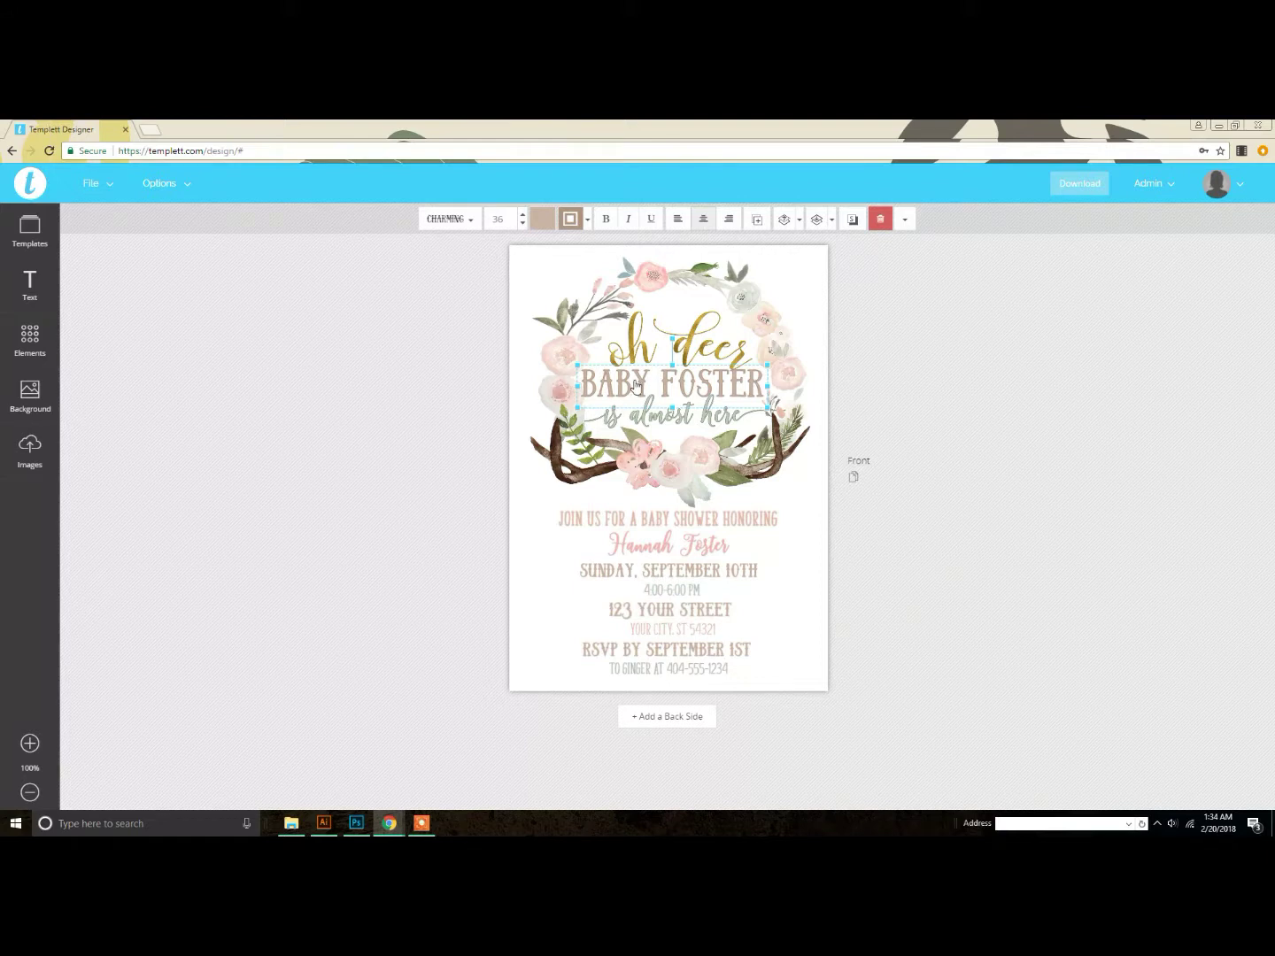
Step: Replace FOSTER with JAMES so the heading reads BABY JAMES
click(671, 383)
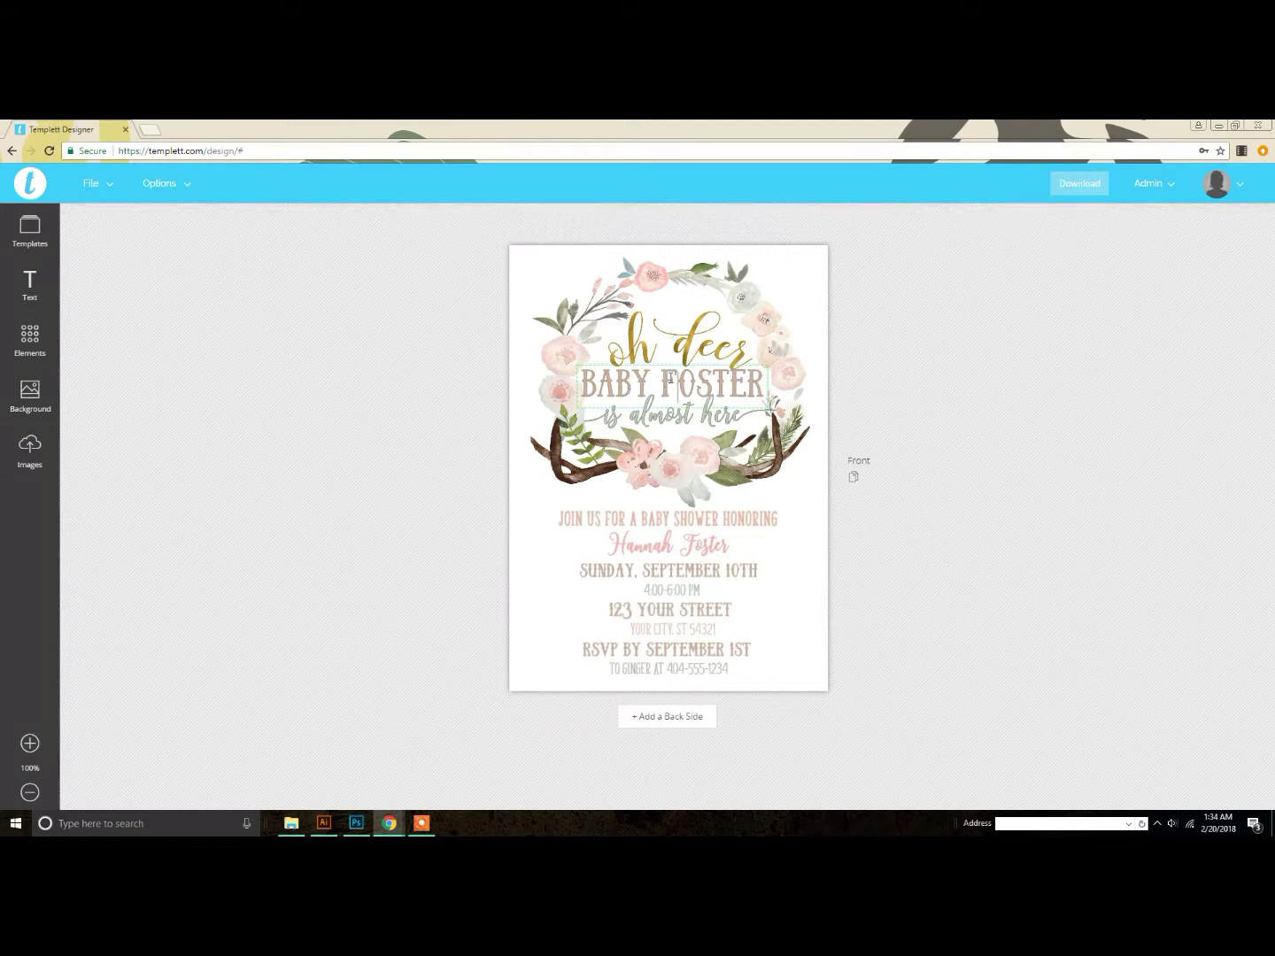
mouse_move(660, 382)
mouse_down()
mouse_move(773, 389)
mouse_move(586, 386)
mouse_move(661, 386)
mouse_up()
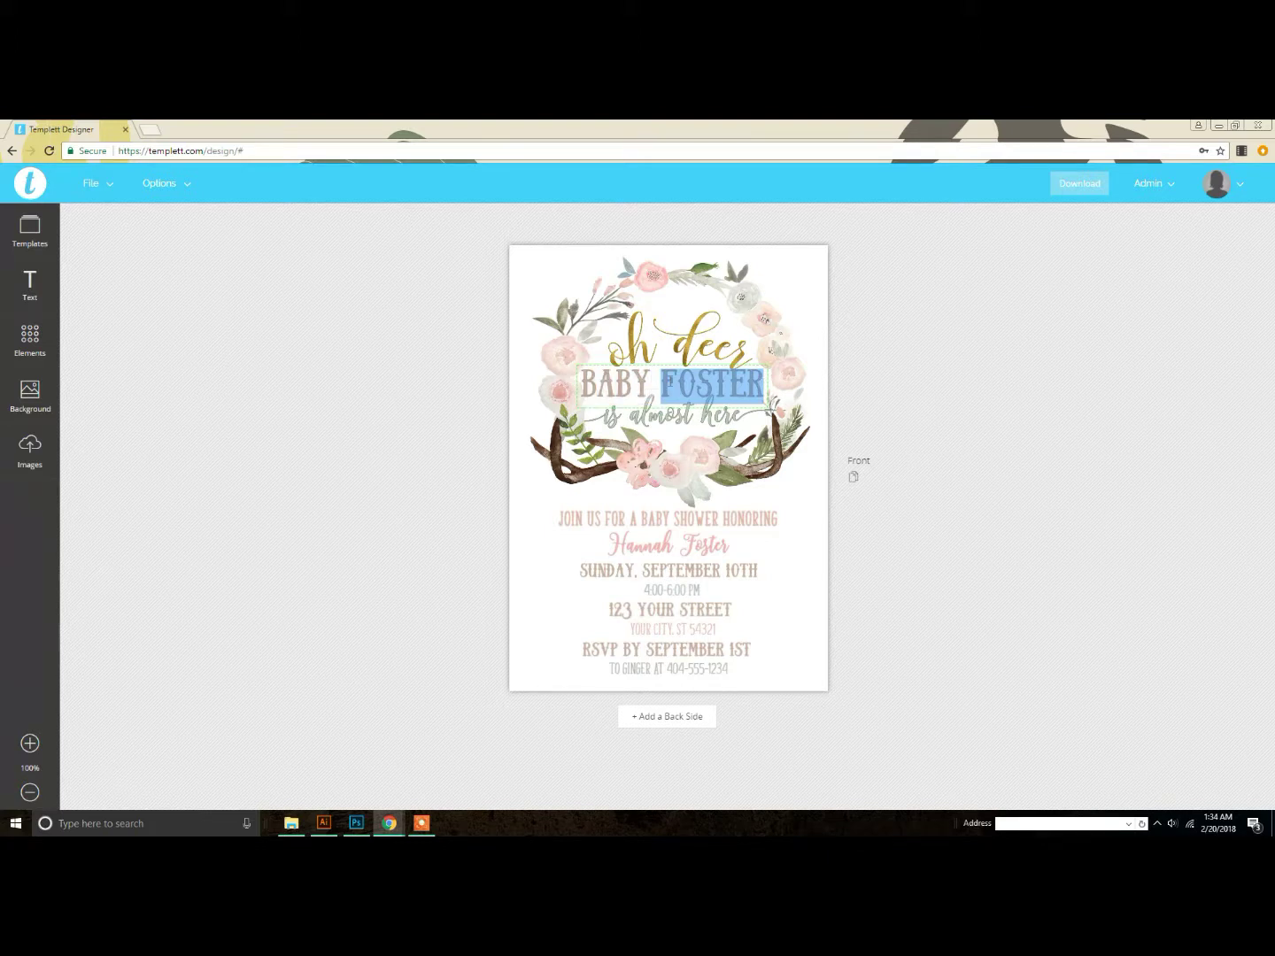
text(JAMES)
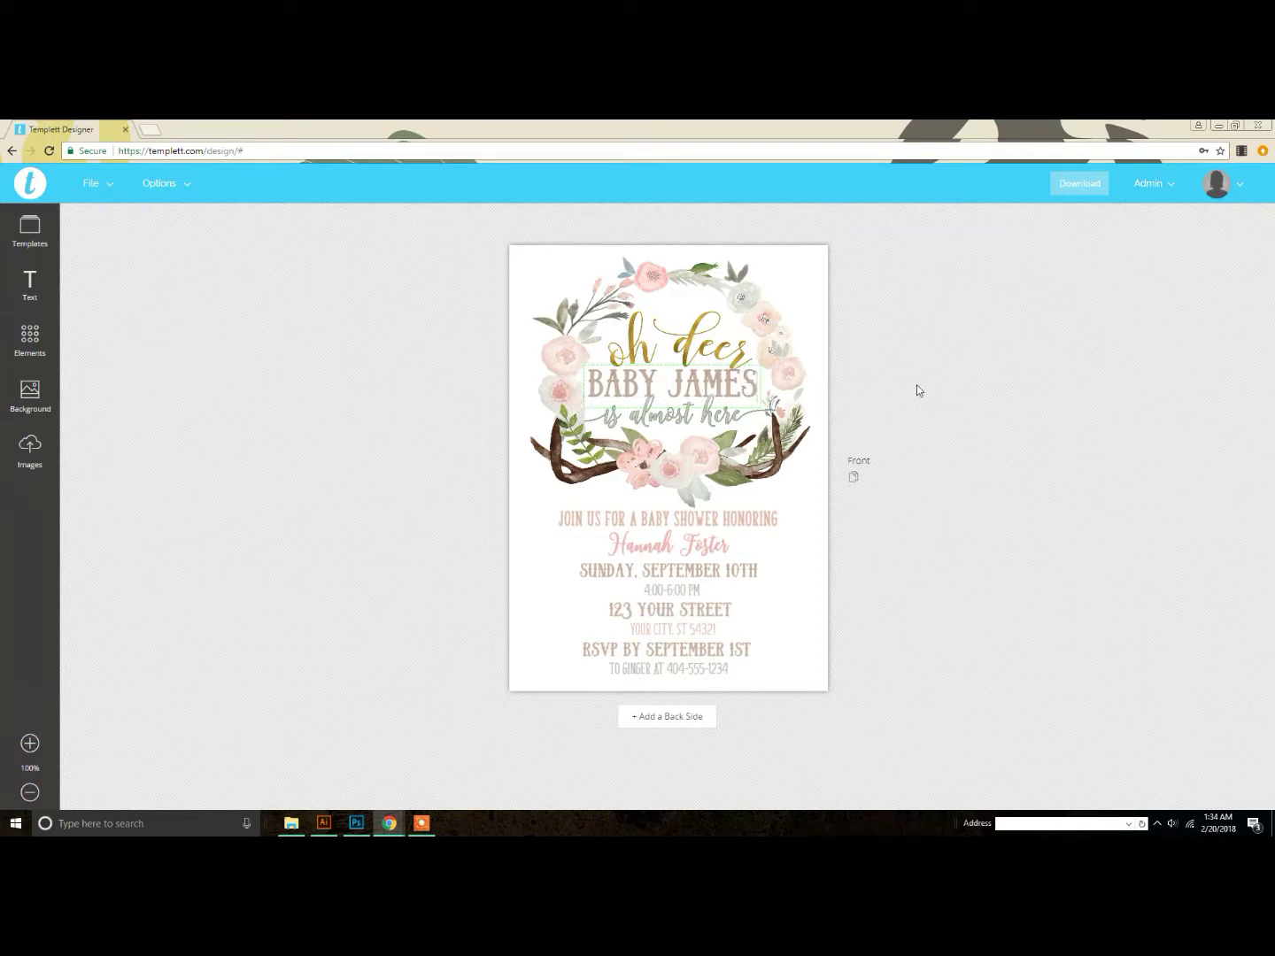
double_click(736, 381)
click(736, 380)
click(666, 384)
mouse_move(586, 384)
mouse_down()
mouse_move(758, 386)
mouse_move(604, 385)
mouse_move(579, 404)
mouse_up()
click(757, 386)
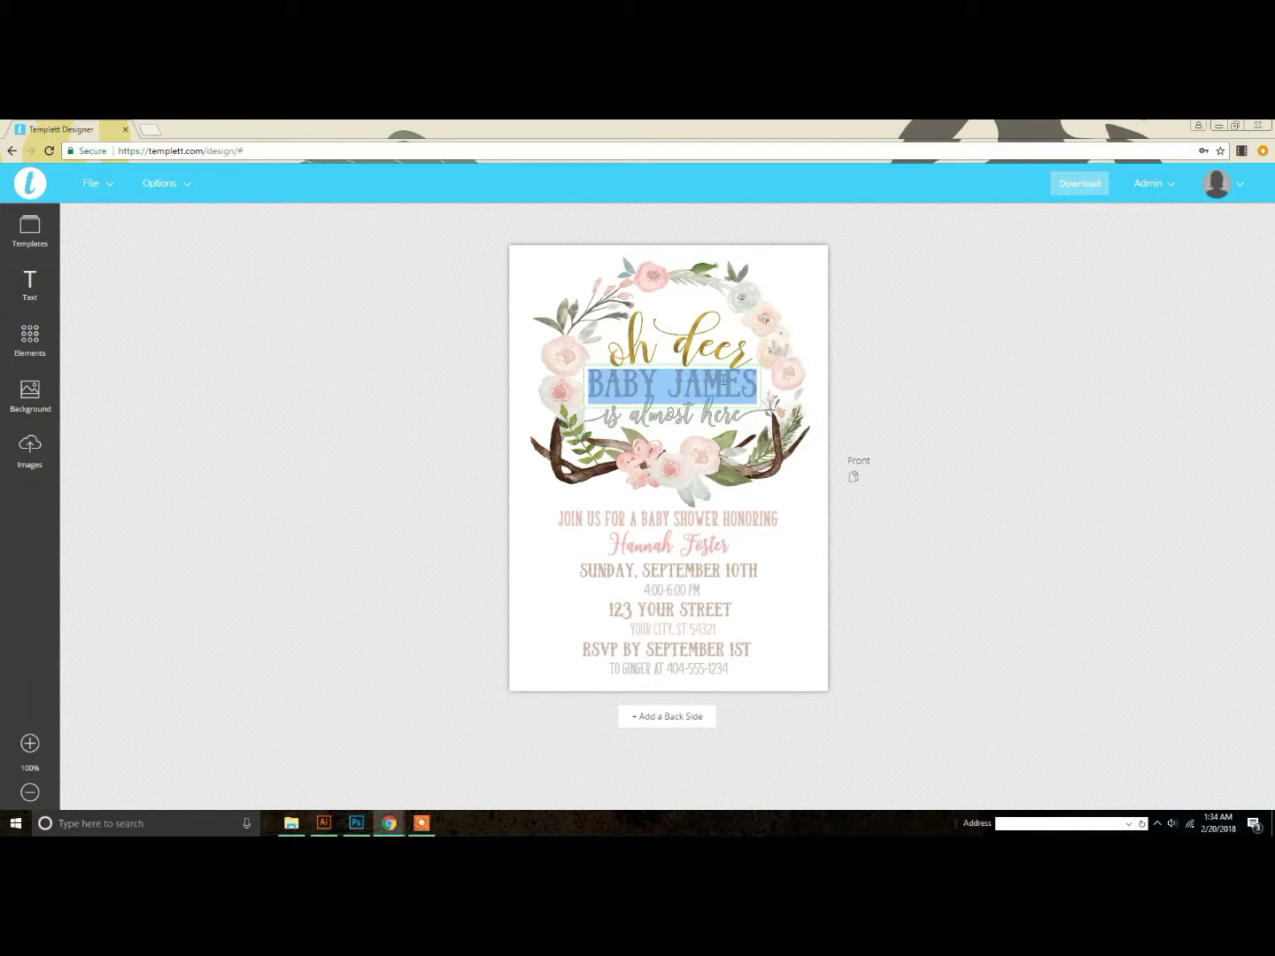
click(894, 381)
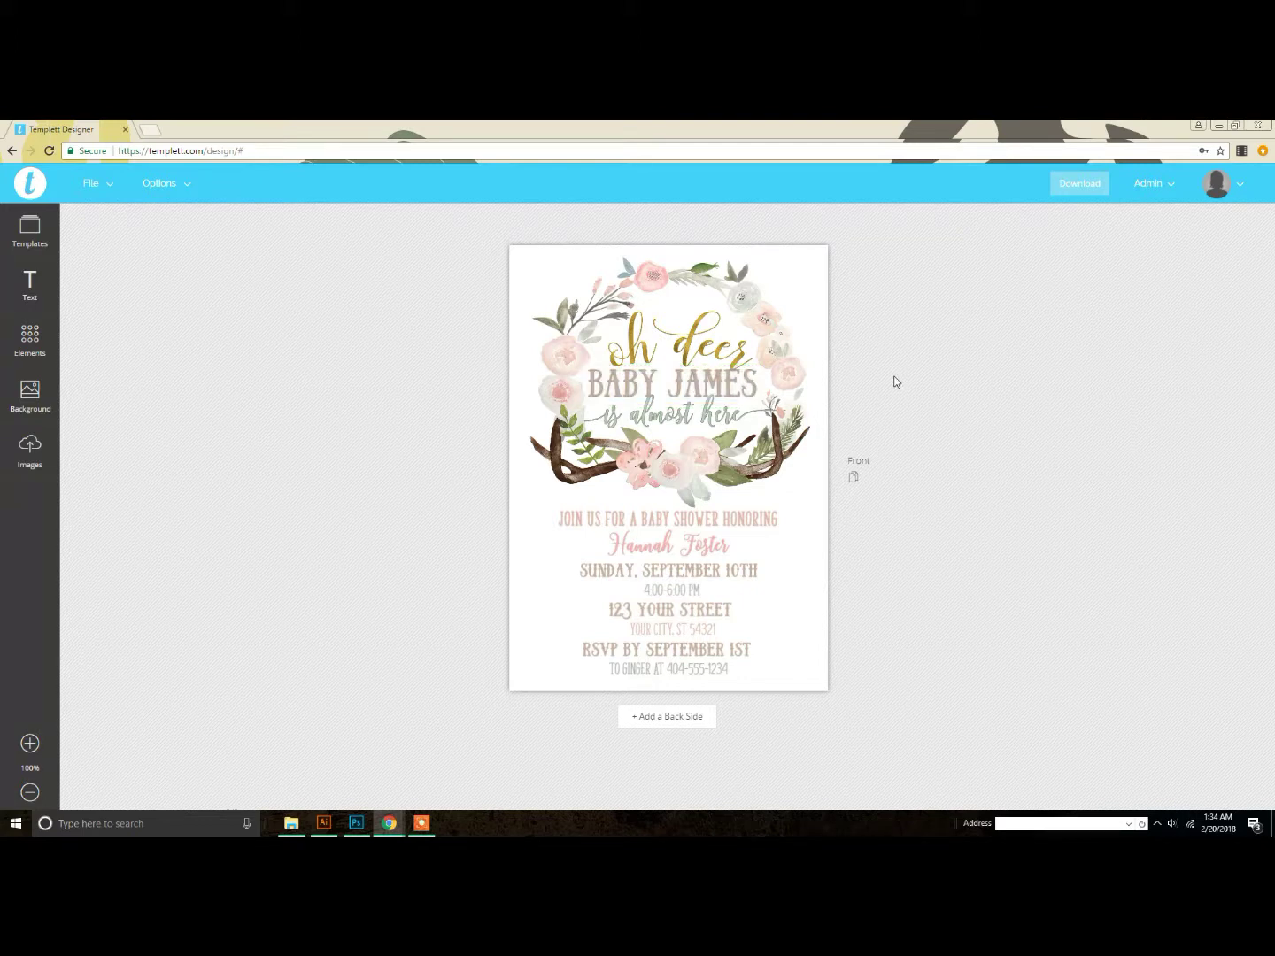
click(748, 388)
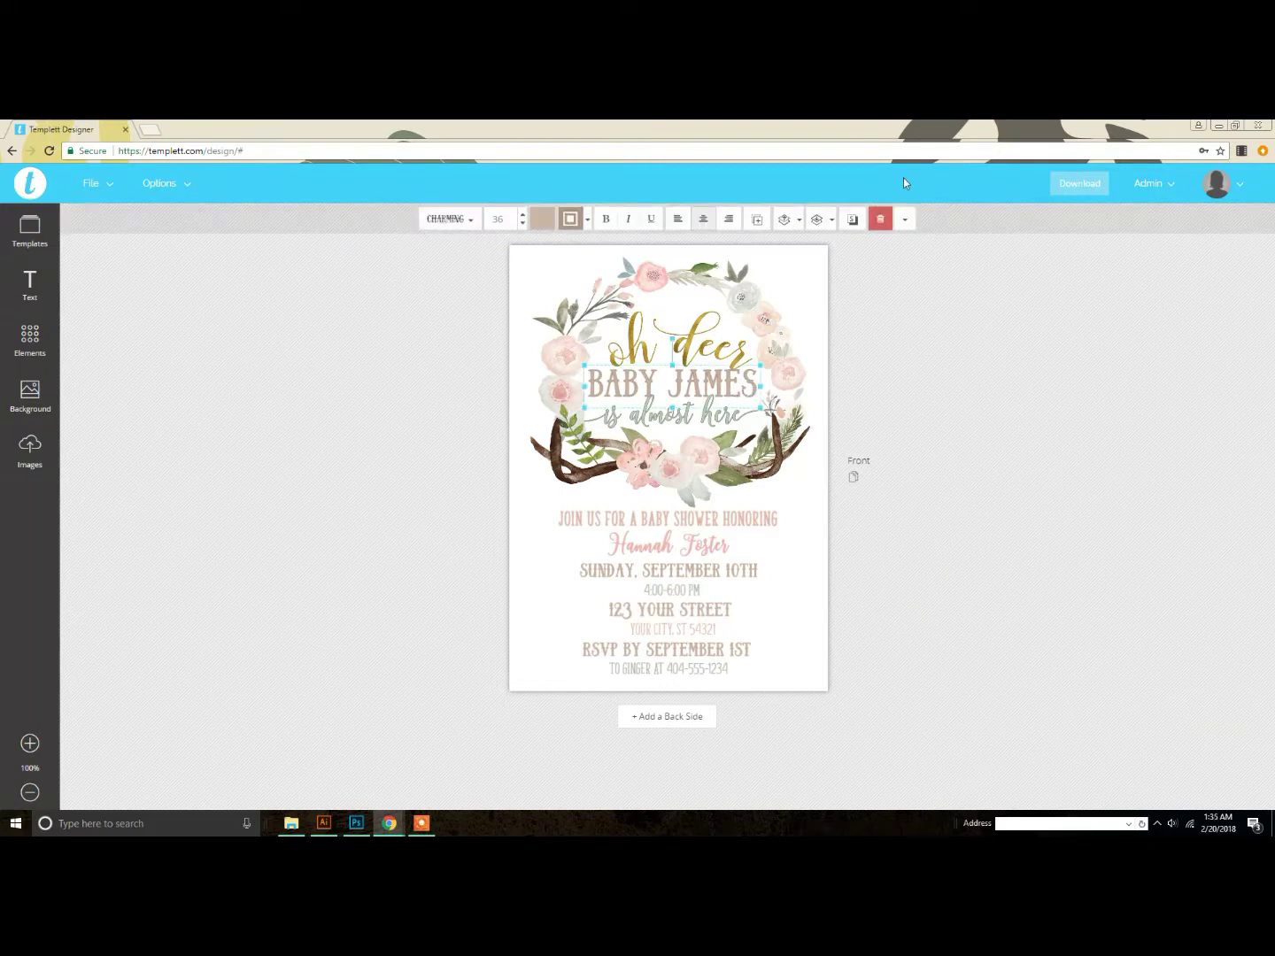
Step: Change the BABY JAMES heading font from CHARMING to Crete Round, keeping size 36
click(472, 223)
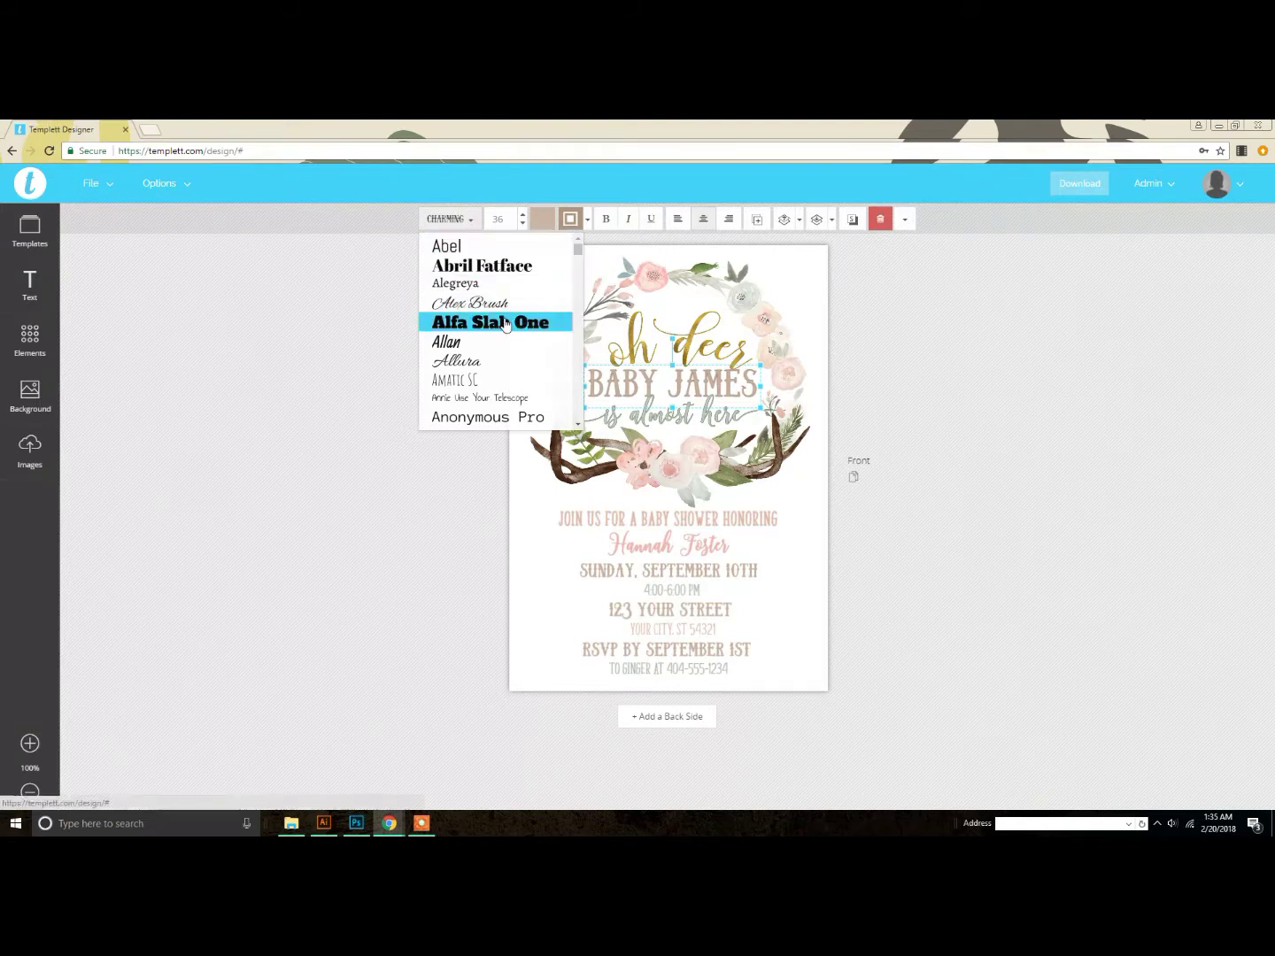
scroll(506, 321, down, 3)
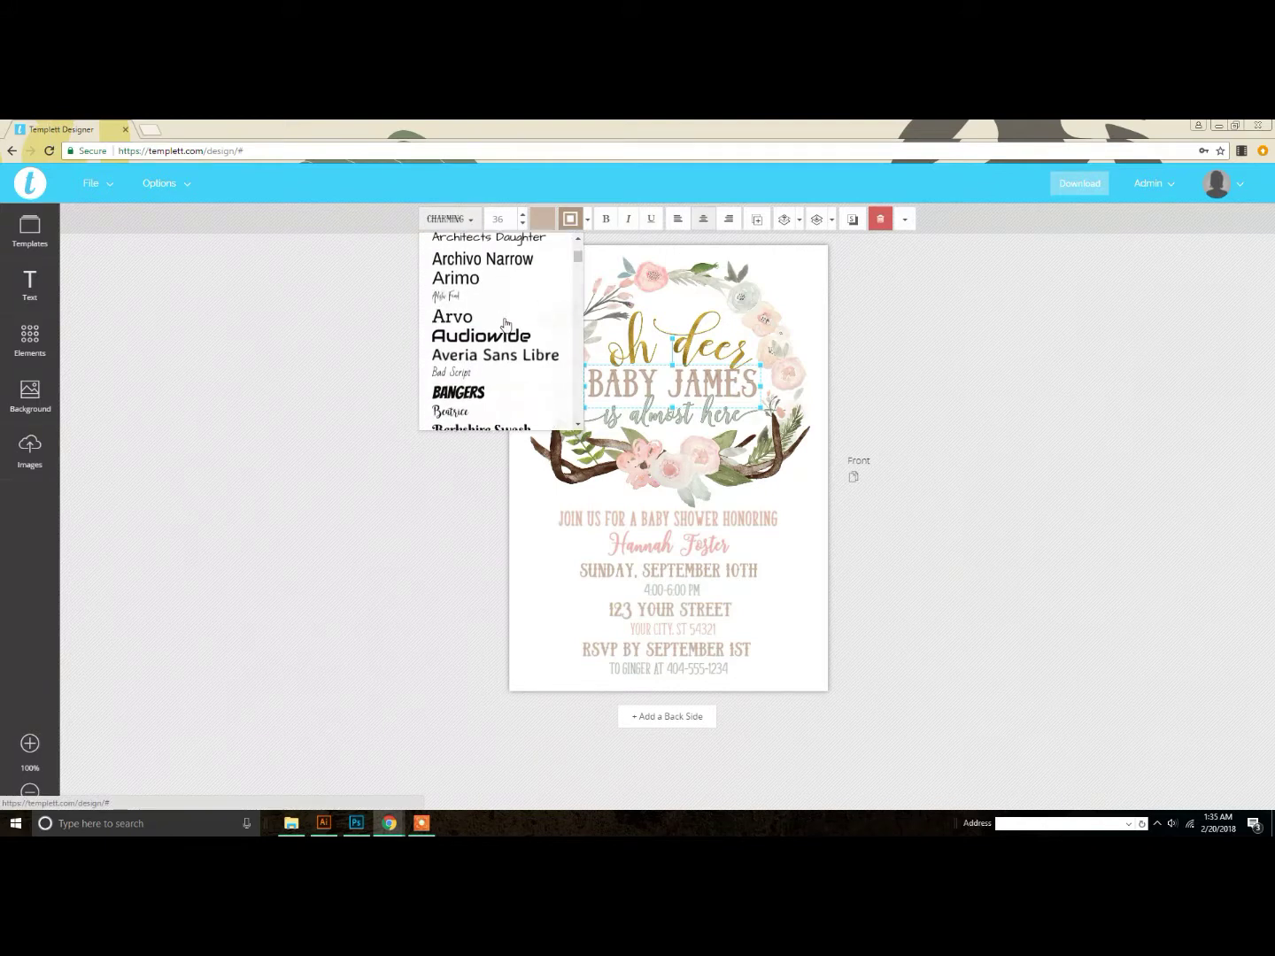
click(474, 221)
click(474, 221)
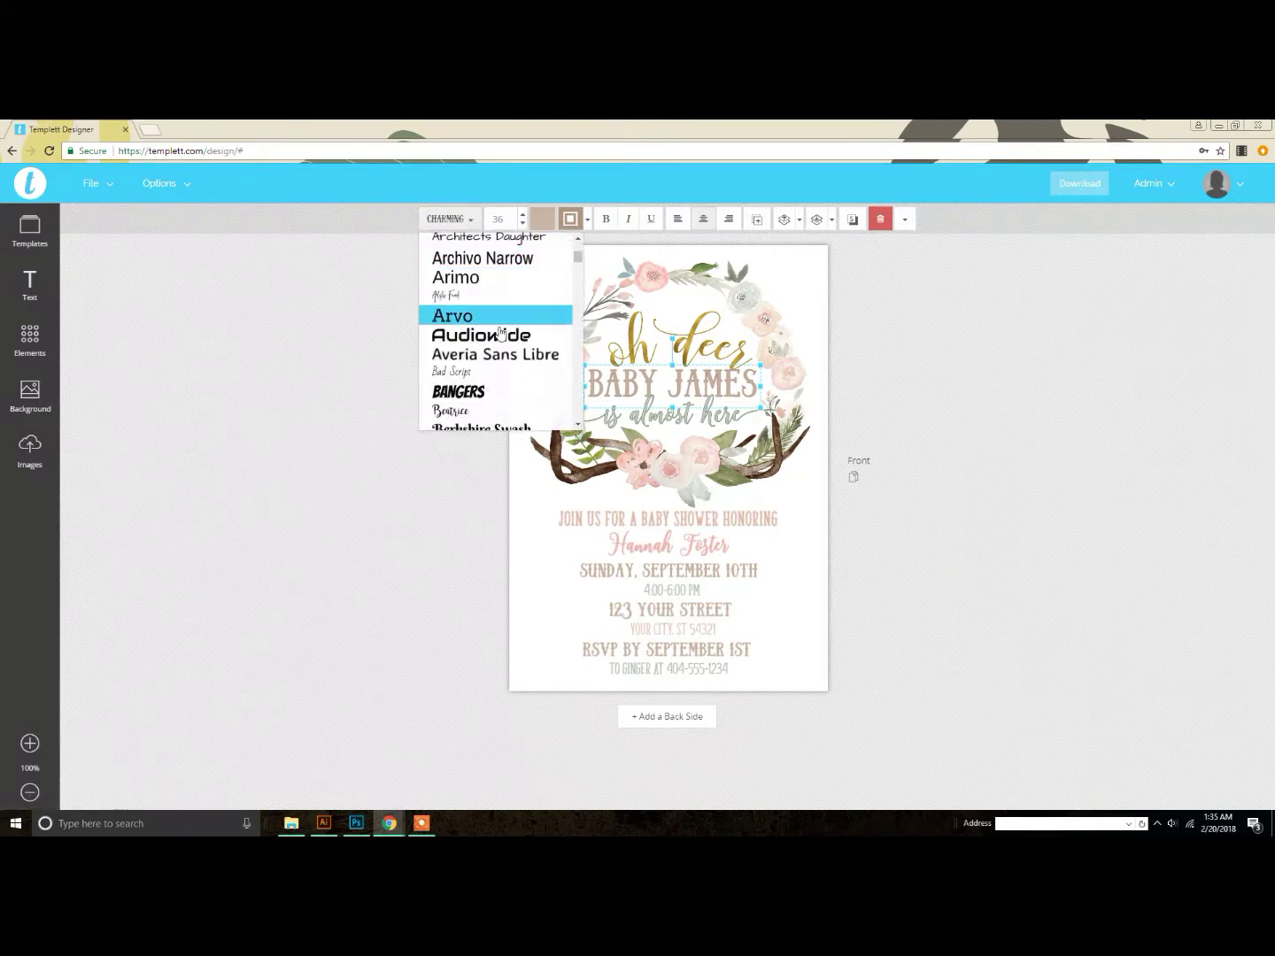
scroll(506, 369, down, 3)
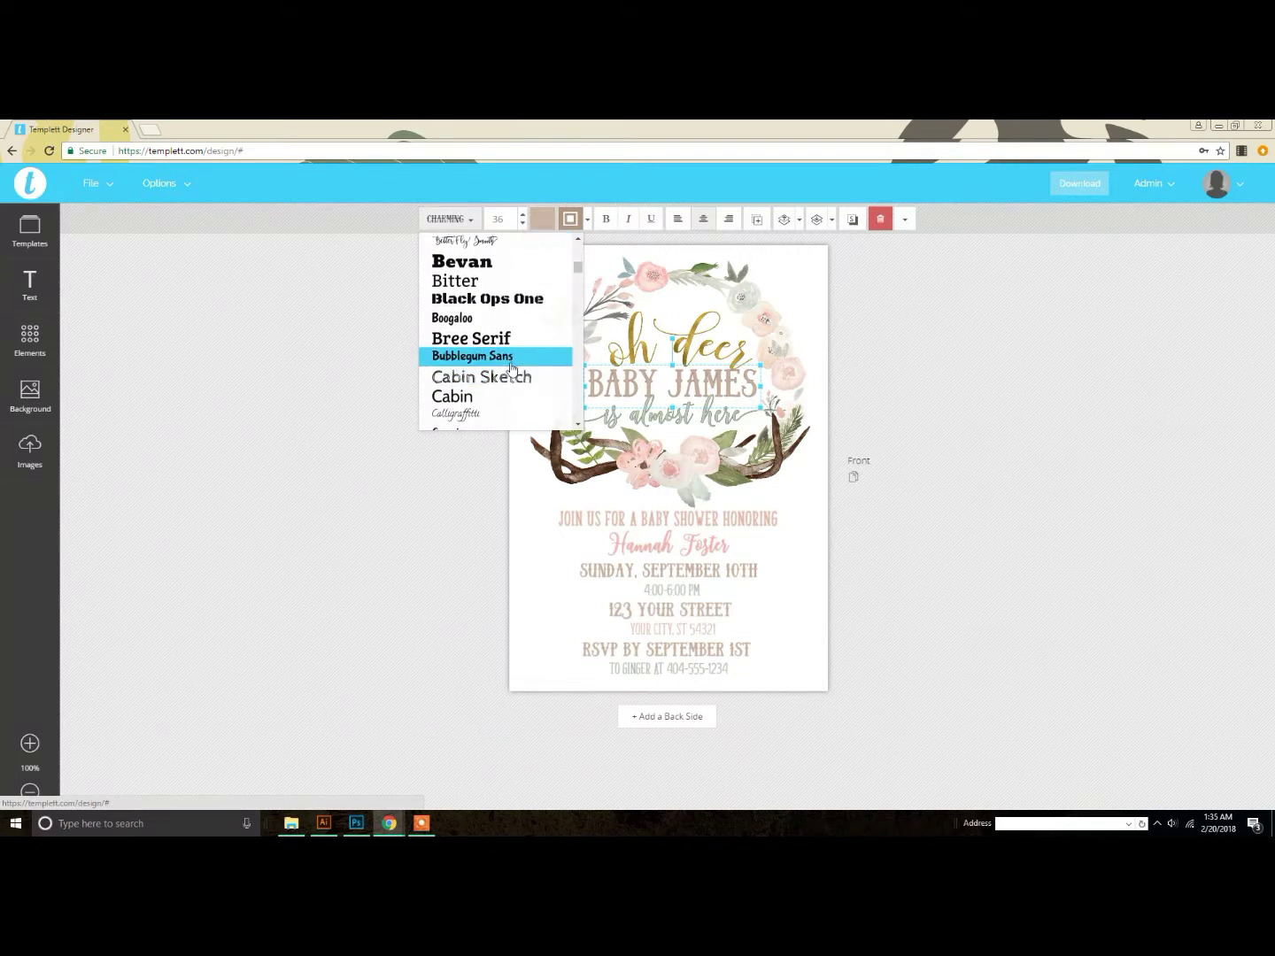
scroll(523, 396, down, 2)
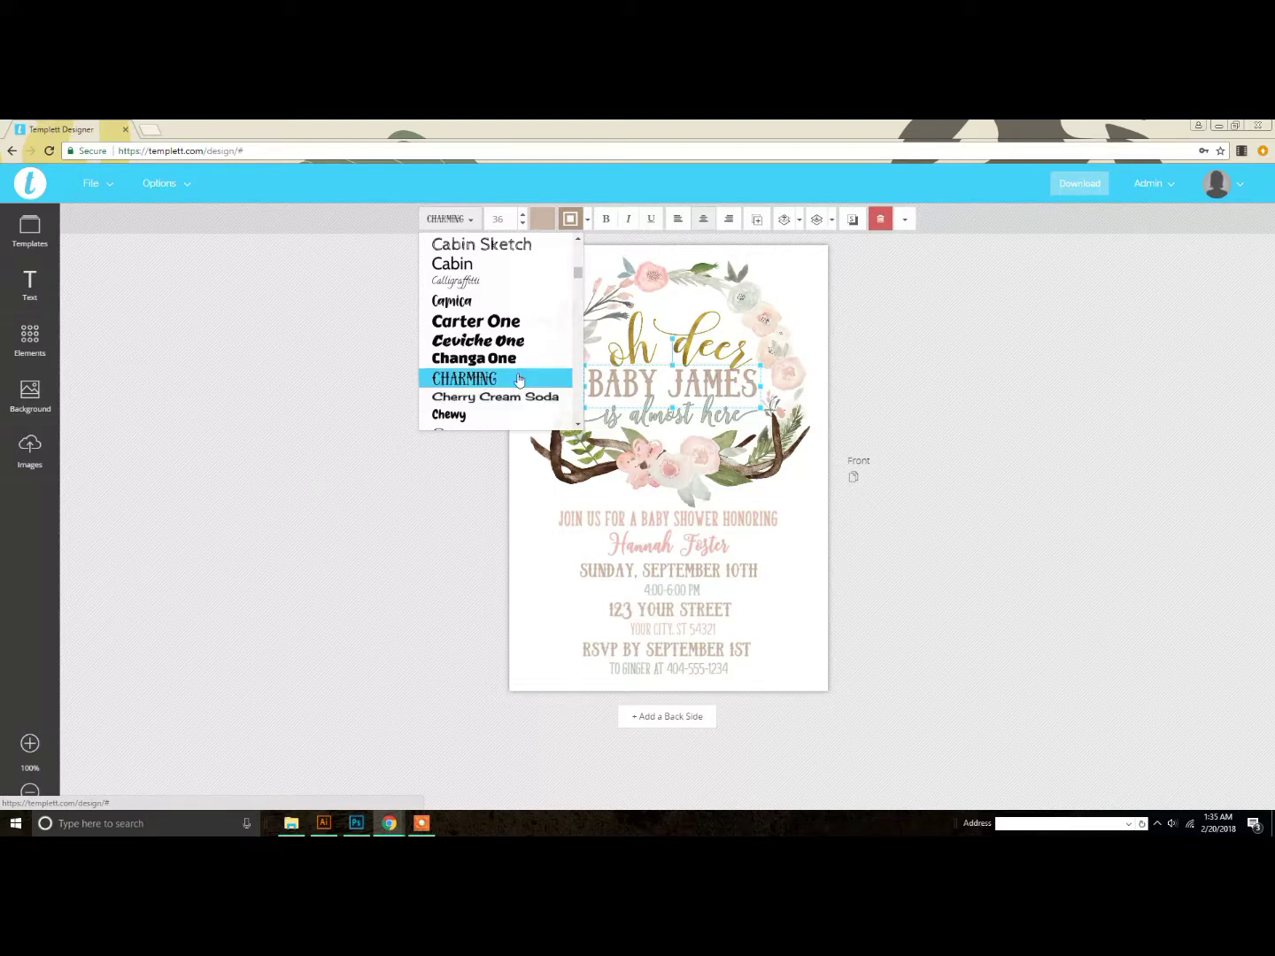
scroll(519, 379, down, 4)
scroll(519, 379, down, 2)
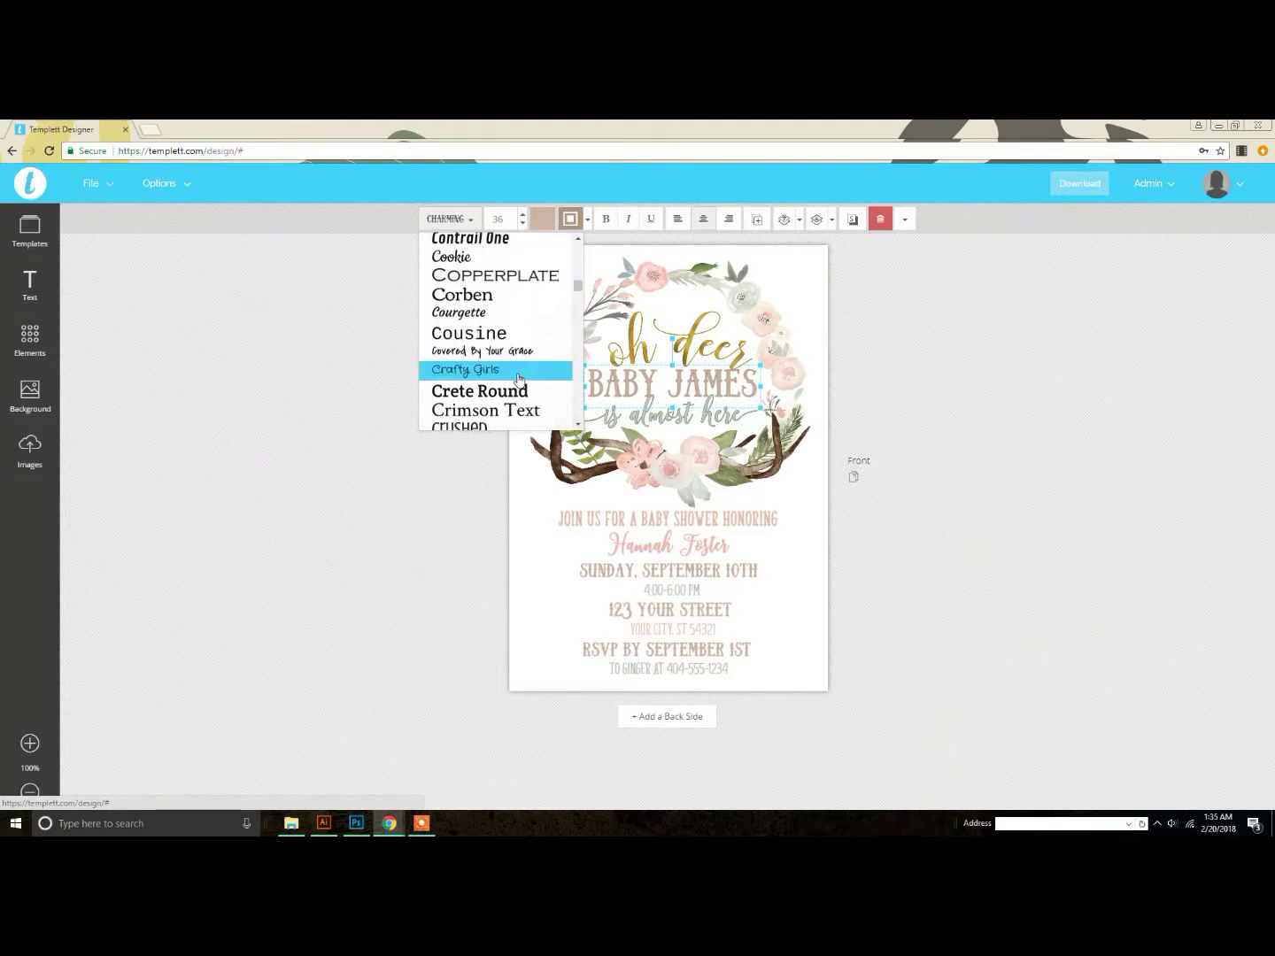
click(523, 391)
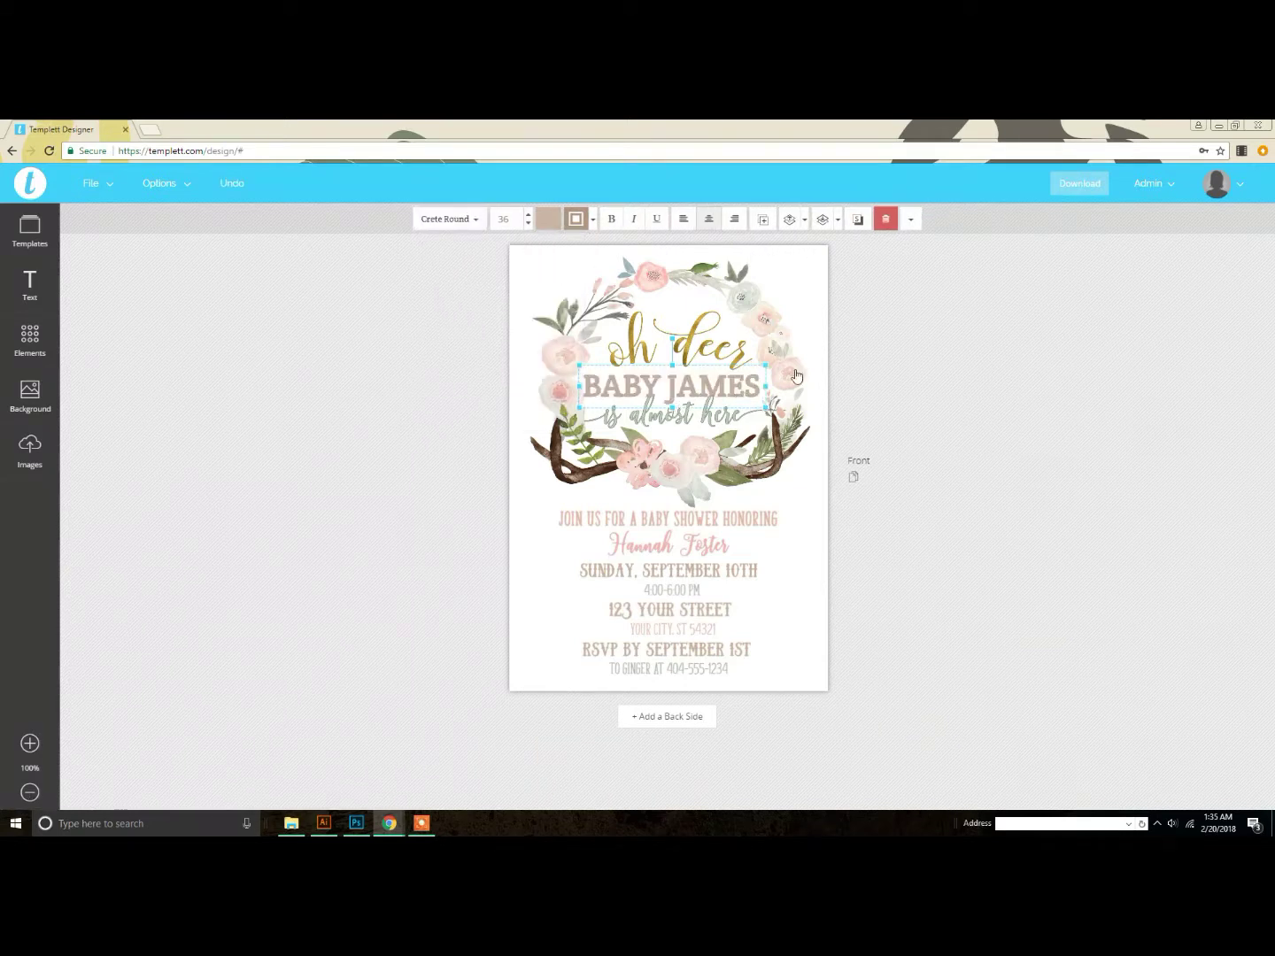
Step: Move the BABY JAMES heading slightly up along the centre line, then zoom the card to 160%
drag(737, 387, 703, 376)
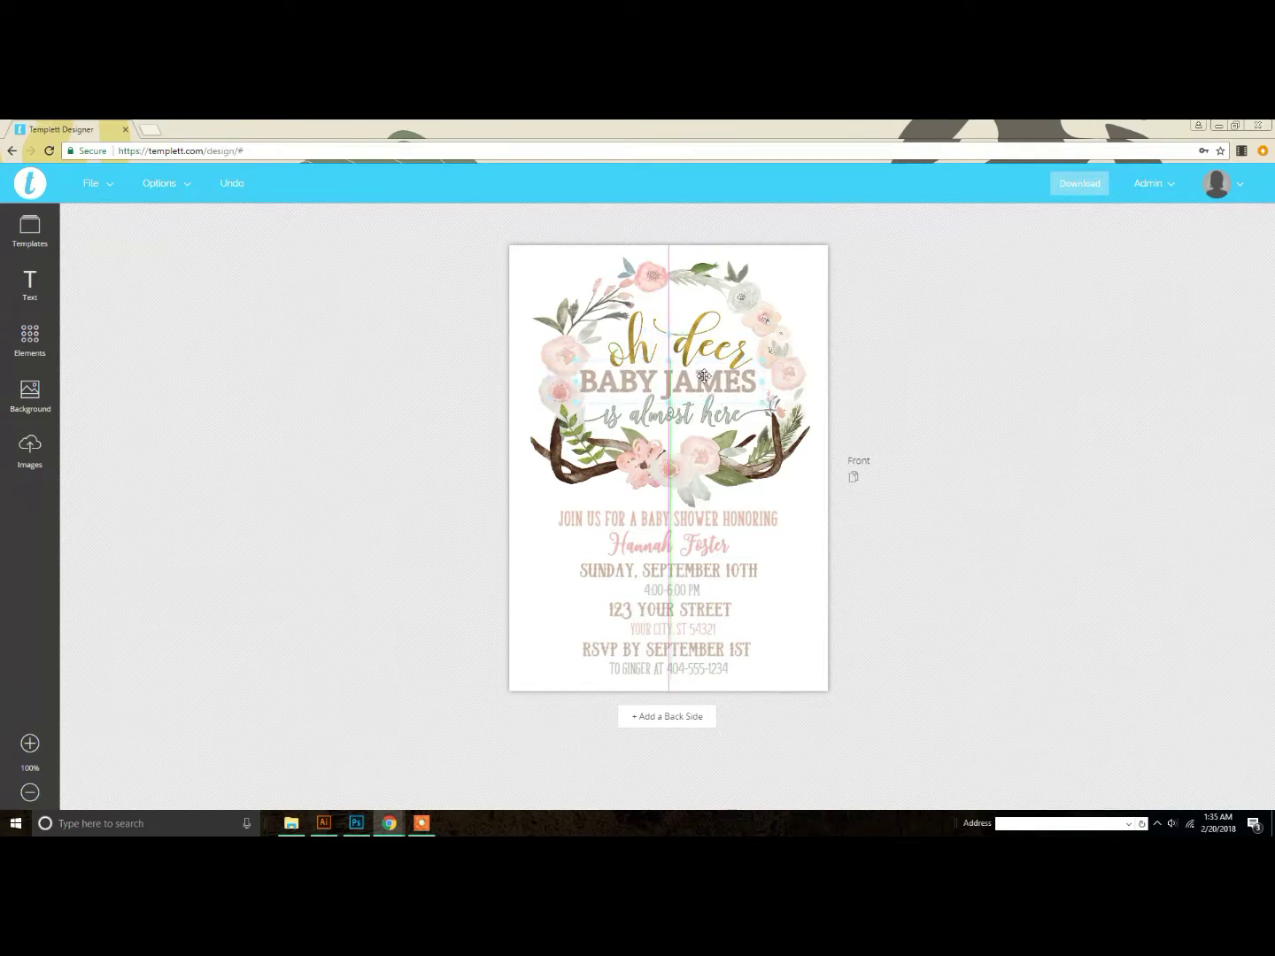
drag(703, 375, 709, 378)
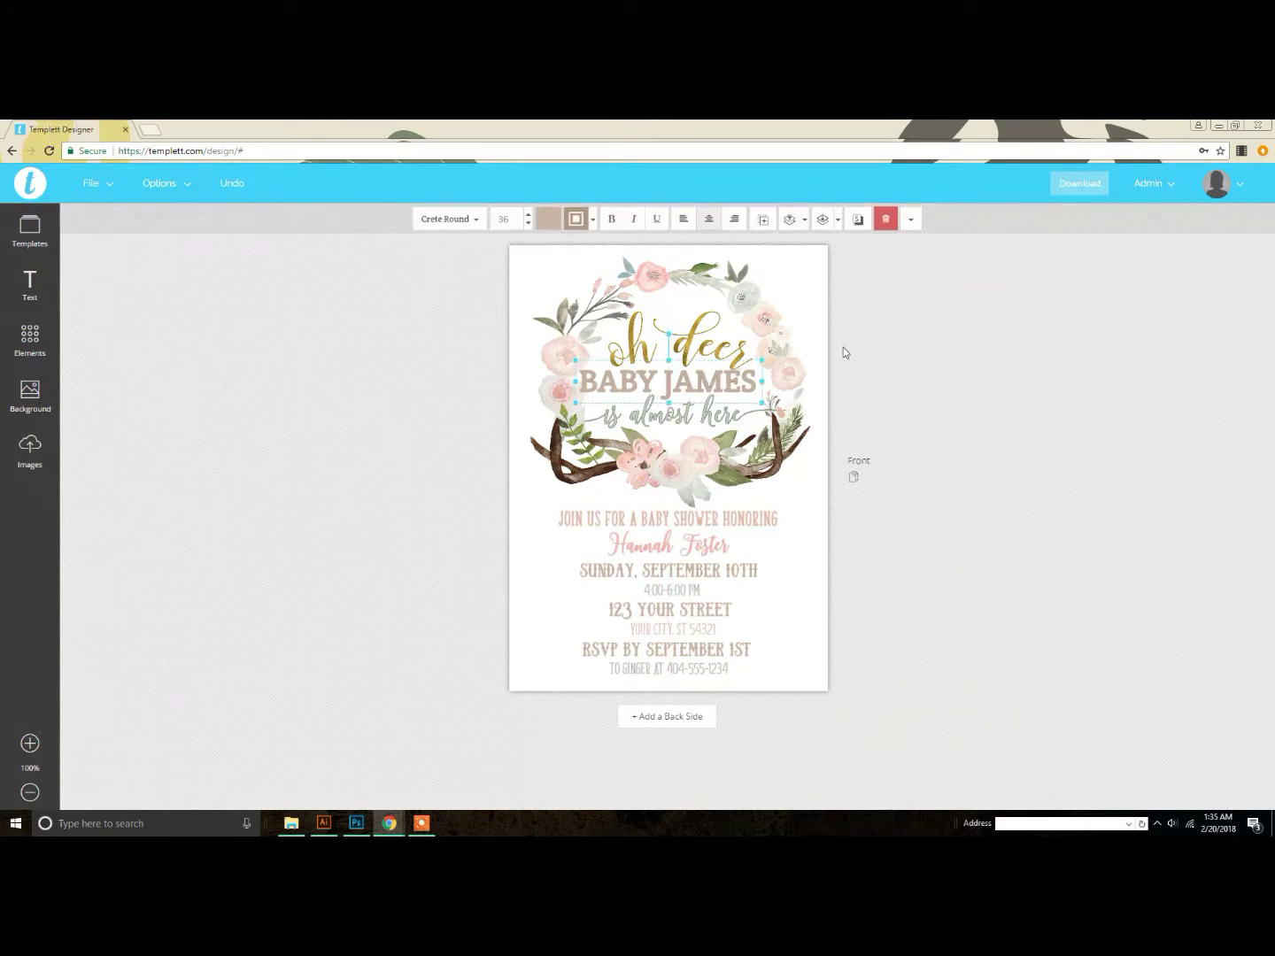
click(723, 391)
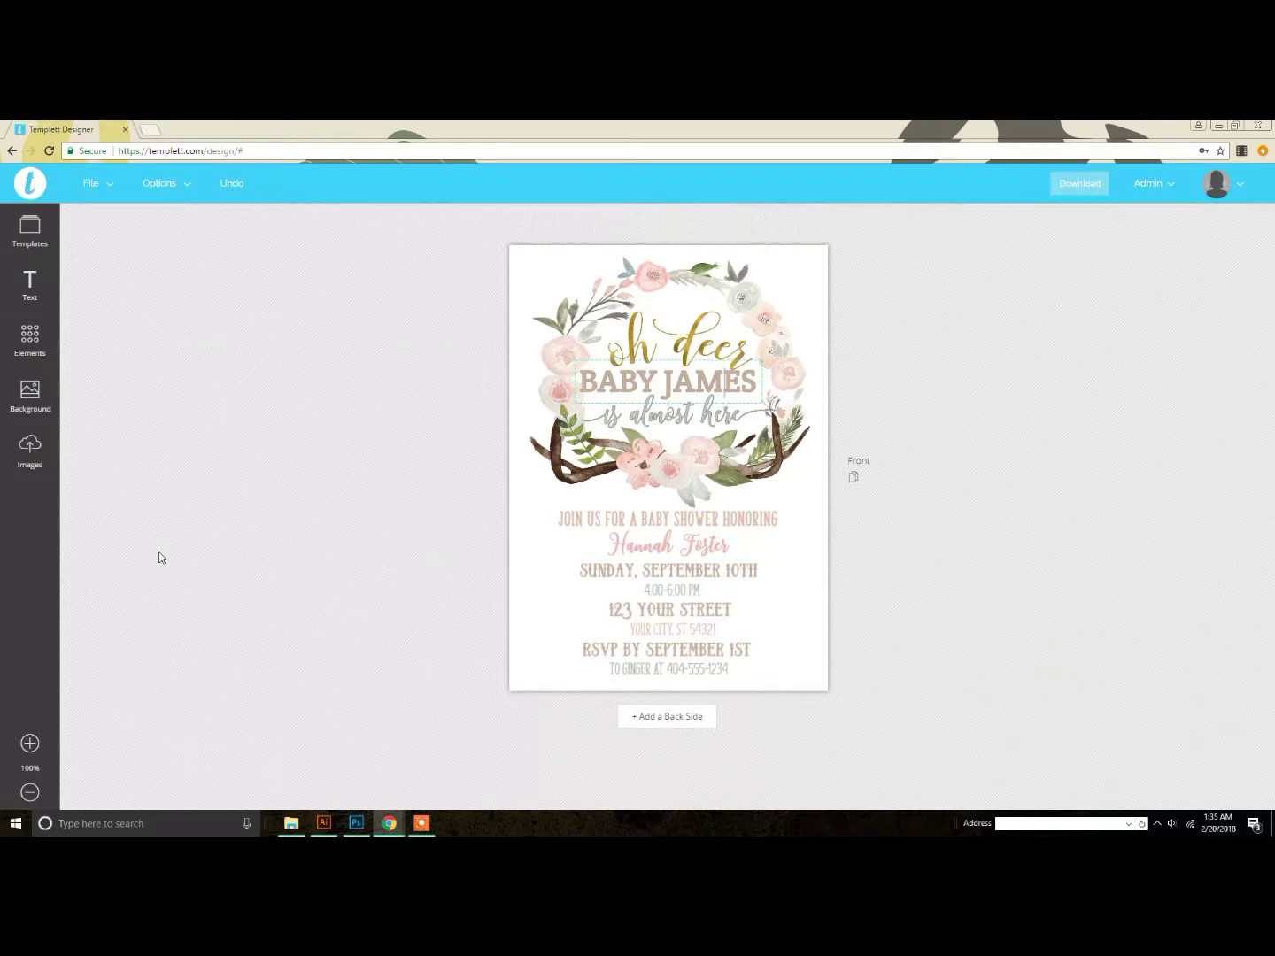
click(30, 744)
click(30, 743)
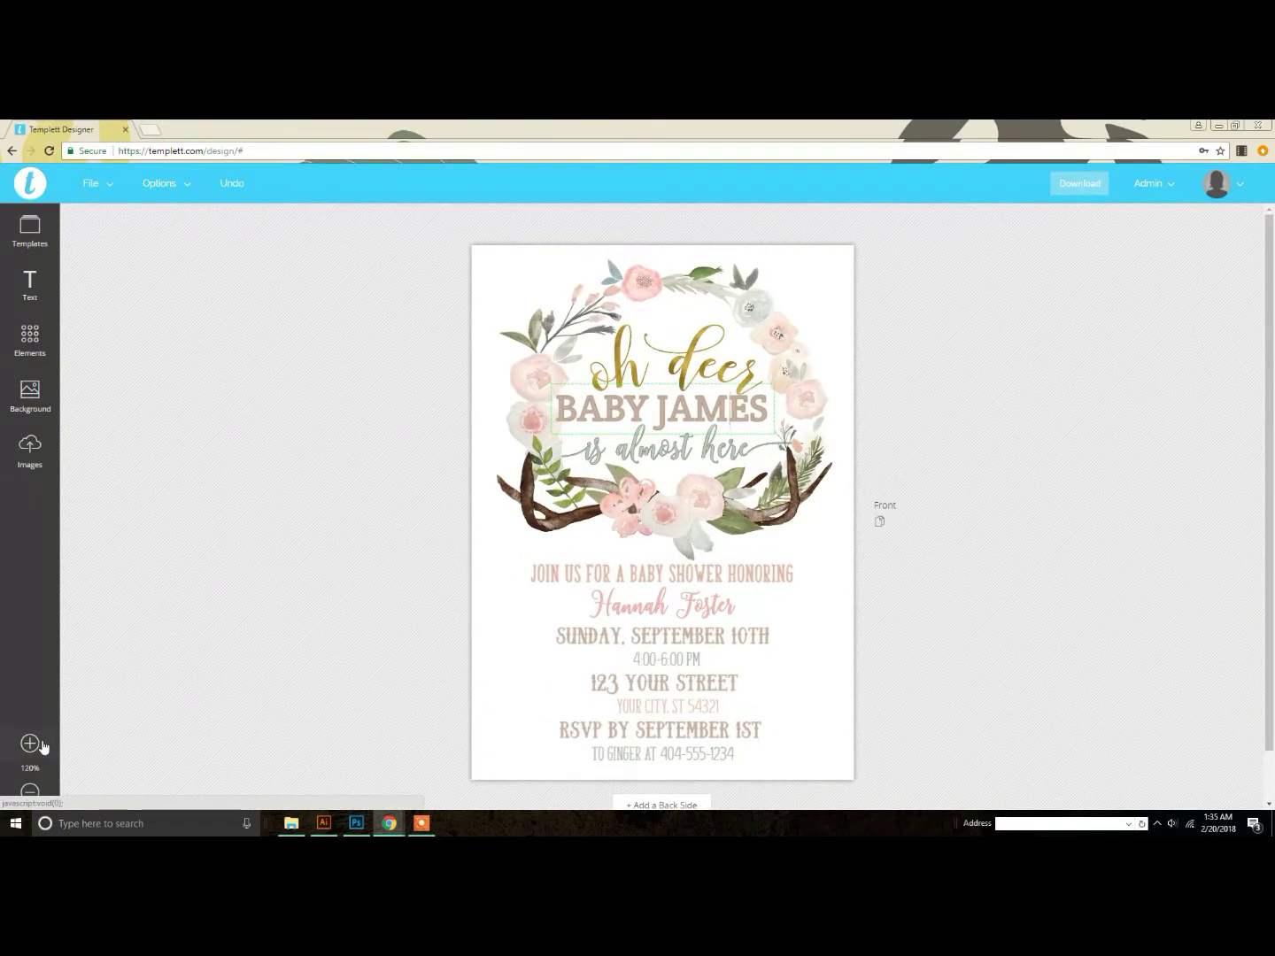
click(30, 743)
click(31, 743)
click(31, 743)
click(40, 744)
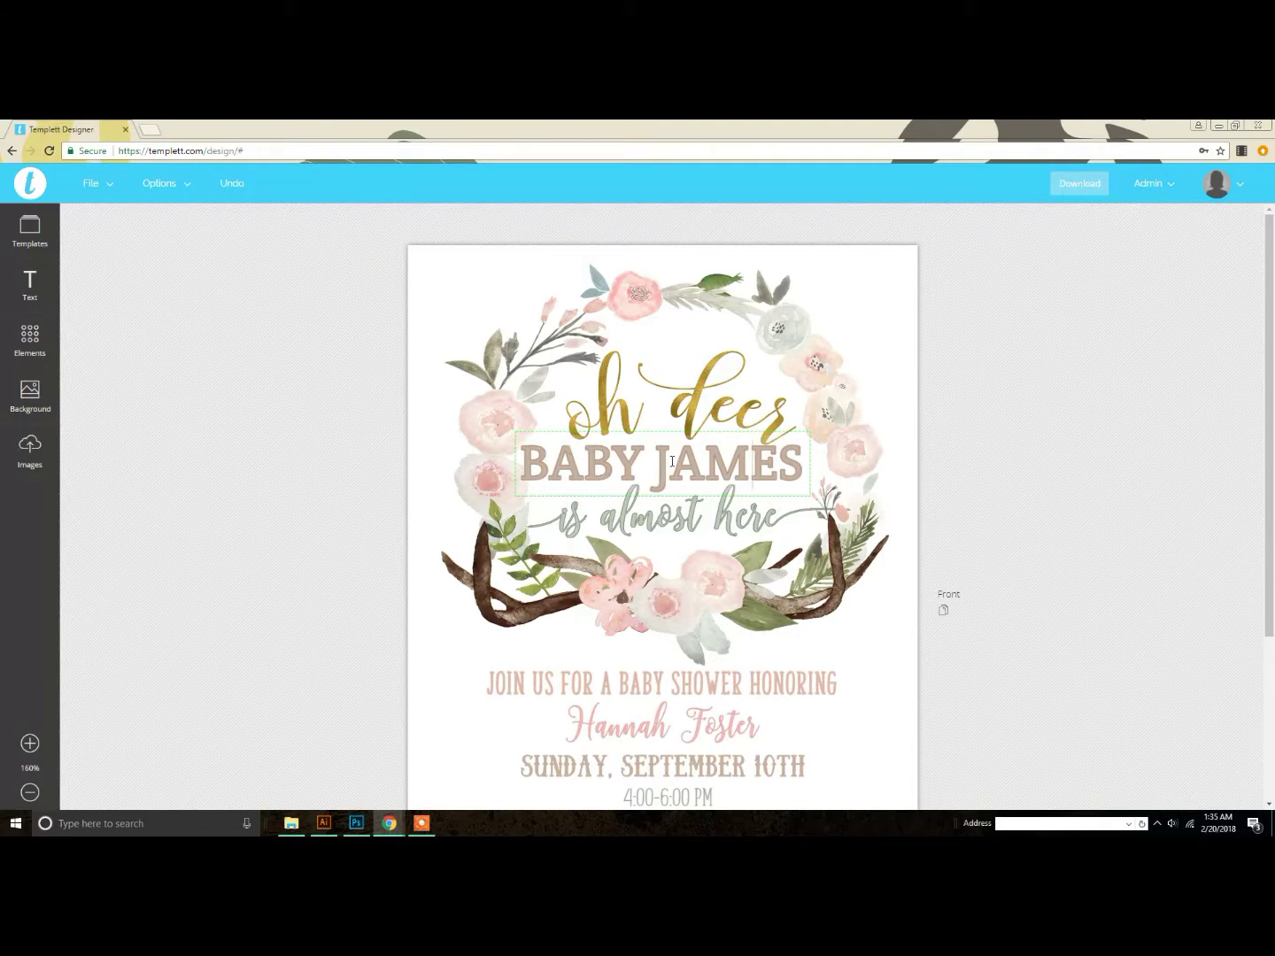
Step: Shift the BABY JAMES text colour to a teal (#50a7b6) in the advanced colour picker
click(899, 492)
click(766, 481)
click(550, 224)
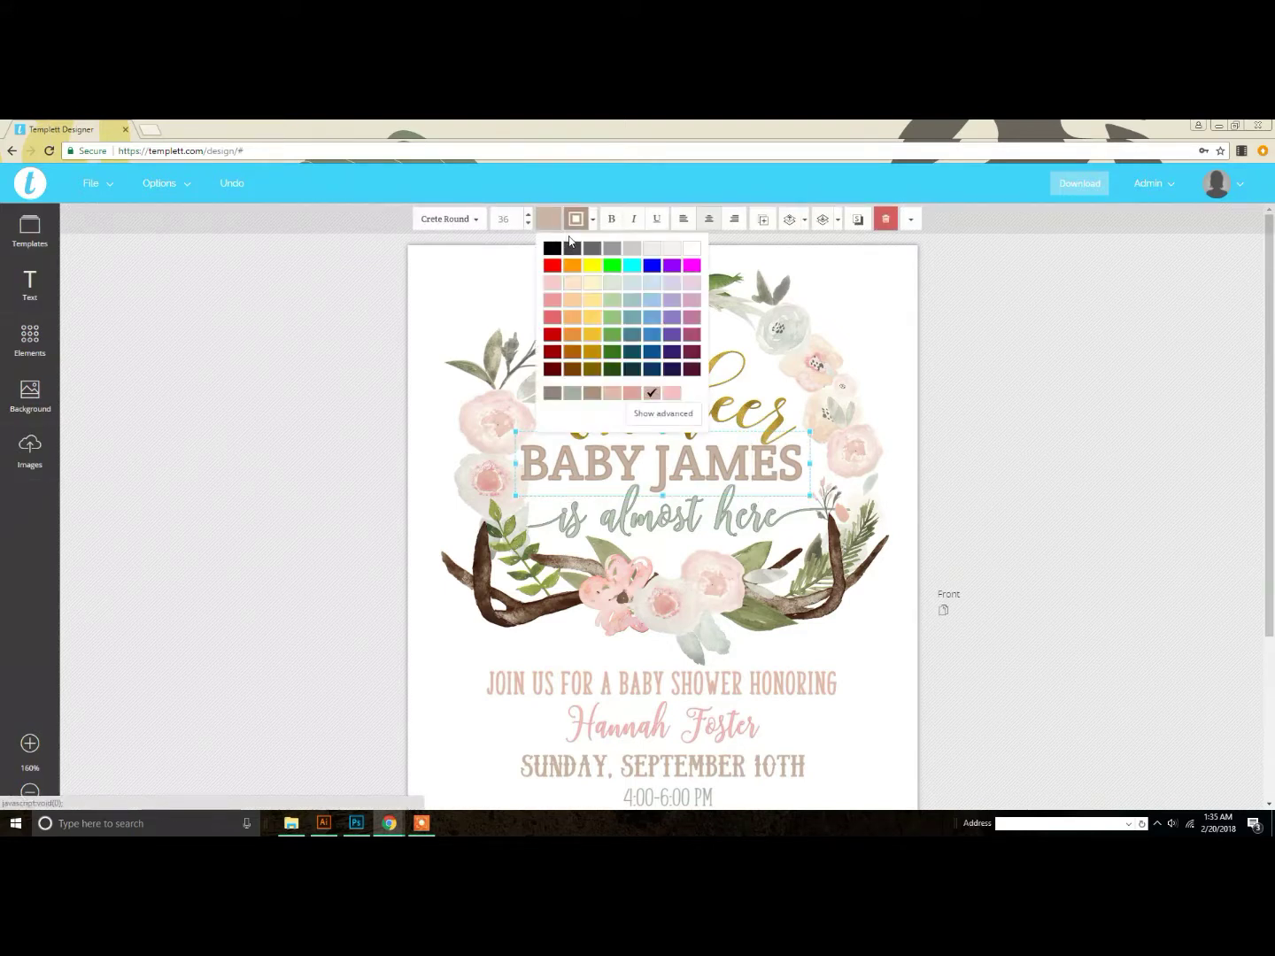
click(674, 419)
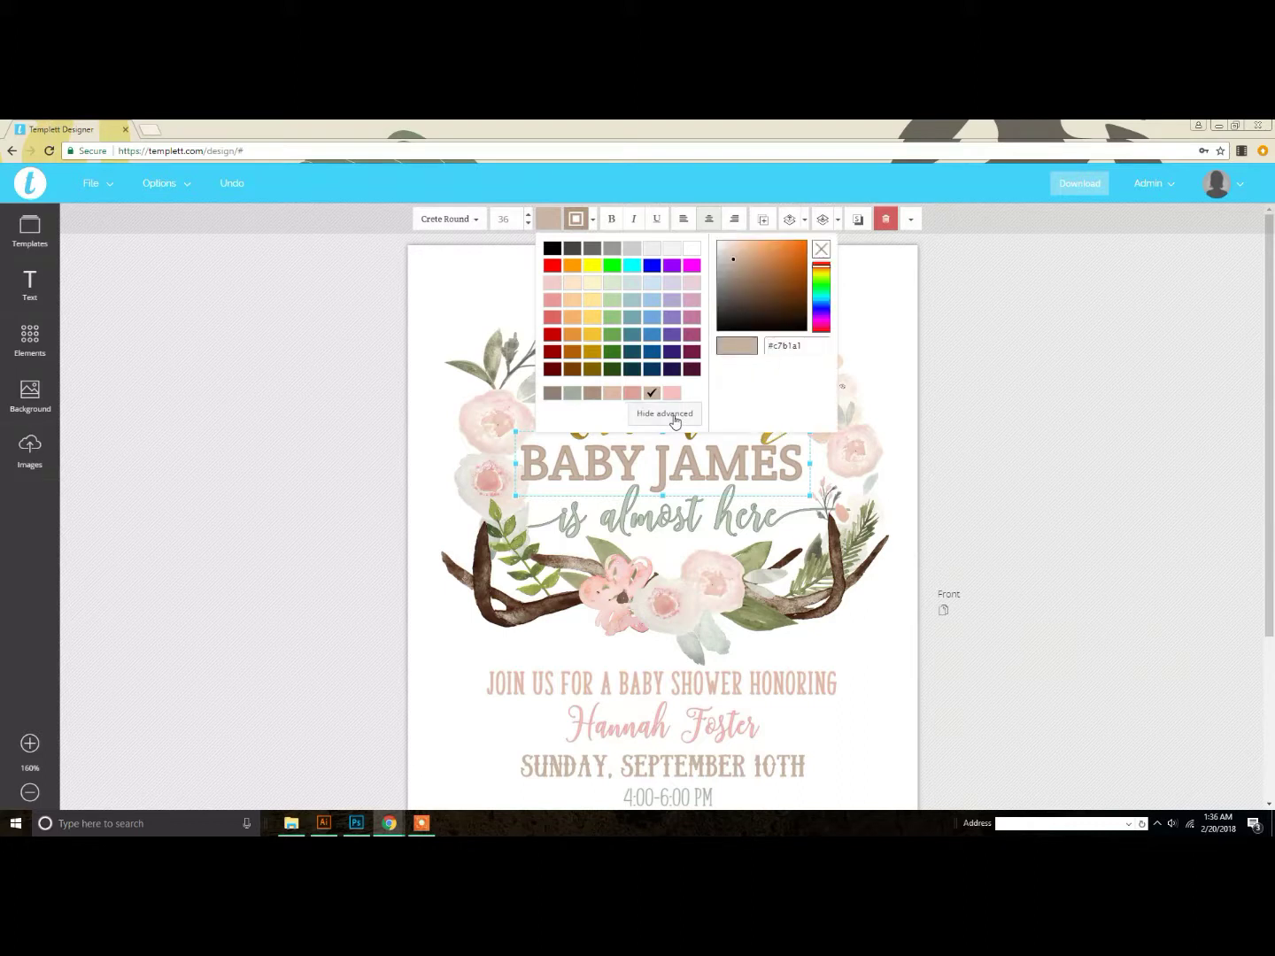
click(823, 274)
drag(822, 274, 825, 305)
drag(760, 265, 766, 268)
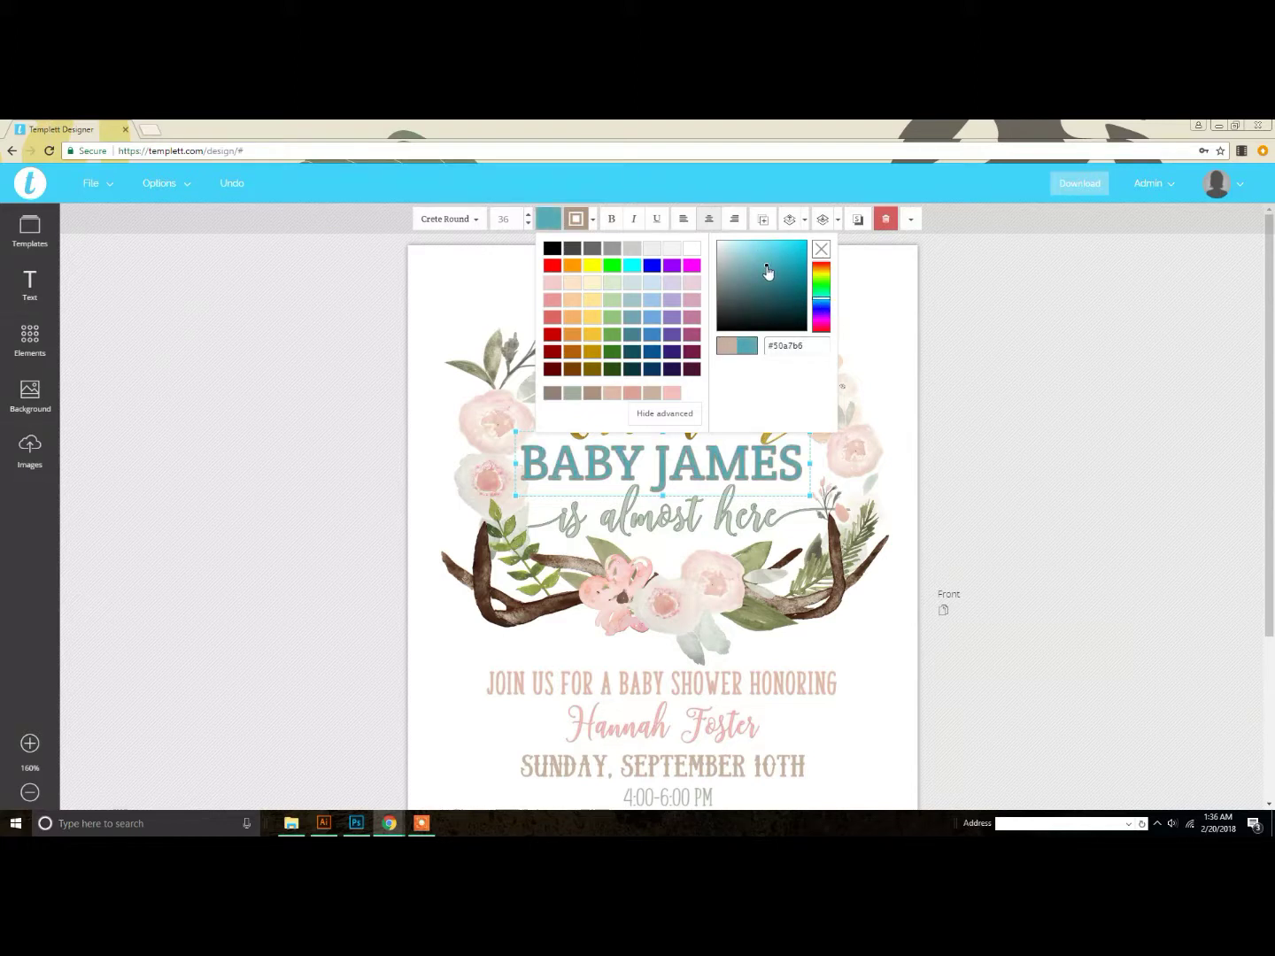
Step: Lighten the heading colour to the paler teal #84c2cc and apply it
click(804, 349)
double_click(804, 352)
click(805, 349)
drag(805, 349, 767, 349)
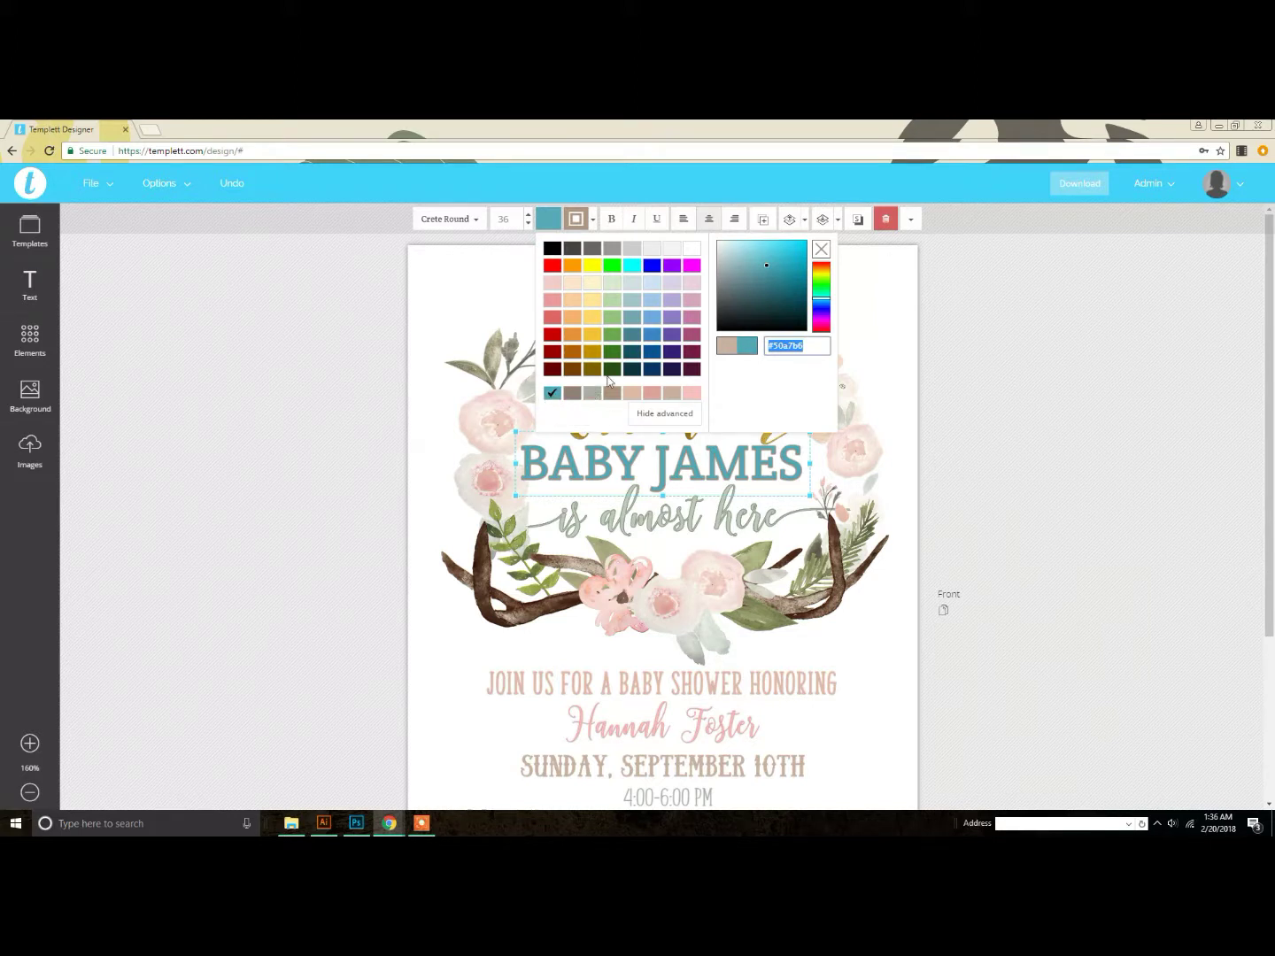
drag(766, 268, 748, 258)
drag(823, 342, 749, 339)
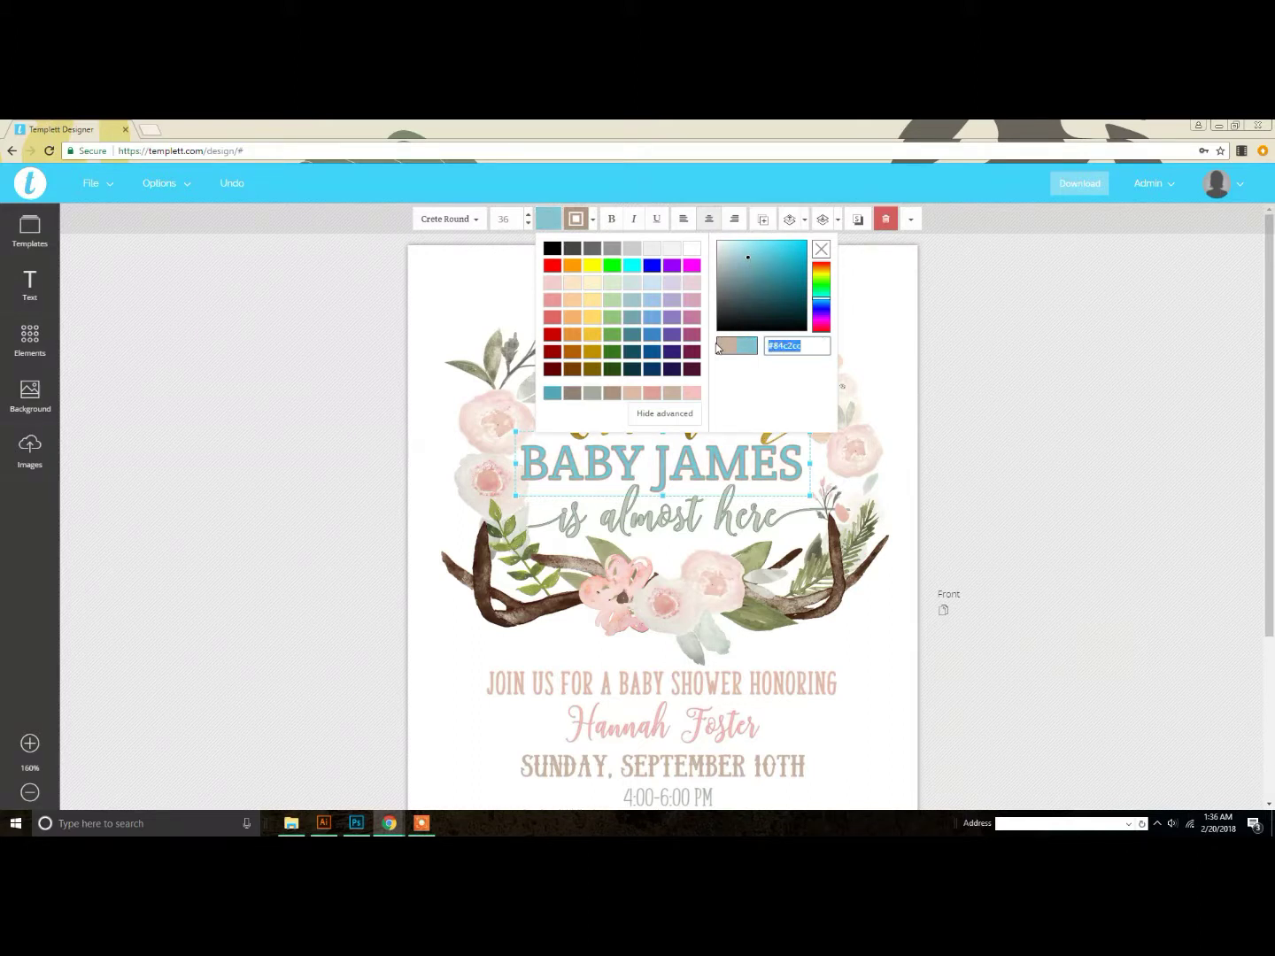
key(Return)
click(552, 400)
click(551, 400)
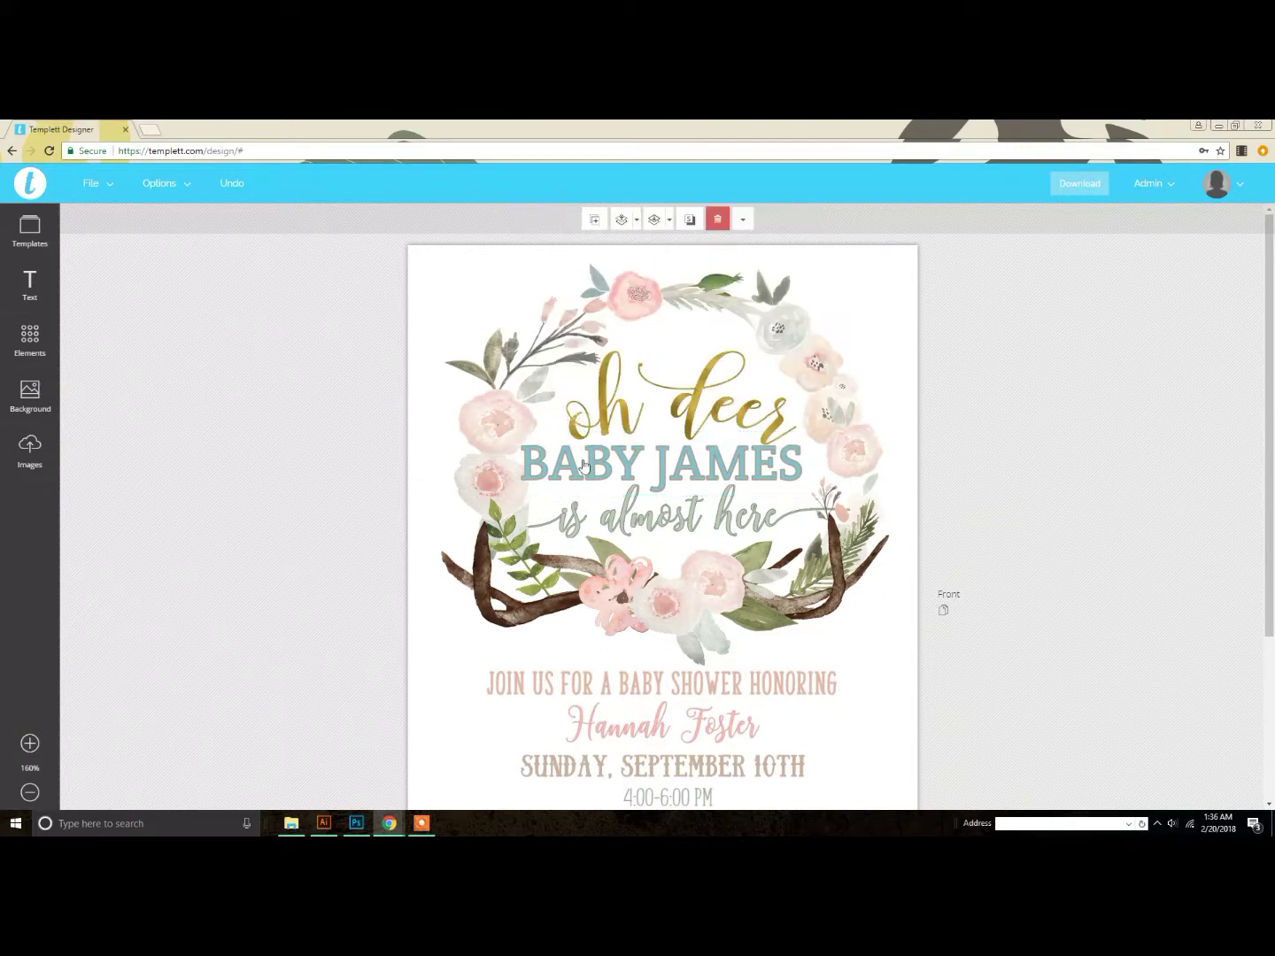
Step: Give the BABY JAMES heading a thin outline and choose an outline colour
click(30, 743)
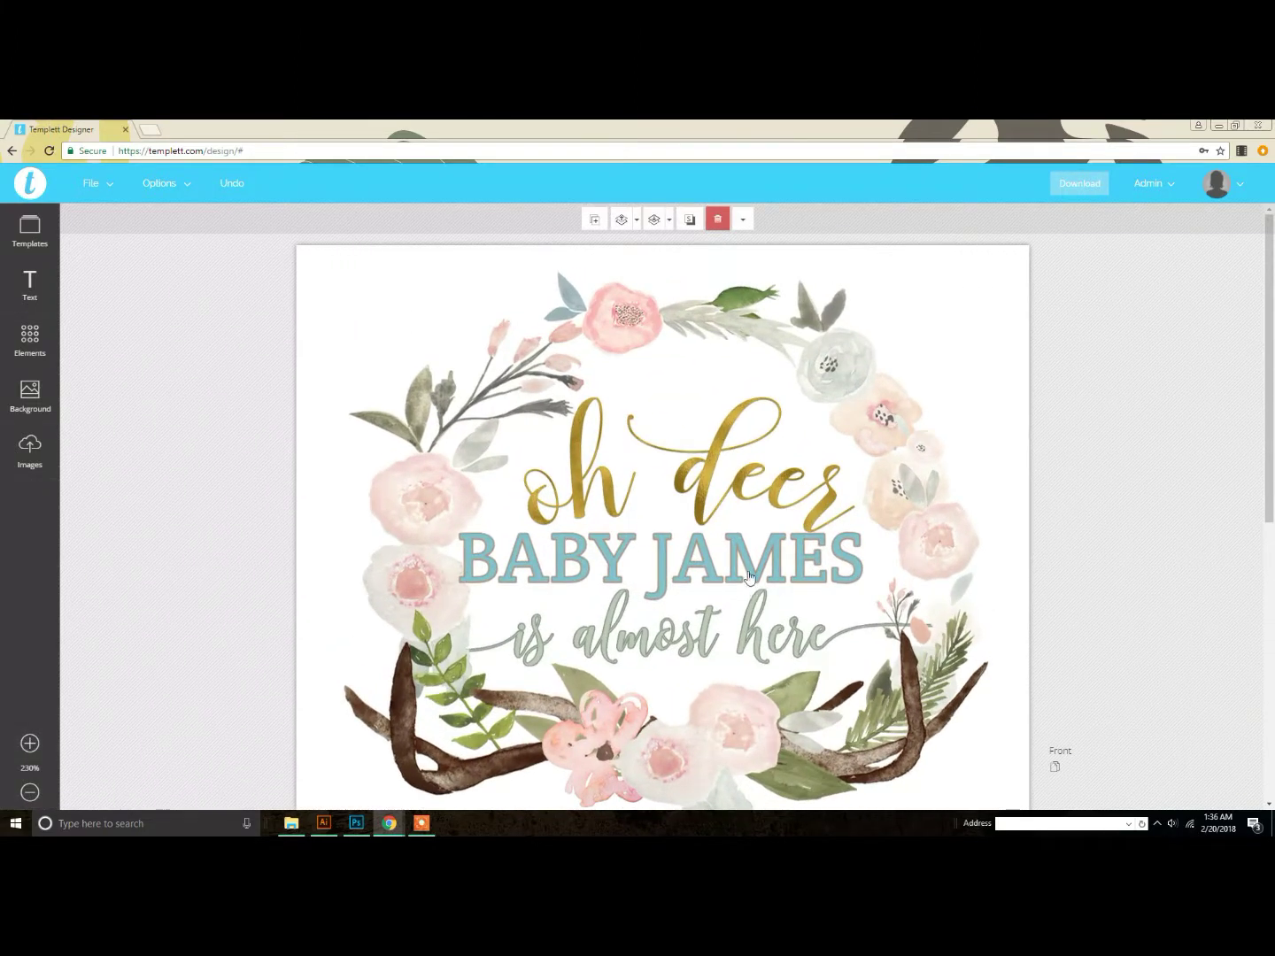
click(717, 553)
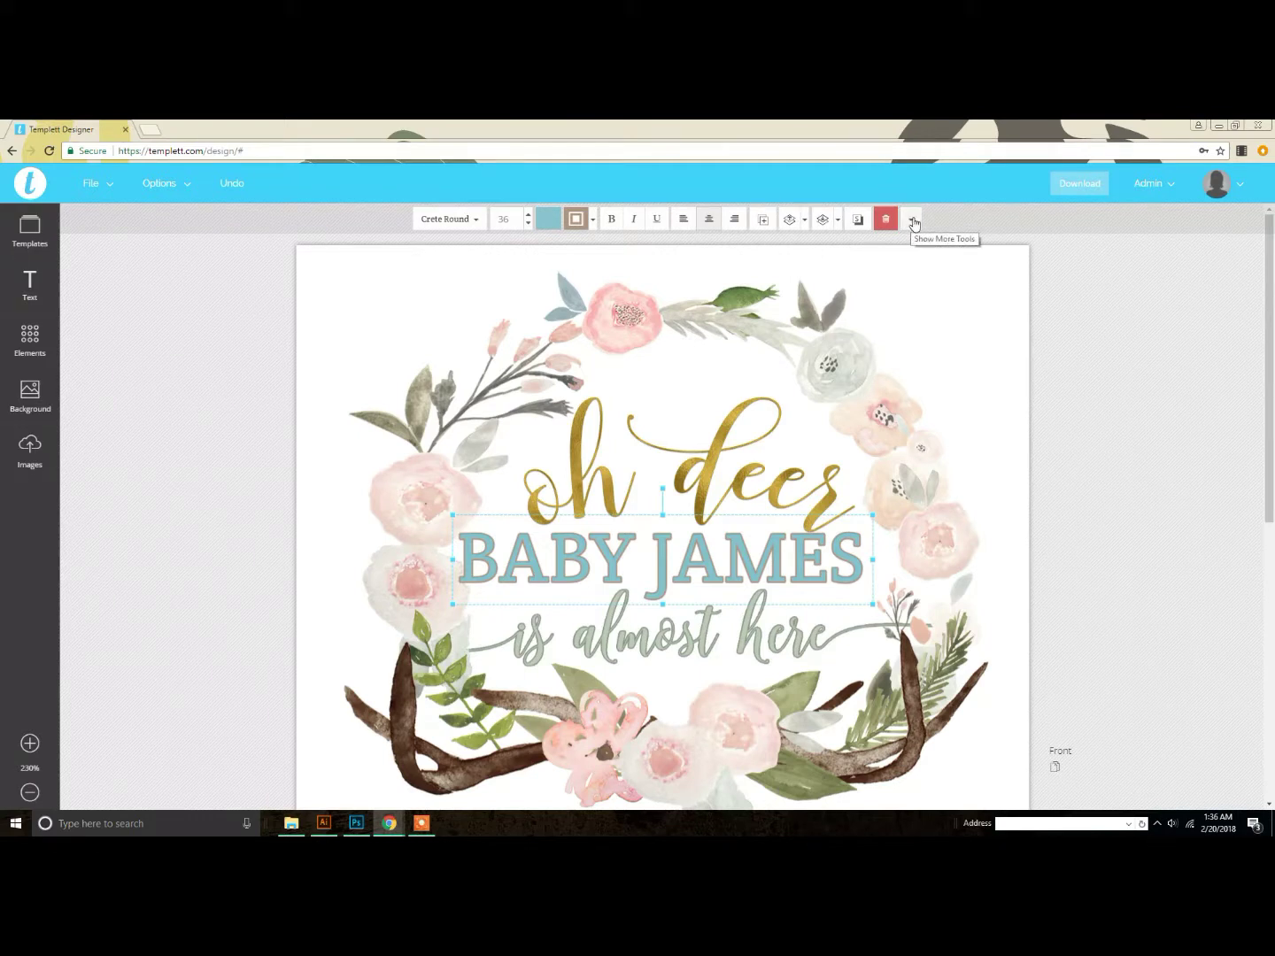
click(592, 221)
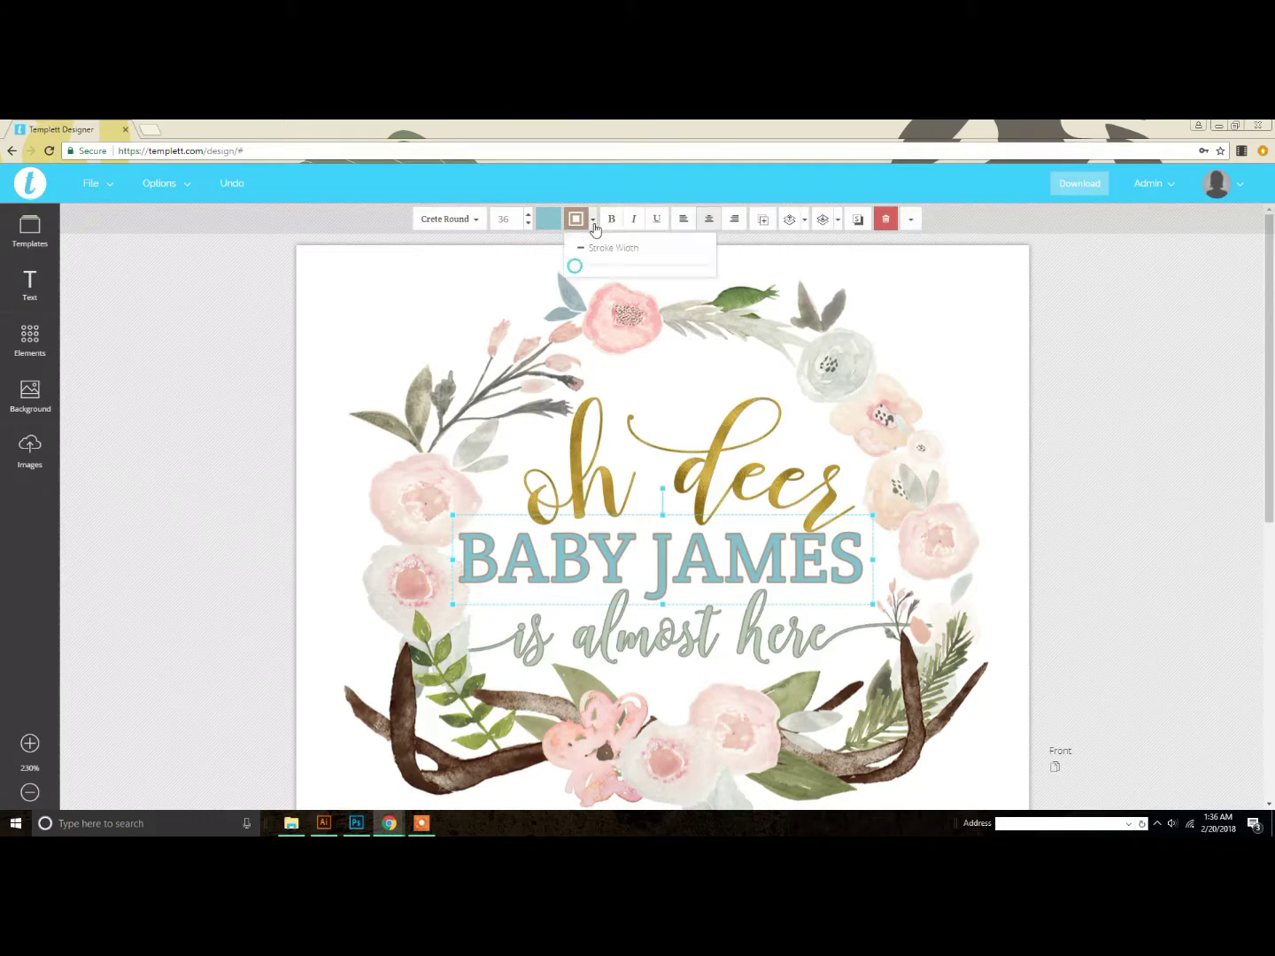
drag(577, 266, 578, 265)
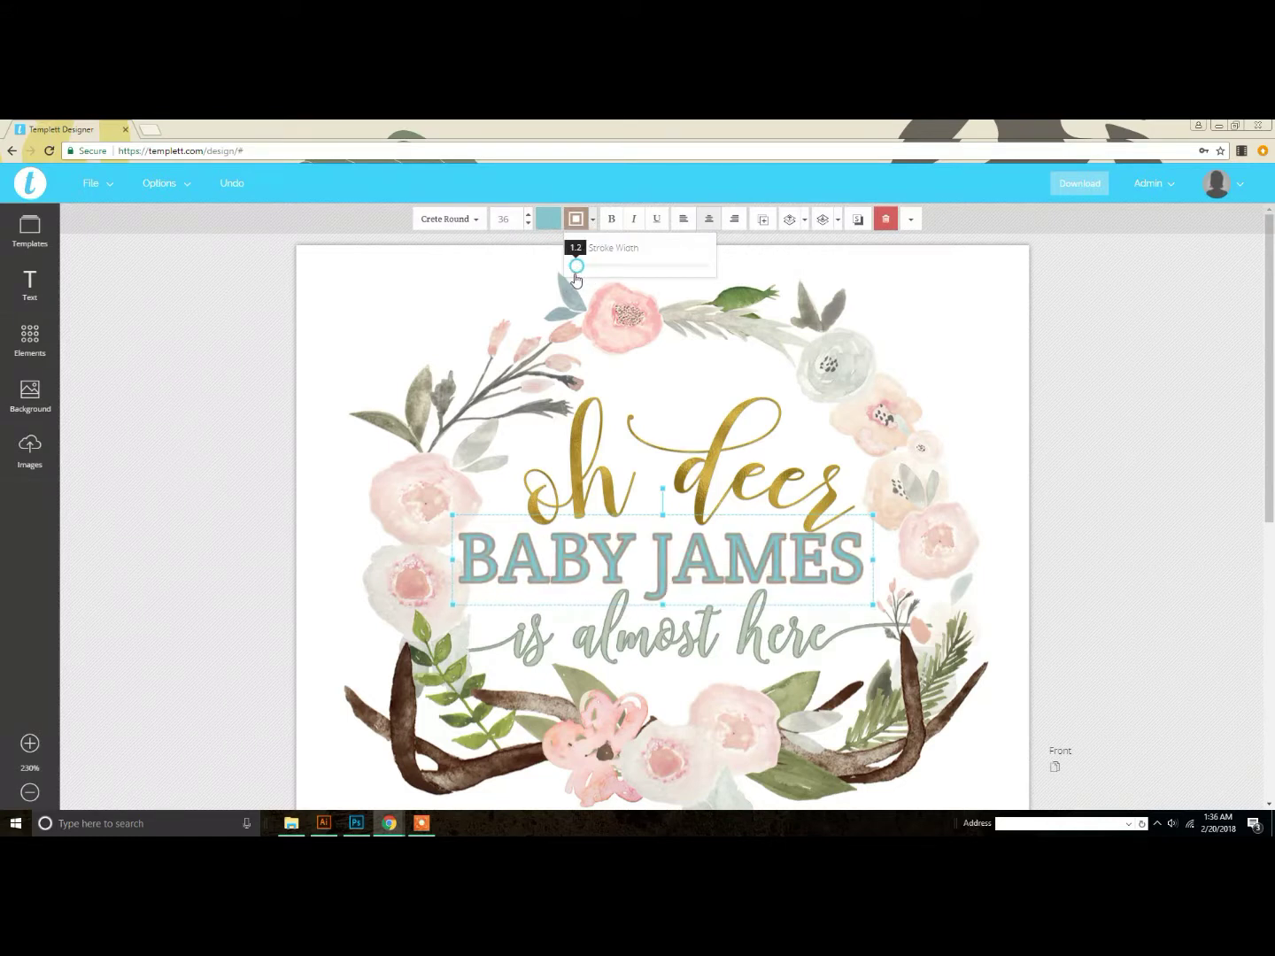
click(575, 219)
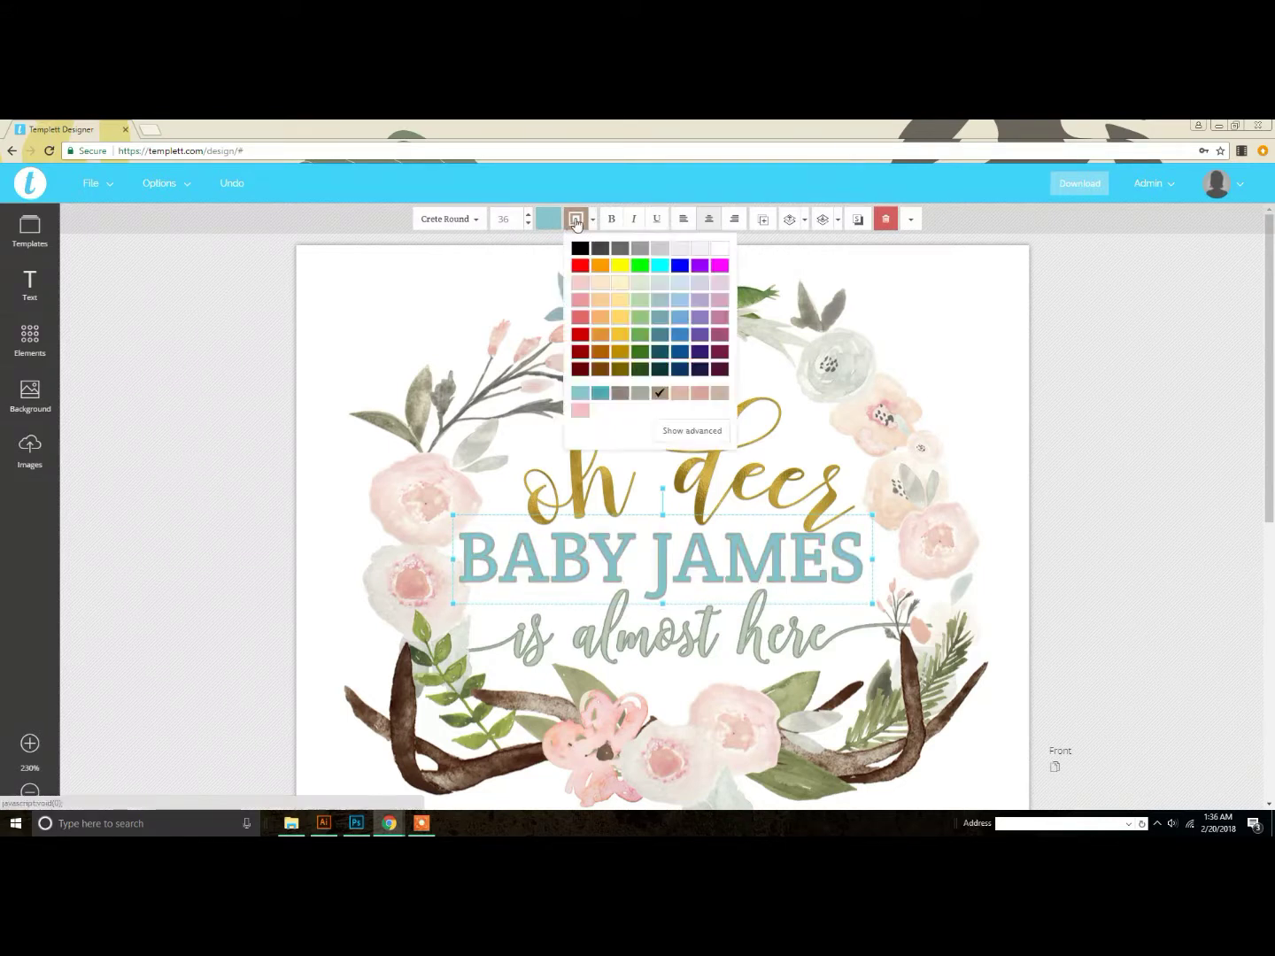
click(605, 431)
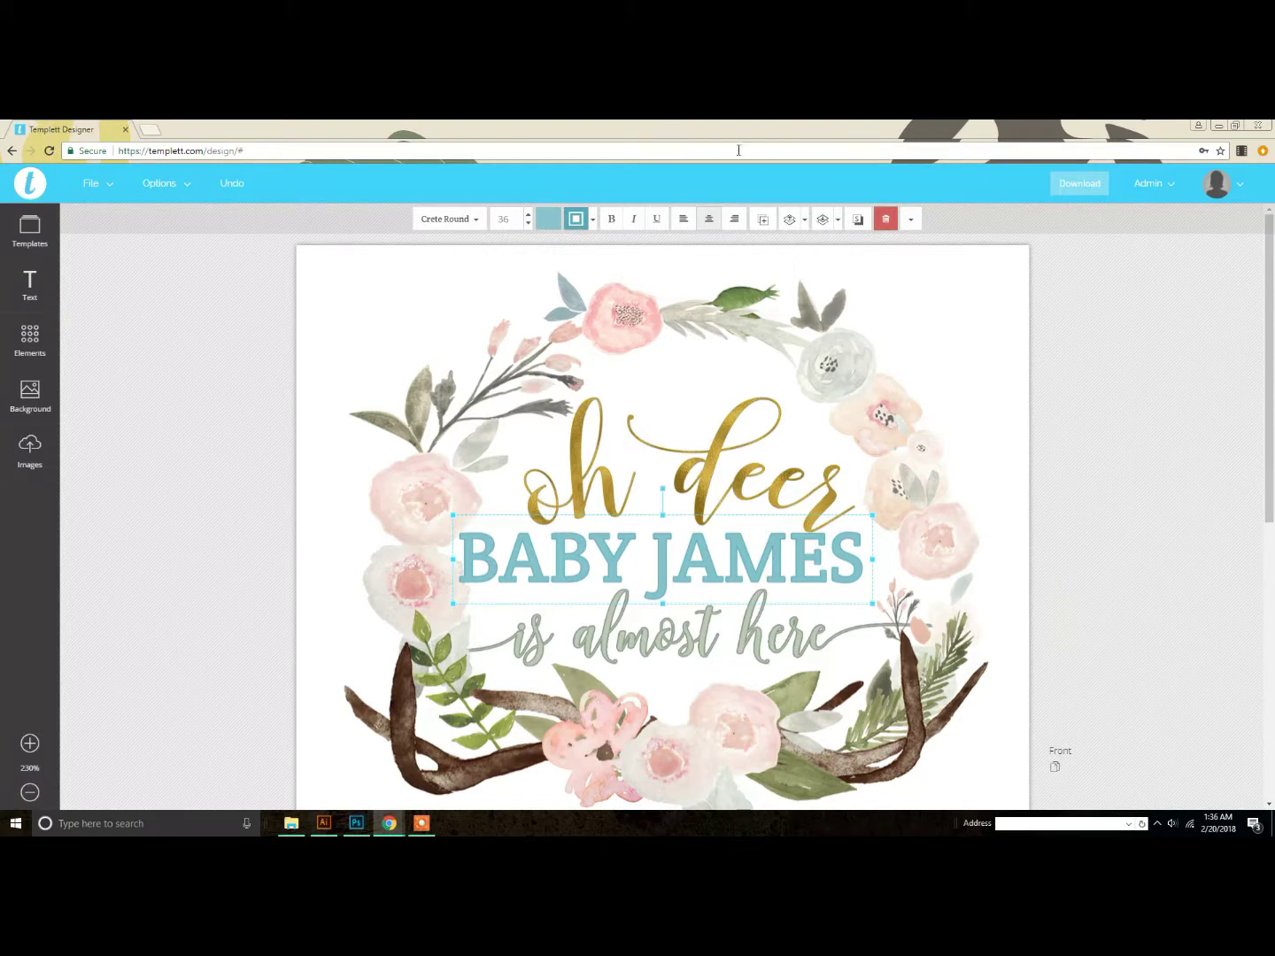
Step: Restore the heading's stroke after toggling Remove Stroke and make the outline teal
click(911, 221)
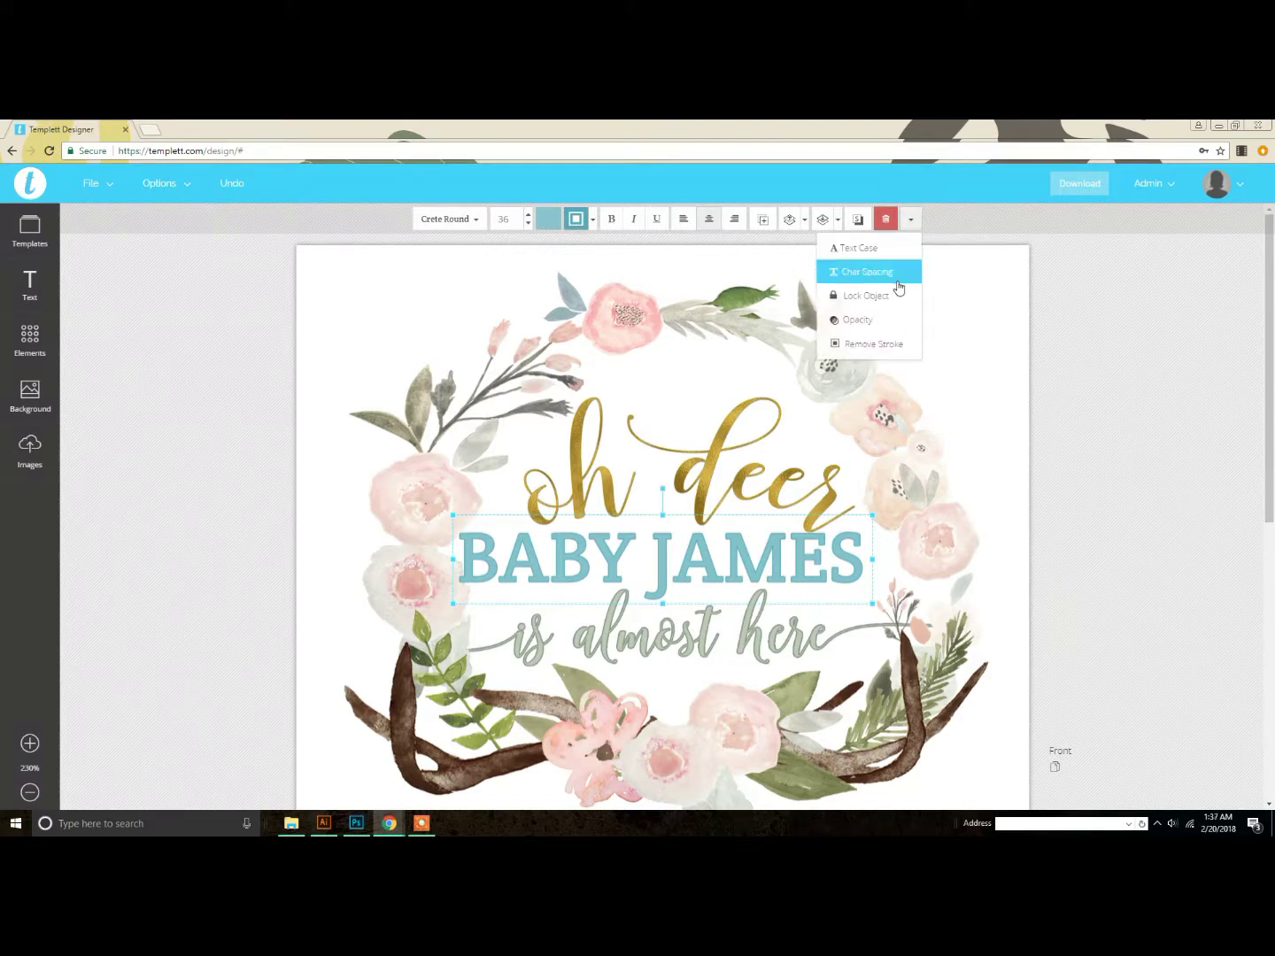
click(882, 347)
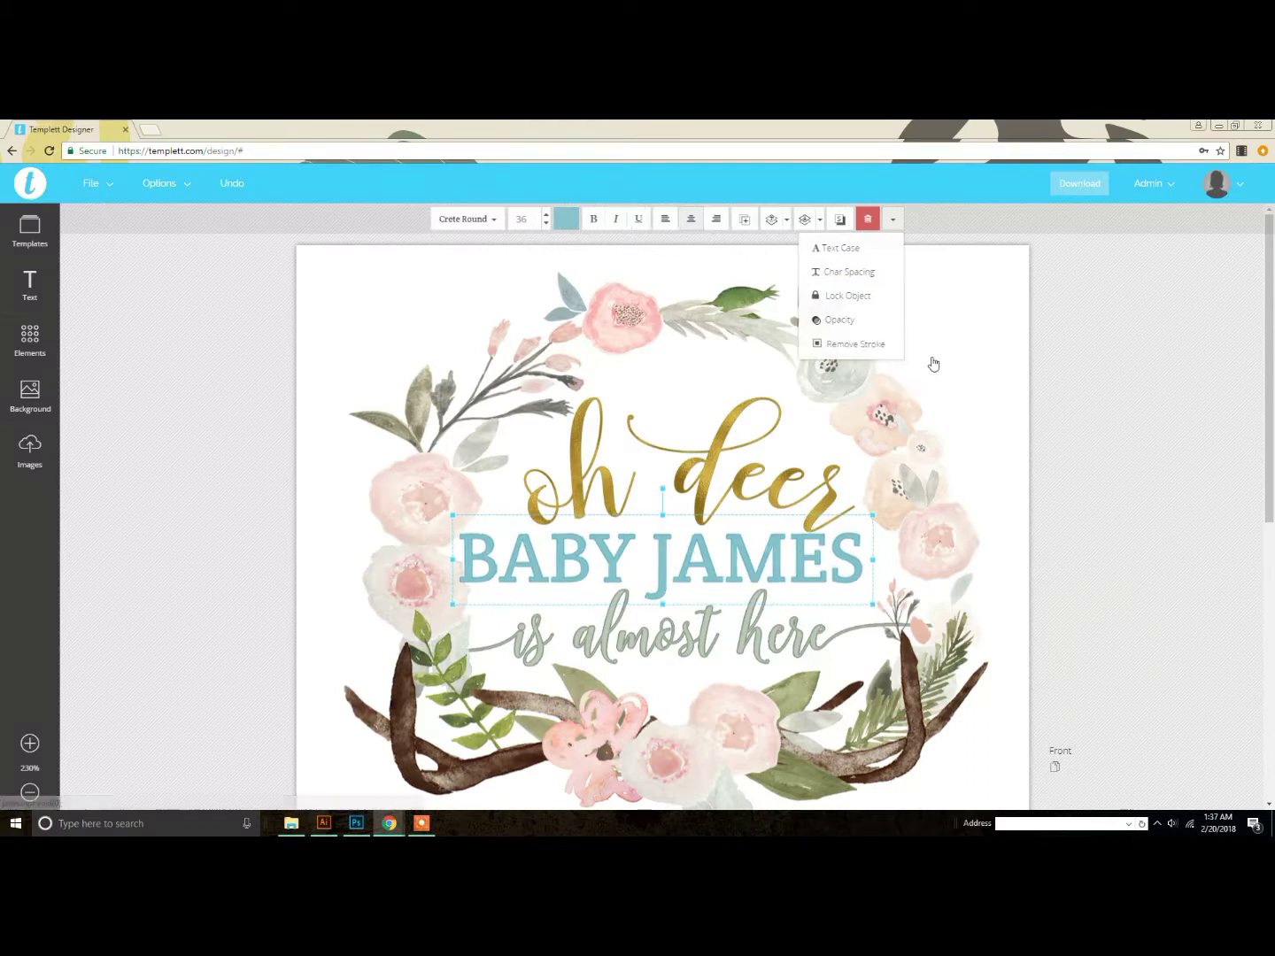
click(836, 348)
click(575, 220)
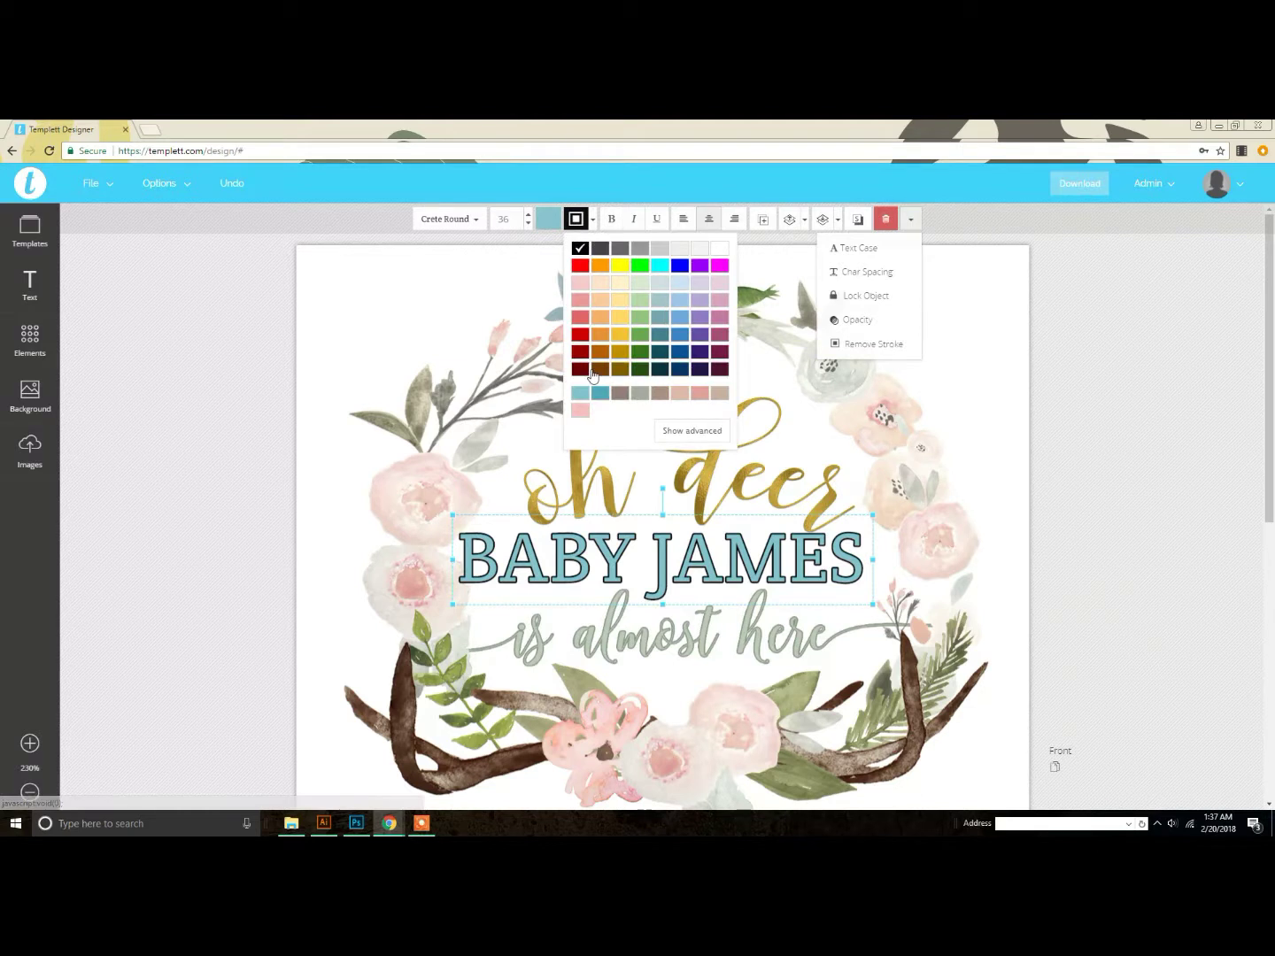
click(602, 400)
click(1171, 587)
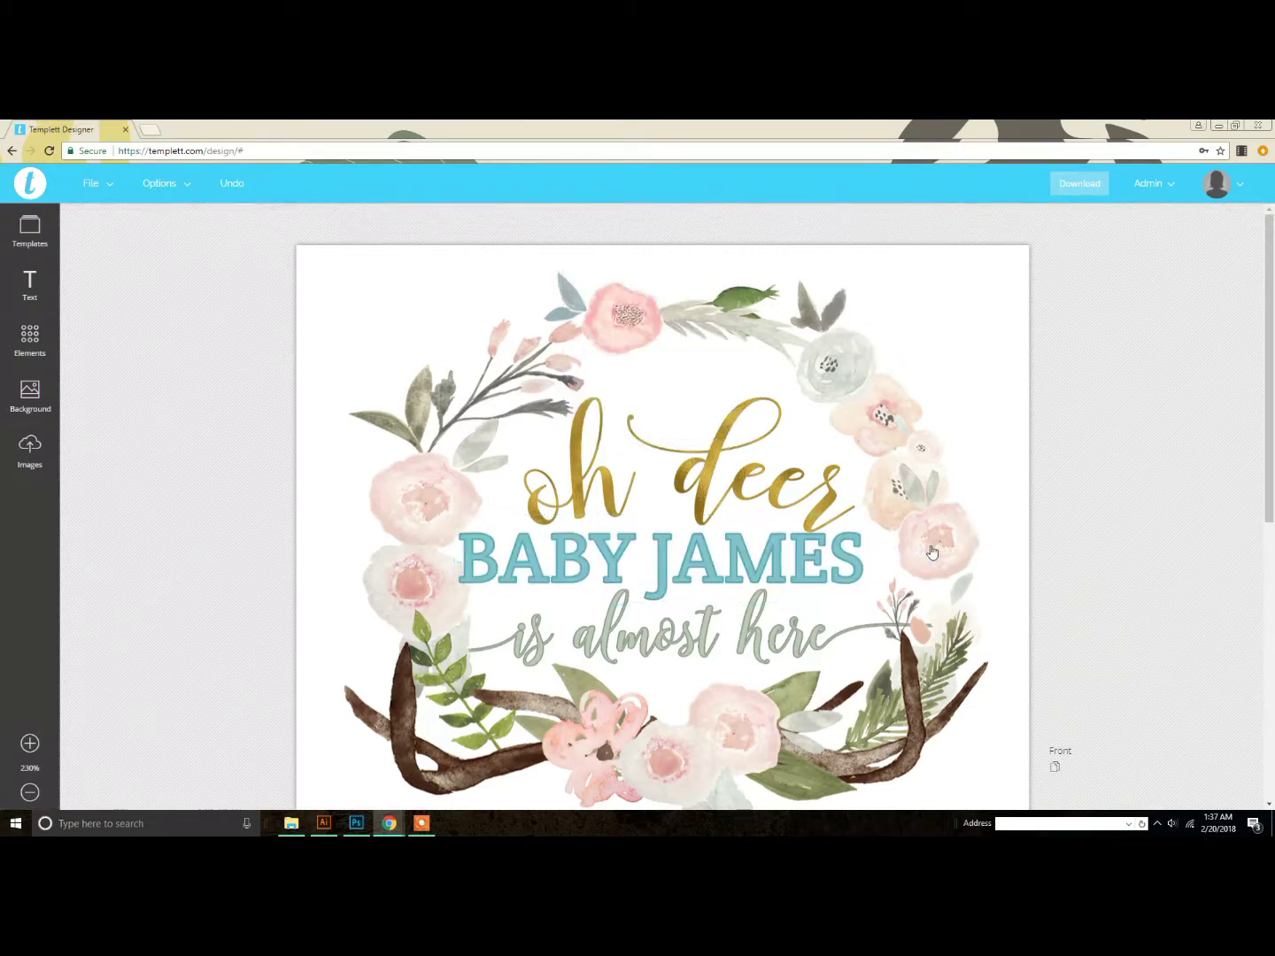
Step: Delete the contact phone line and the RSVP BY SEPTEMBER 1ST line from the invitation details
scroll(932, 551, down, 5)
scroll(830, 535, up, 2)
scroll(748, 600, down, 1)
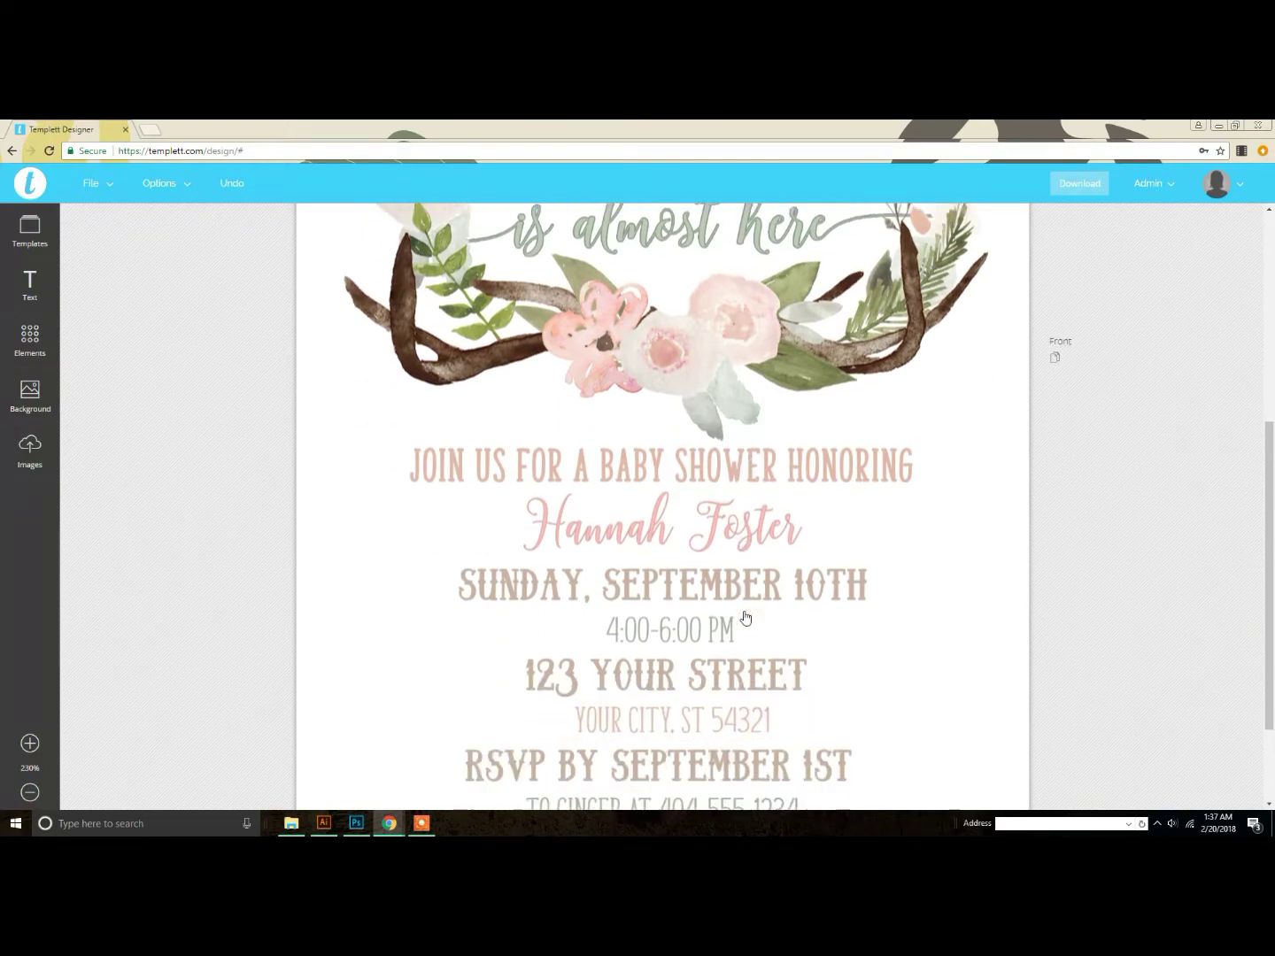
click(27, 797)
click(28, 795)
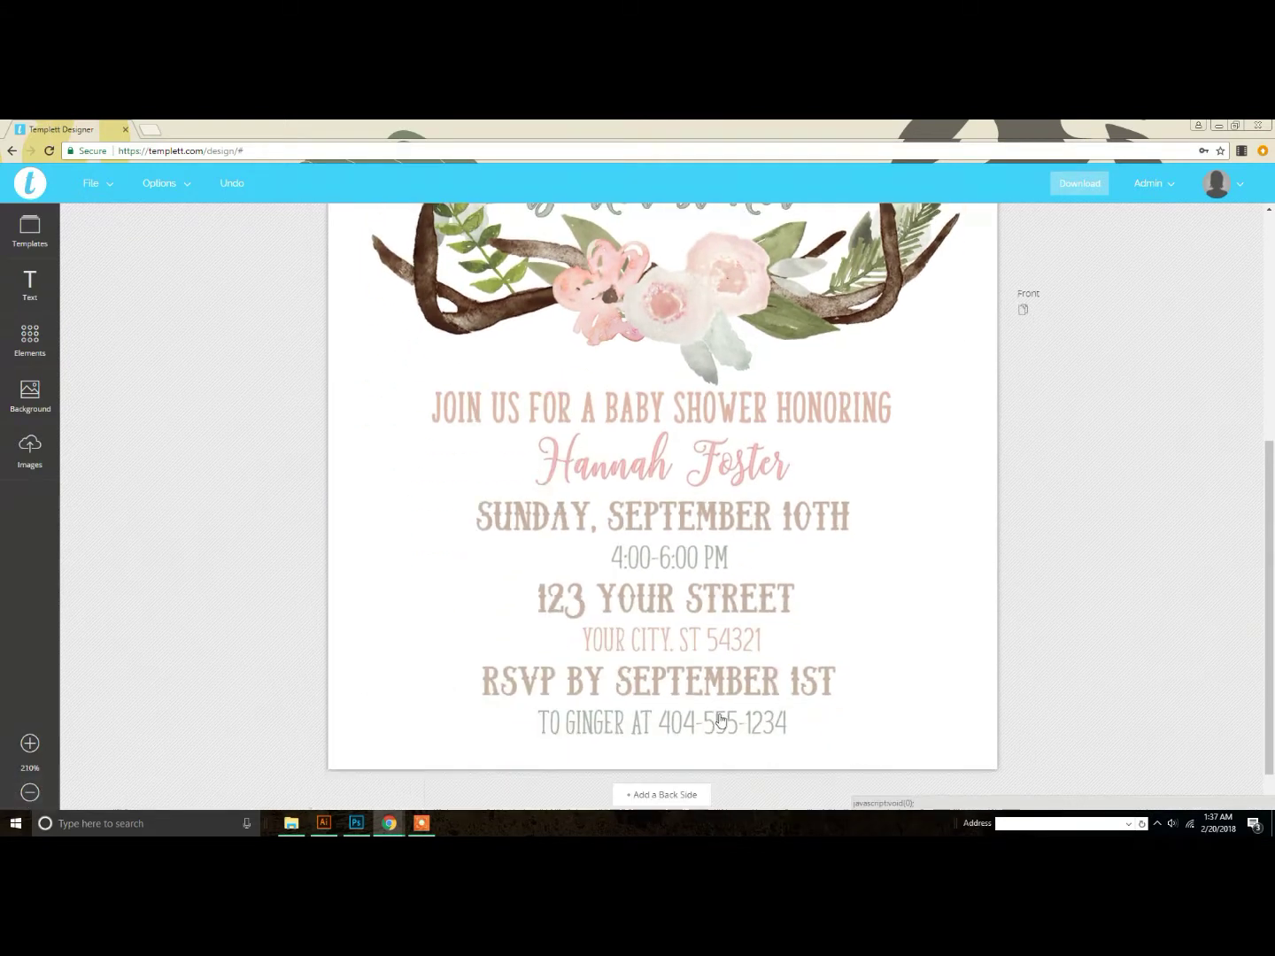
click(730, 732)
click(726, 695)
click(728, 648)
click(724, 610)
click(753, 573)
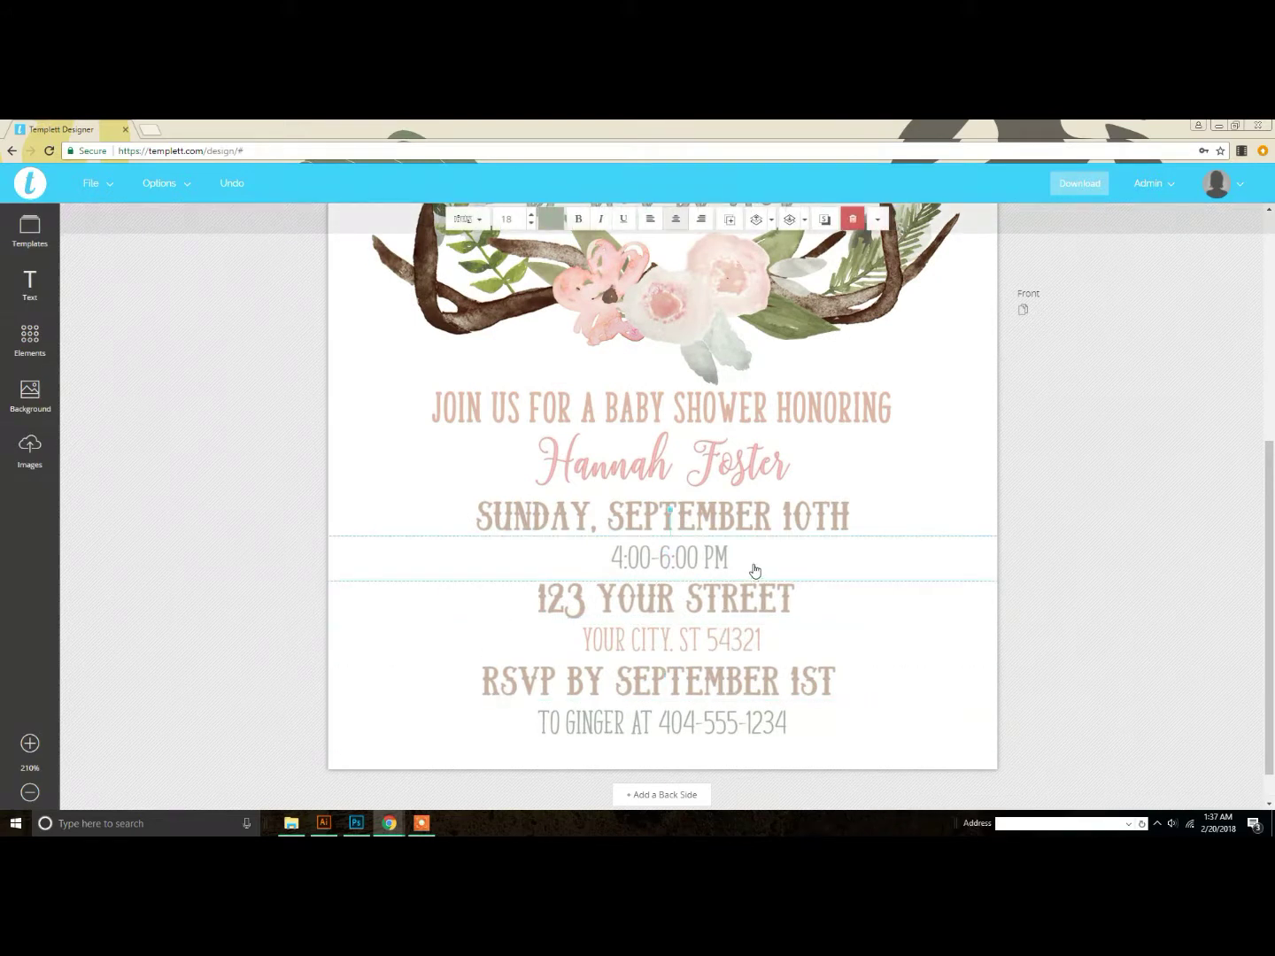
click(750, 734)
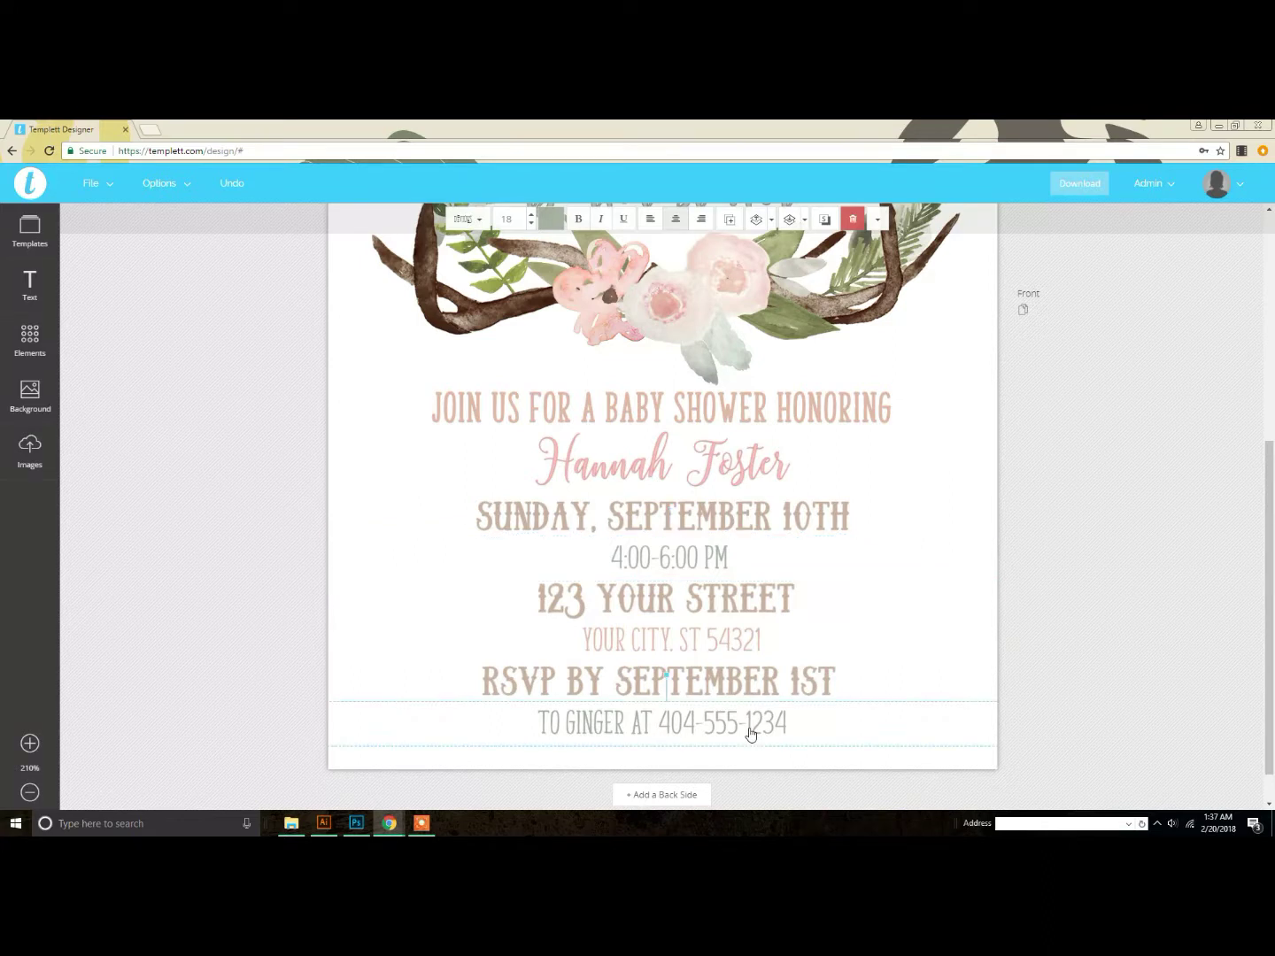
click(851, 222)
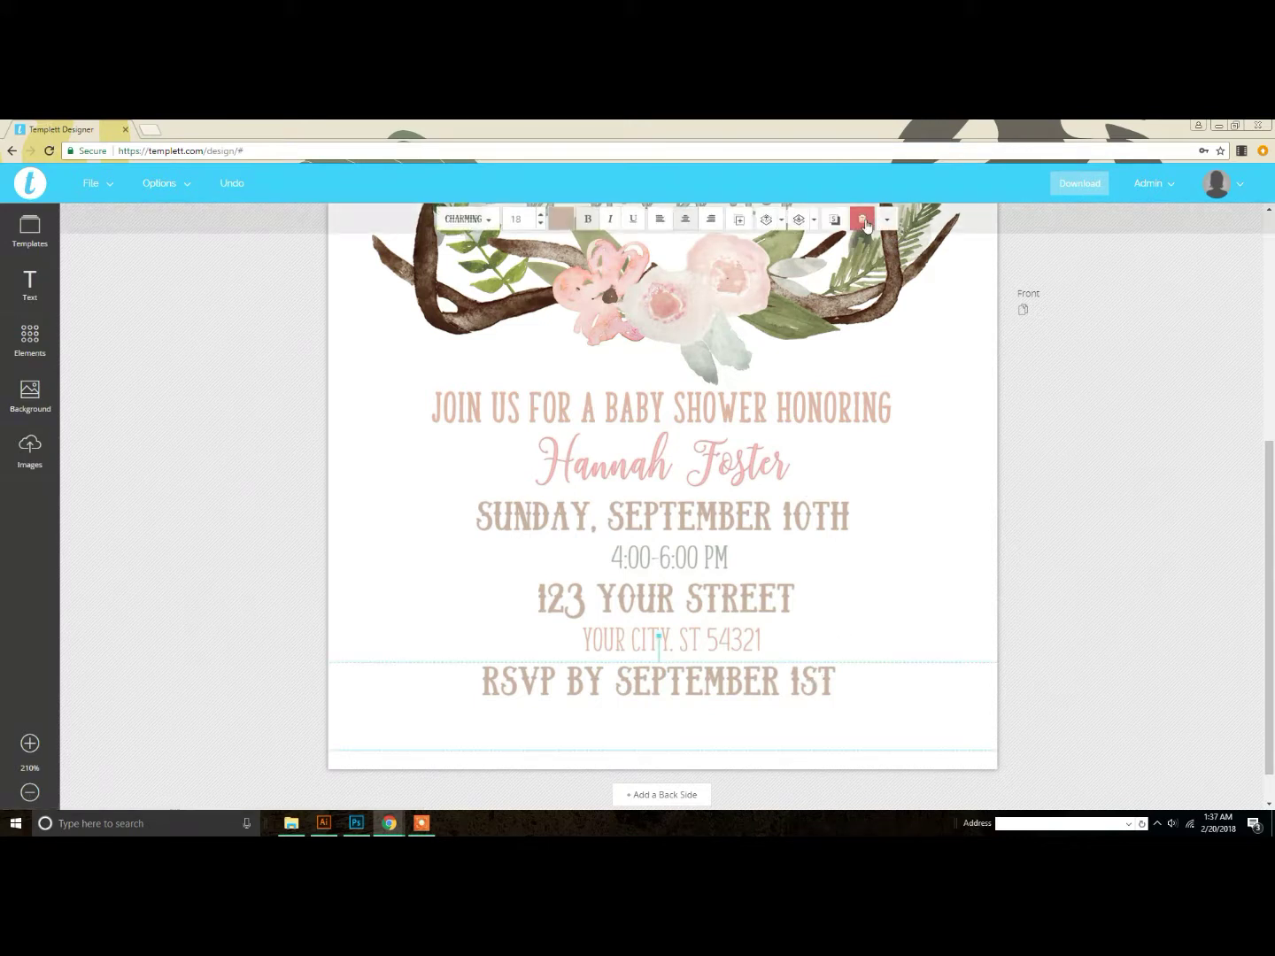
click(861, 220)
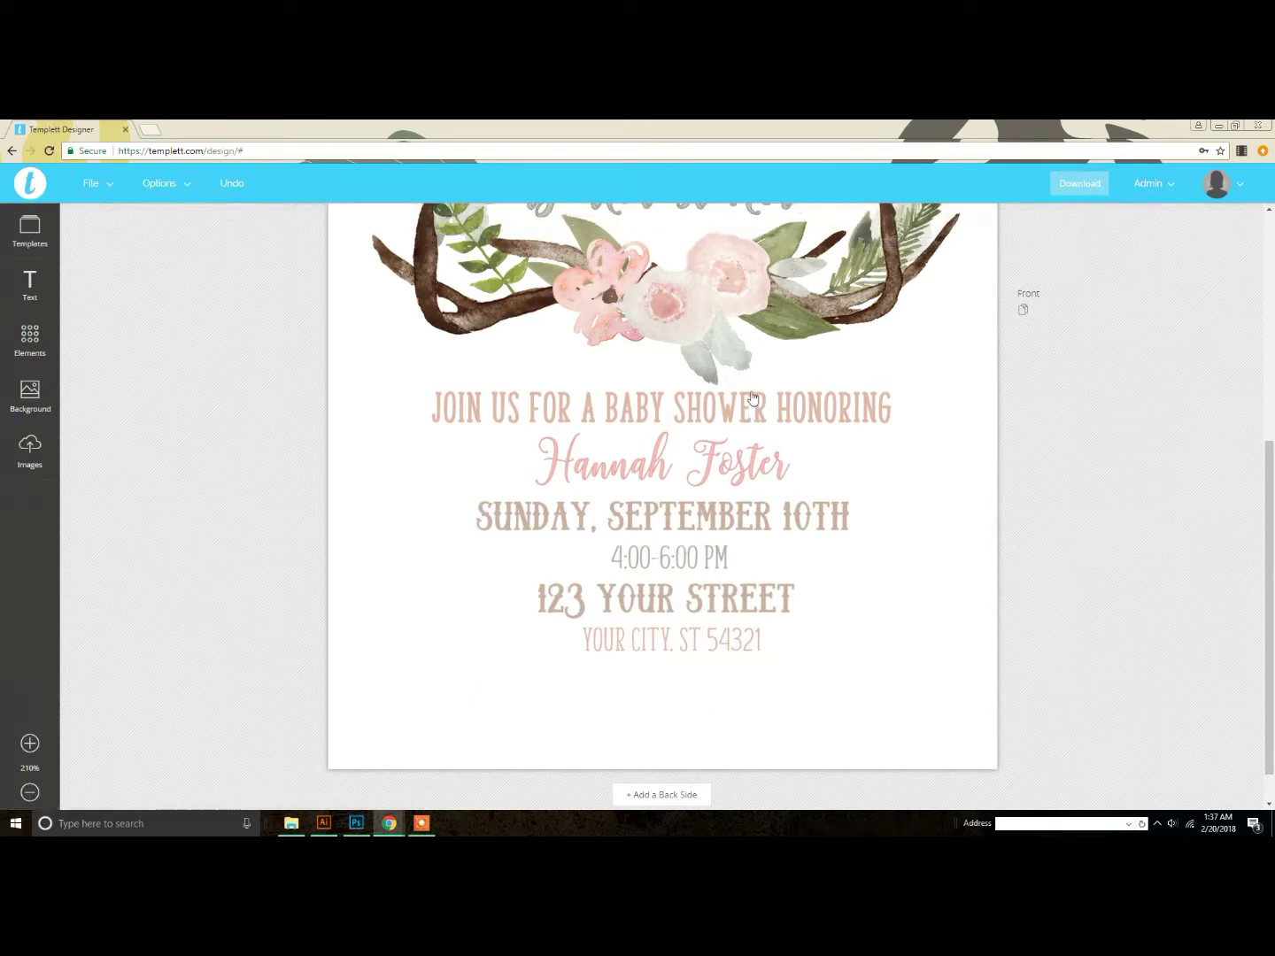
click(708, 471)
Step: Replace the sample name under BABY SHOWER HONORING with the new mother's name
click(841, 467)
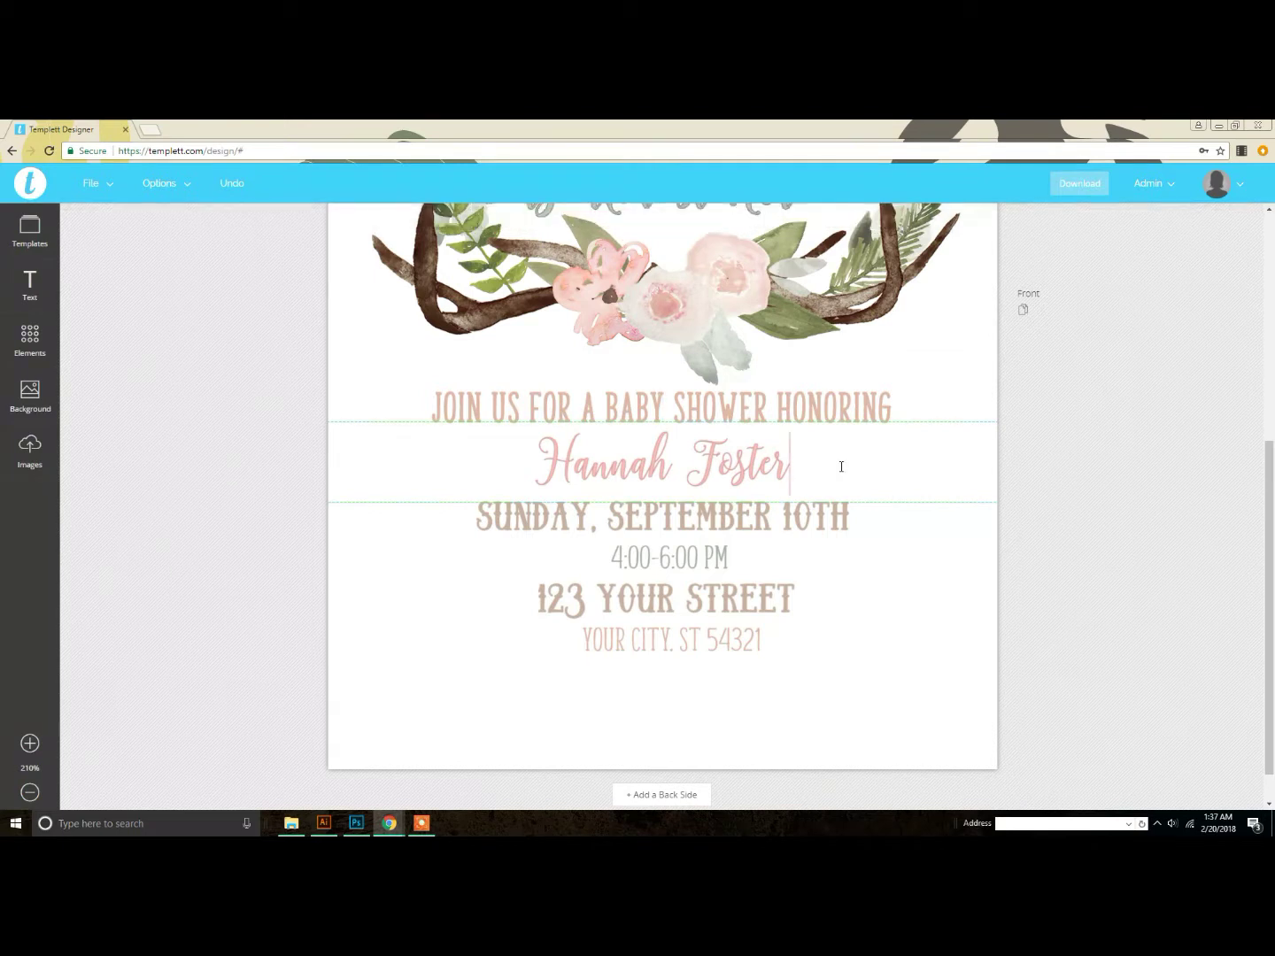
drag(821, 460, 529, 479)
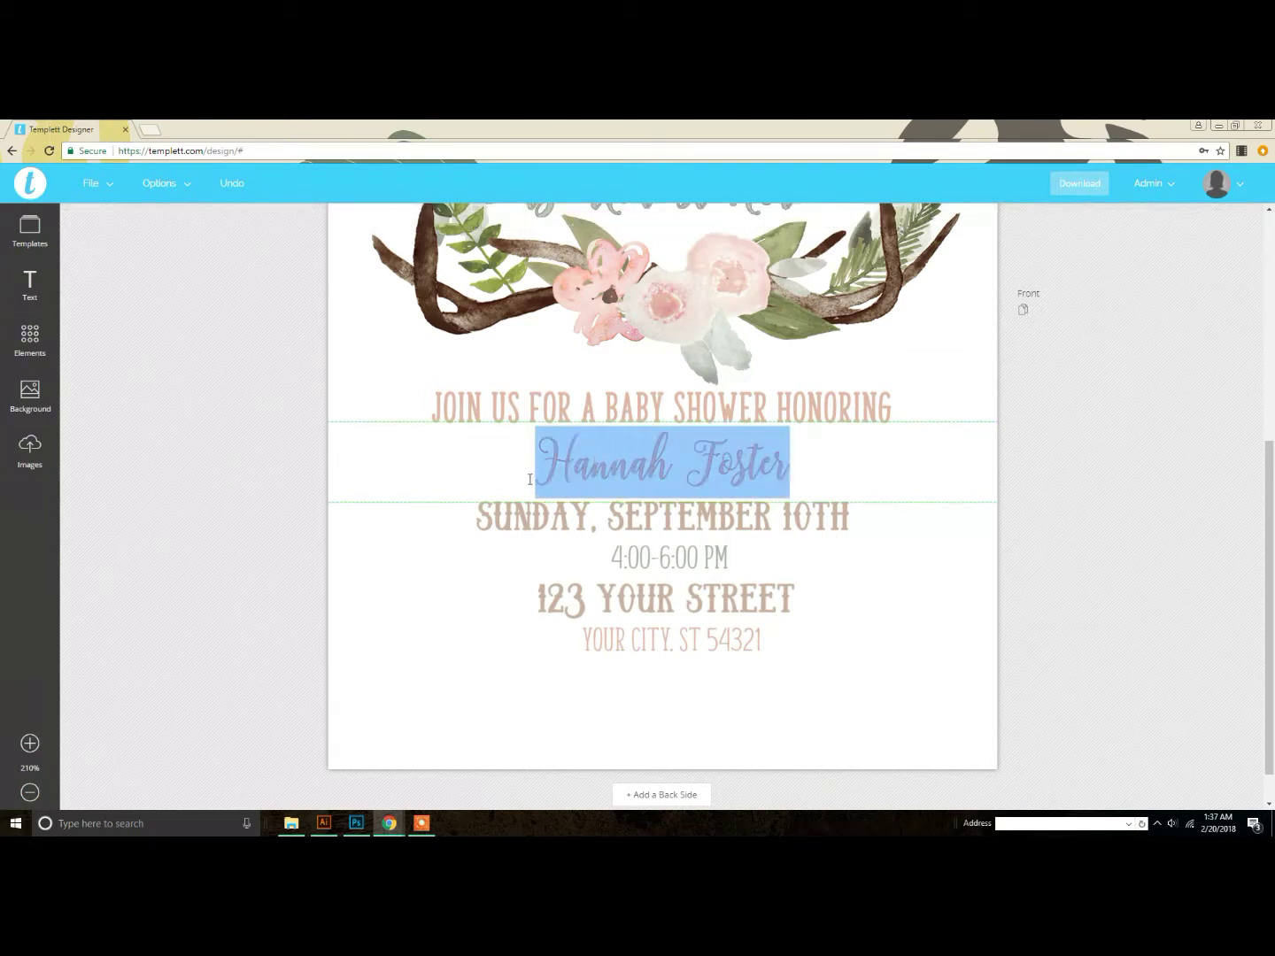
click(841, 510)
click(723, 459)
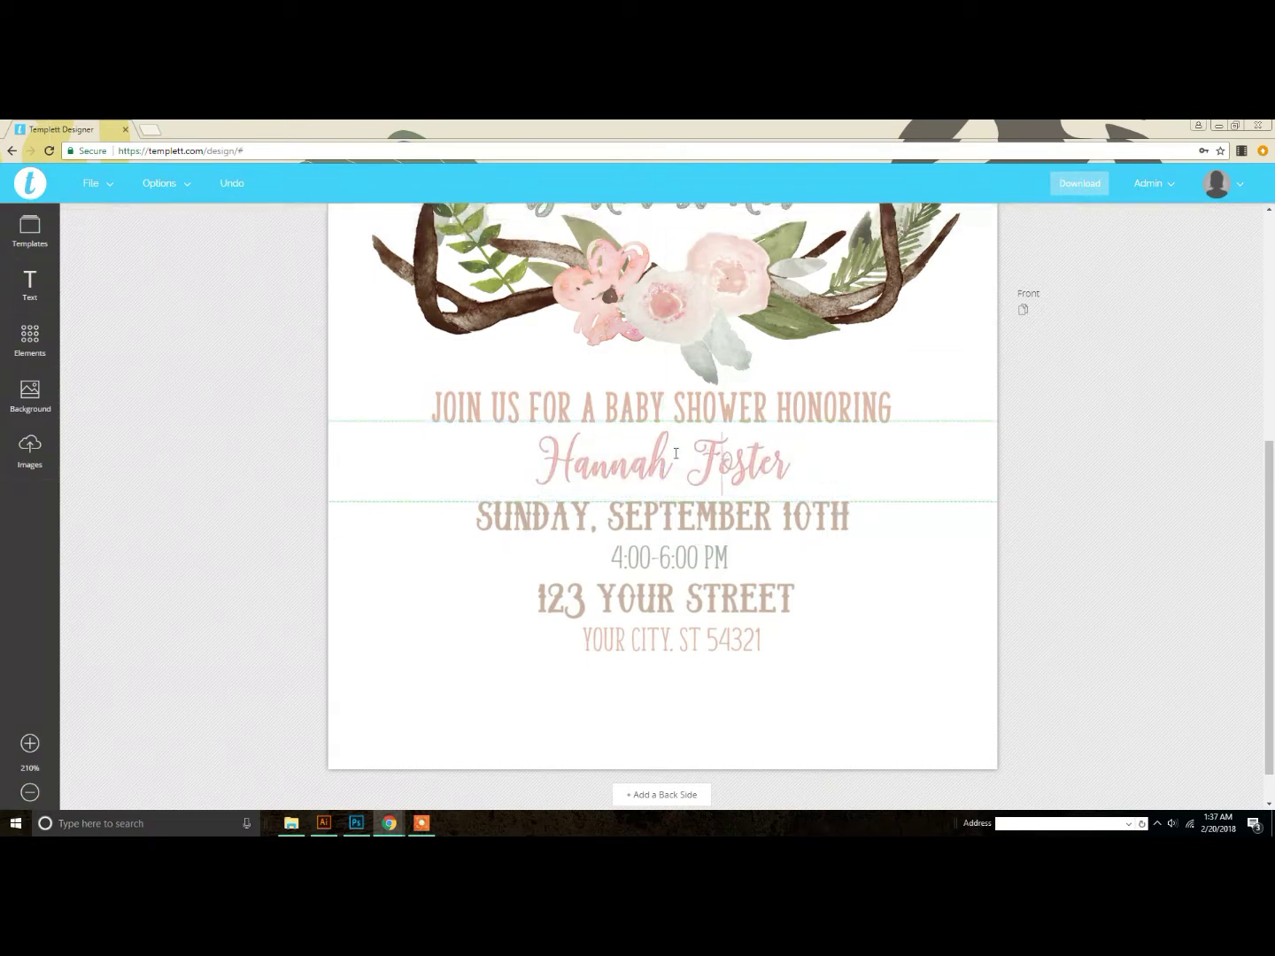
drag(534, 454, 818, 451)
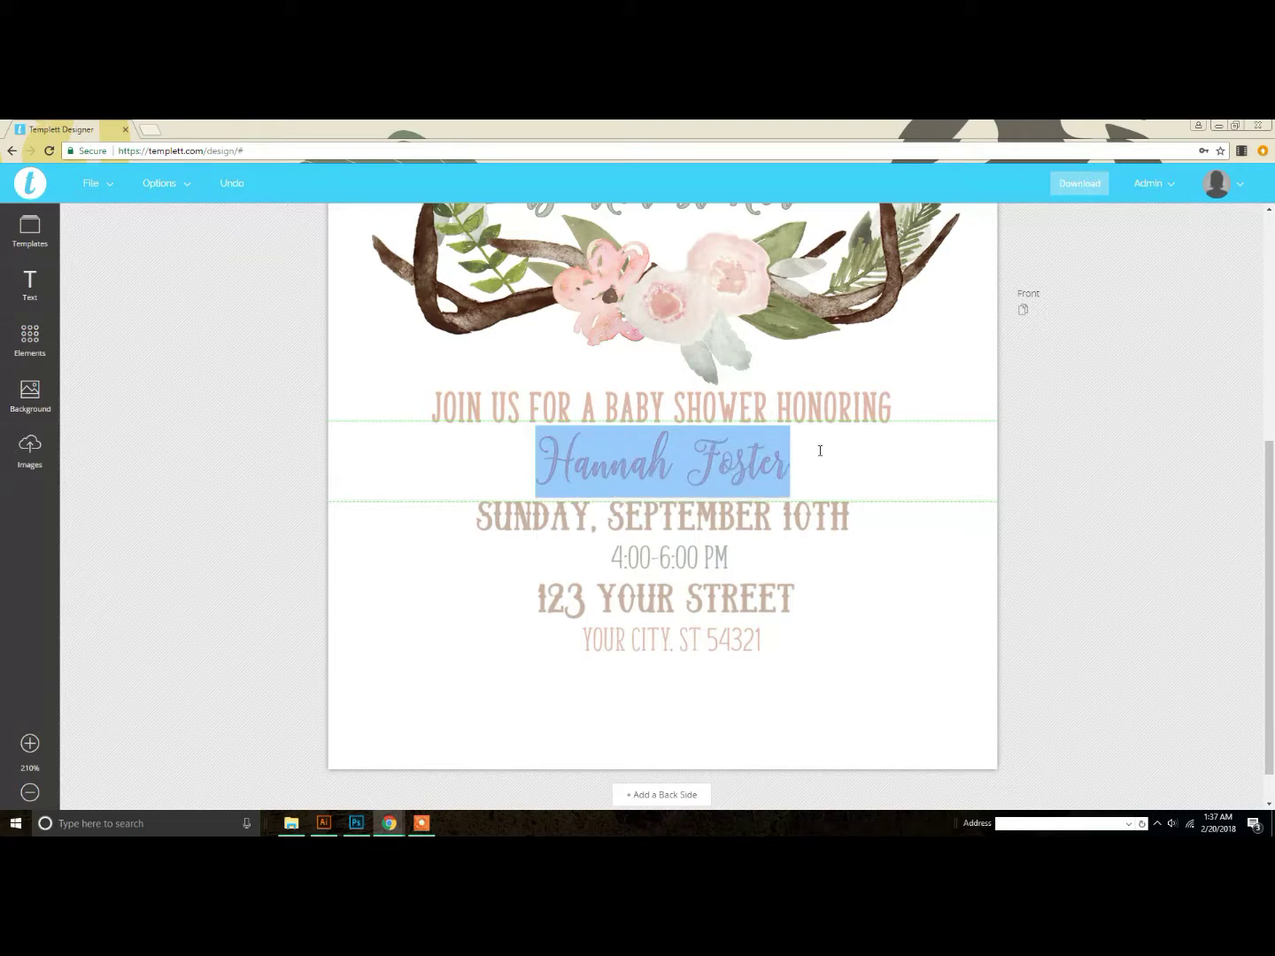
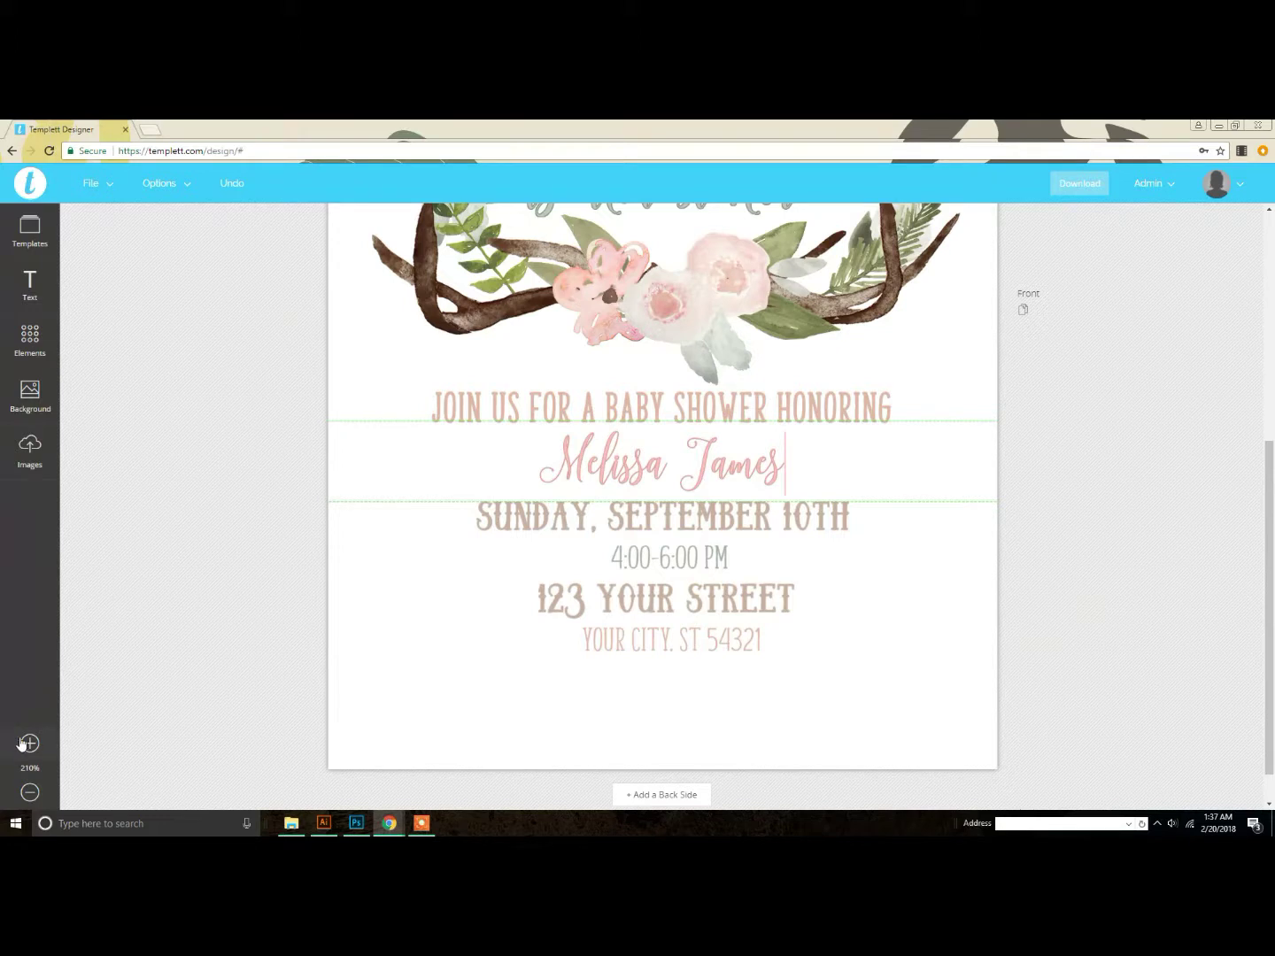
click(30, 744)
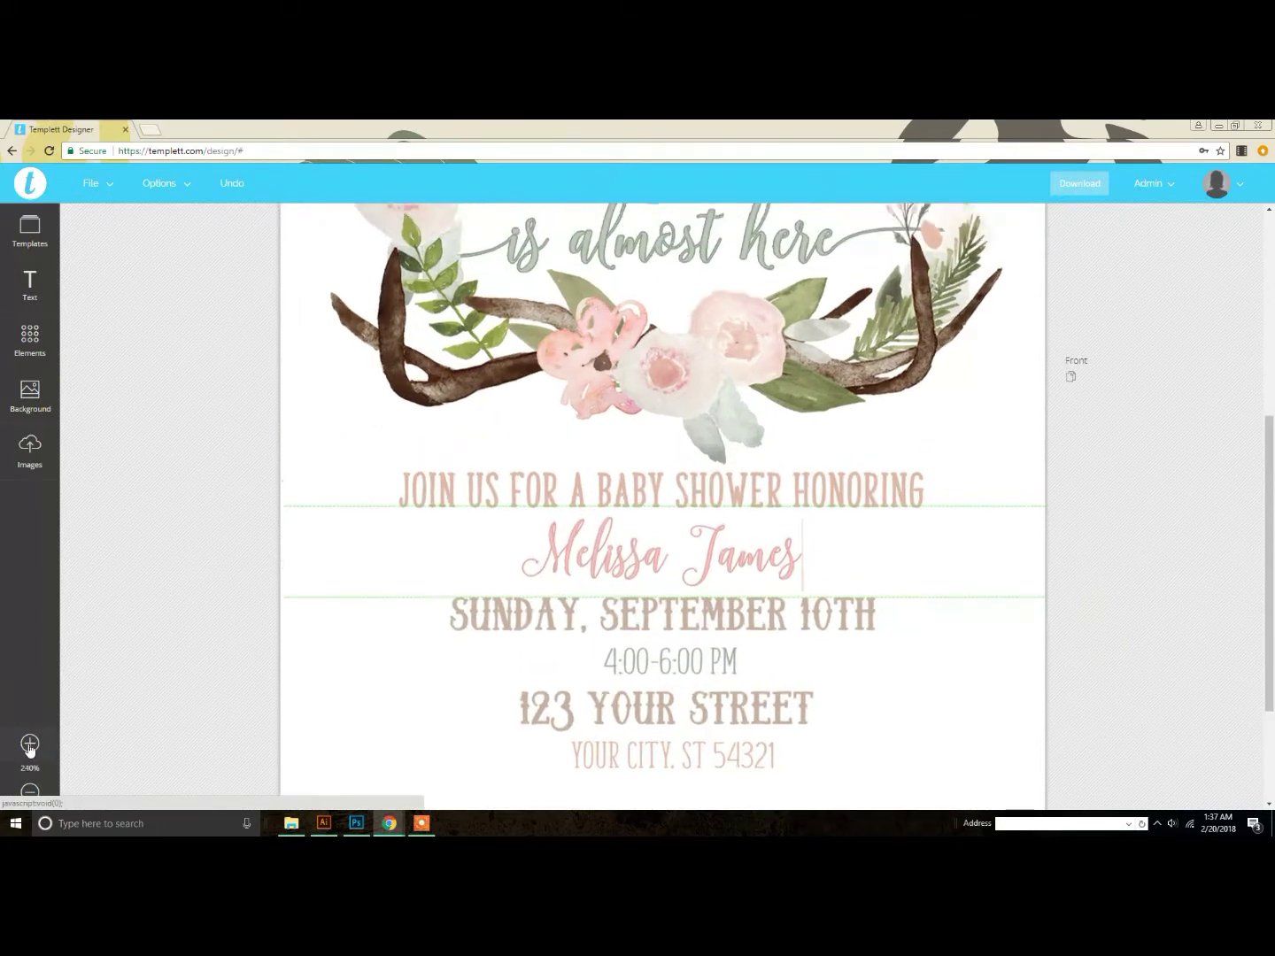
click(29, 745)
drag(484, 595, 890, 630)
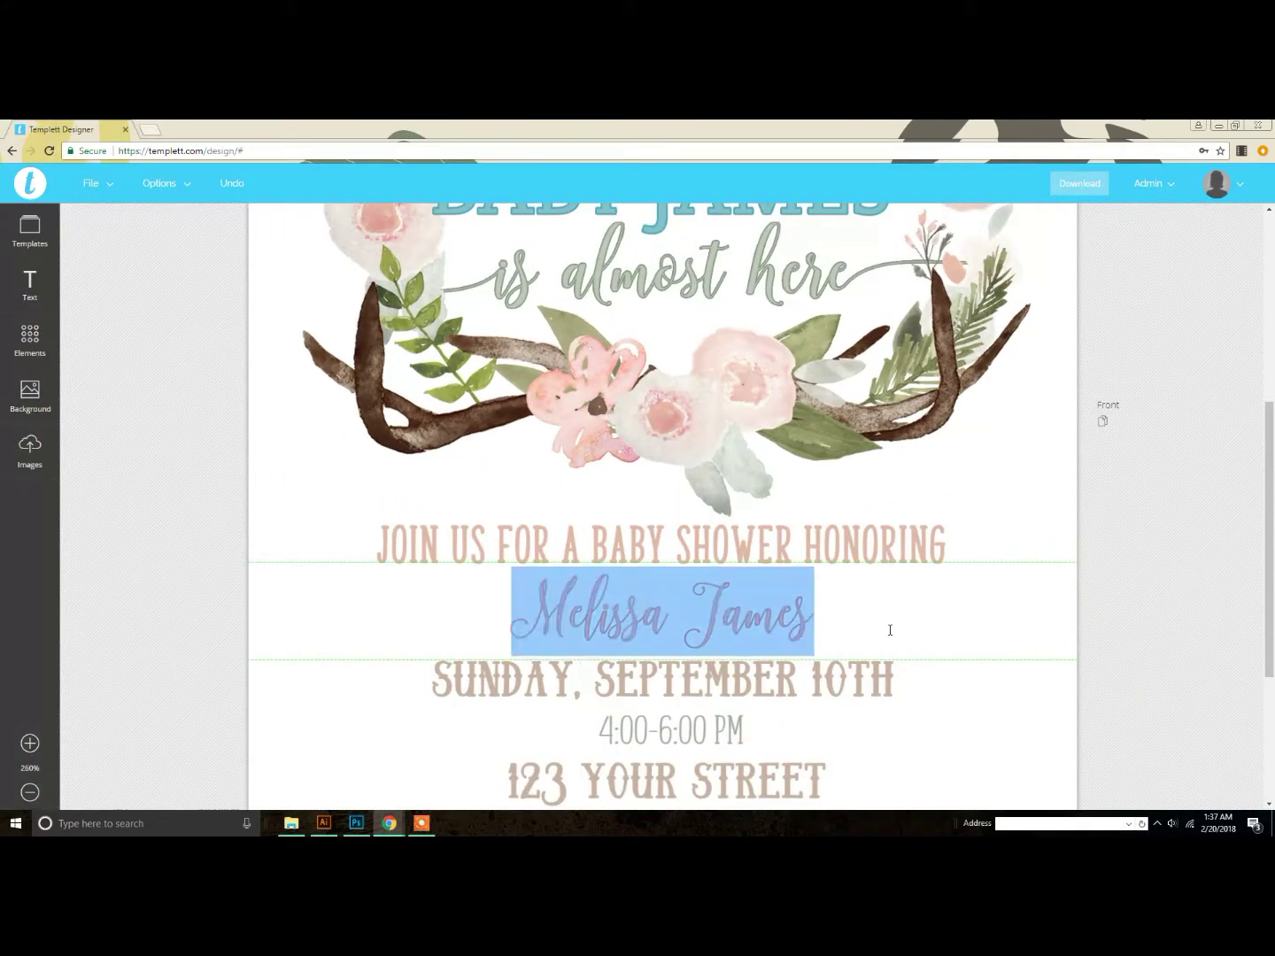
scroll(829, 614, up, 2)
scroll(754, 671, down, 2)
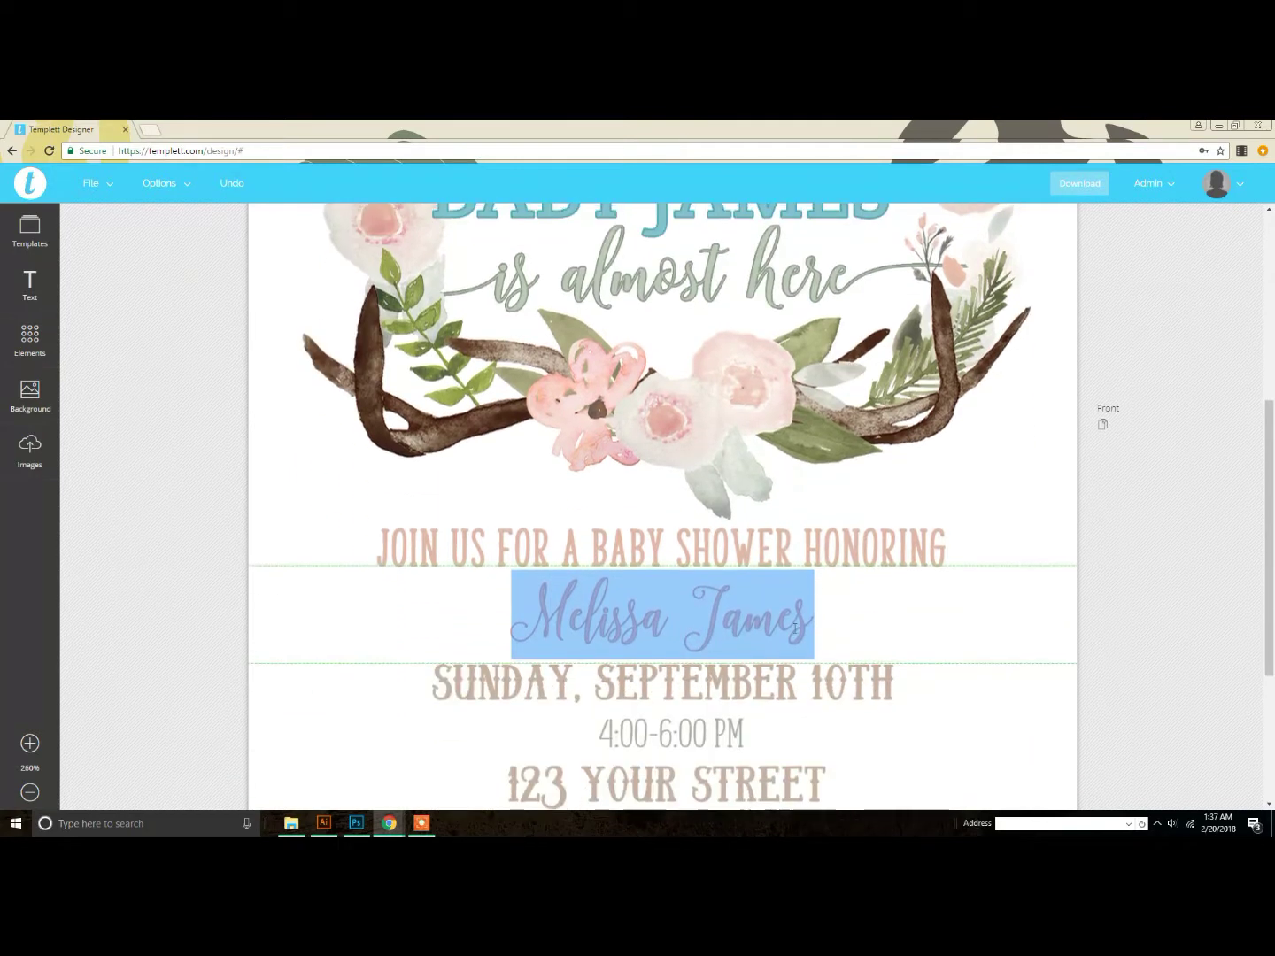
Step: Colour the honoree's name light blue with a matching teal outline
click(1193, 609)
click(795, 615)
click(535, 221)
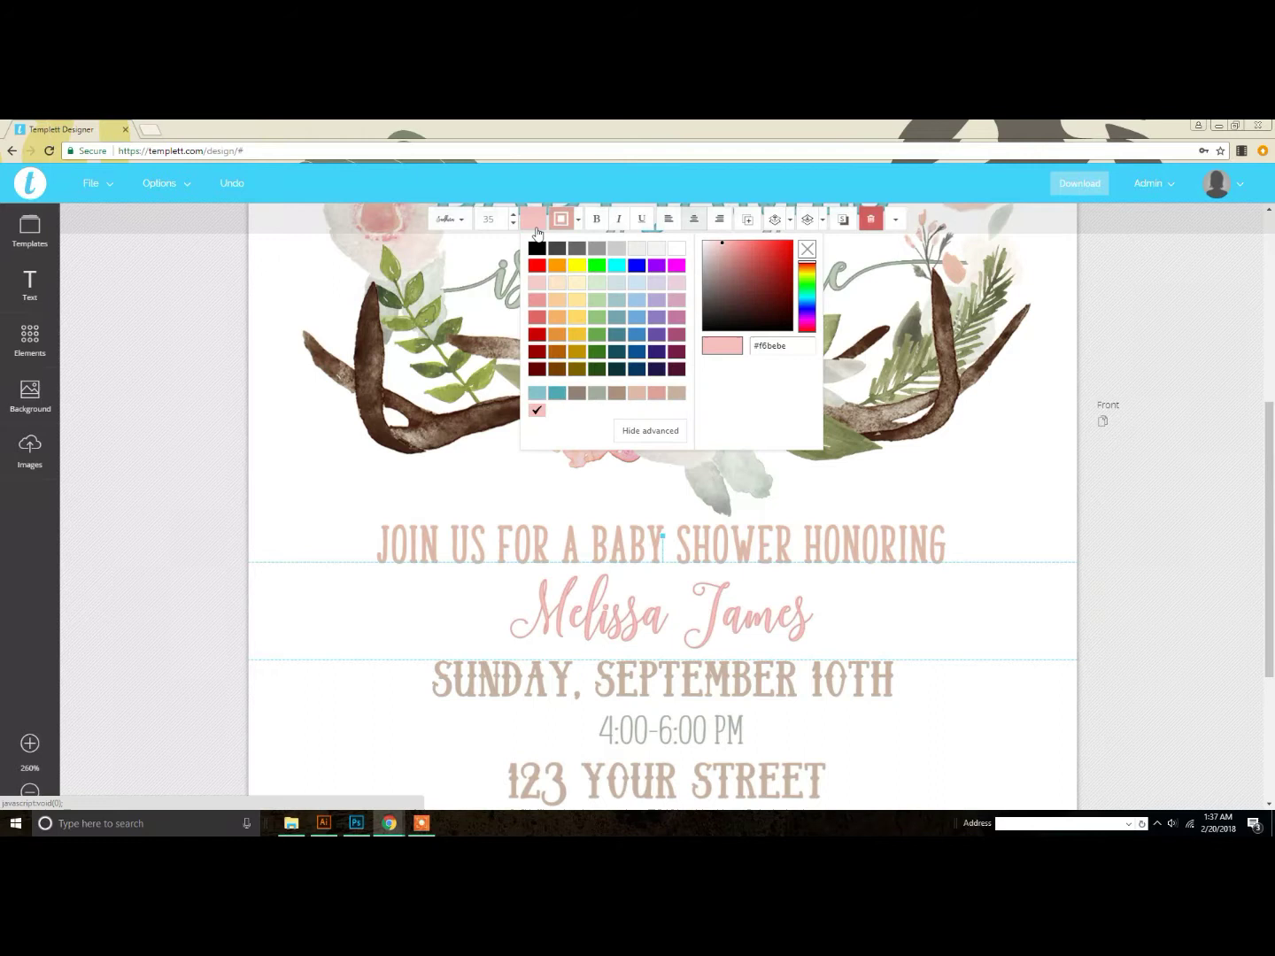
click(543, 405)
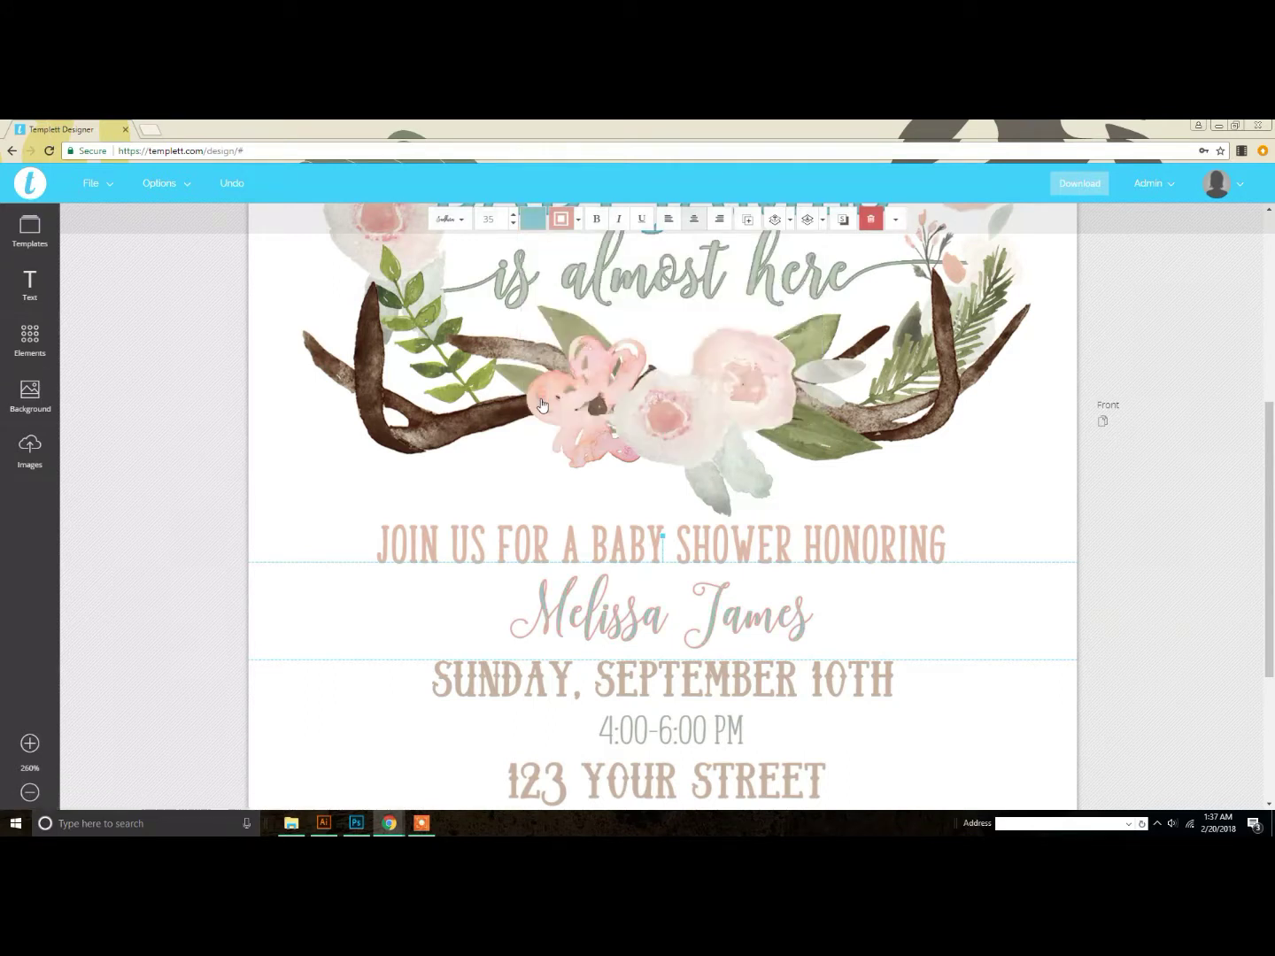
click(561, 220)
click(589, 409)
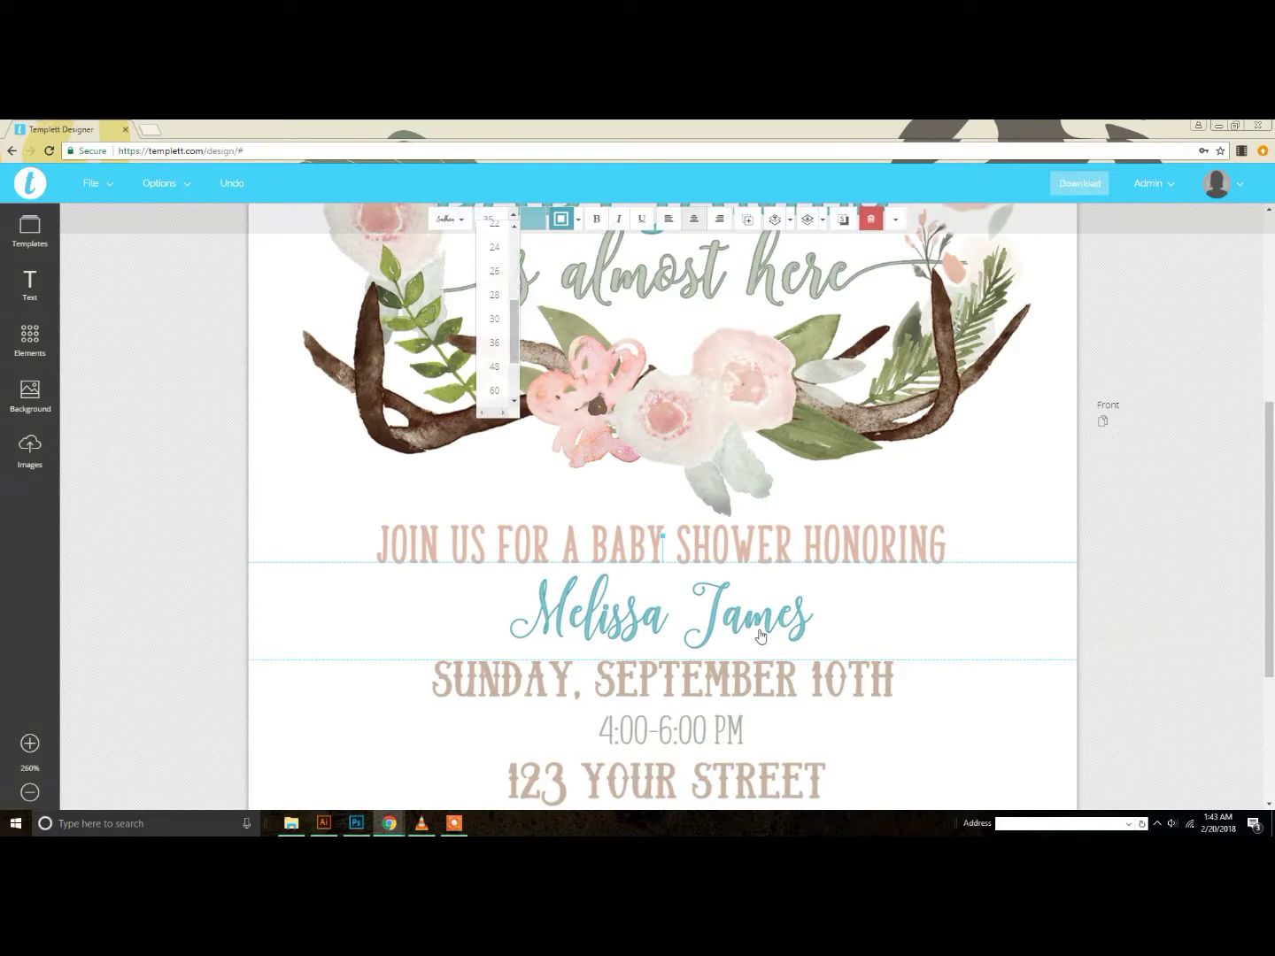
click(754, 645)
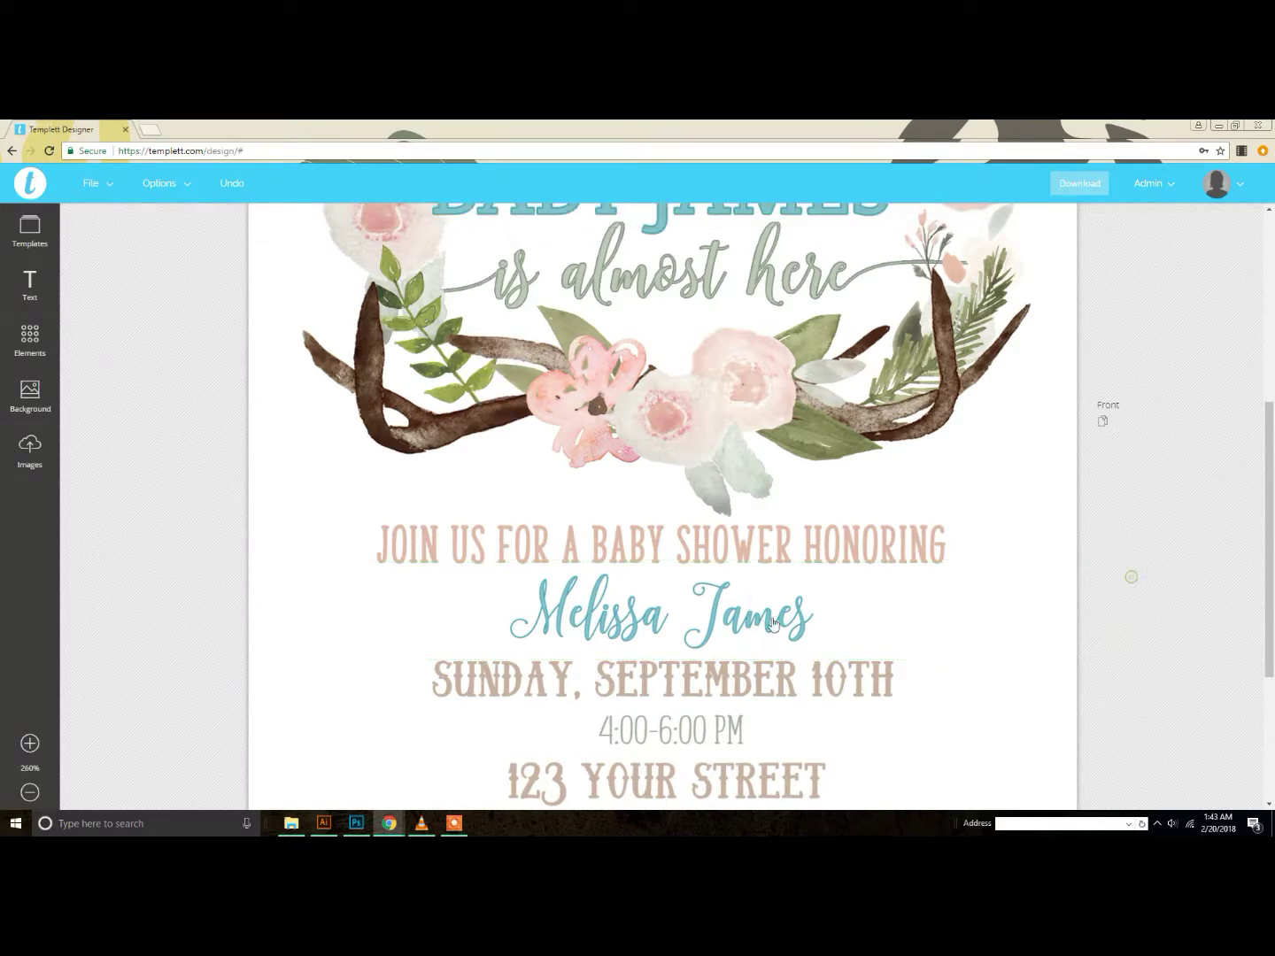
click(802, 600)
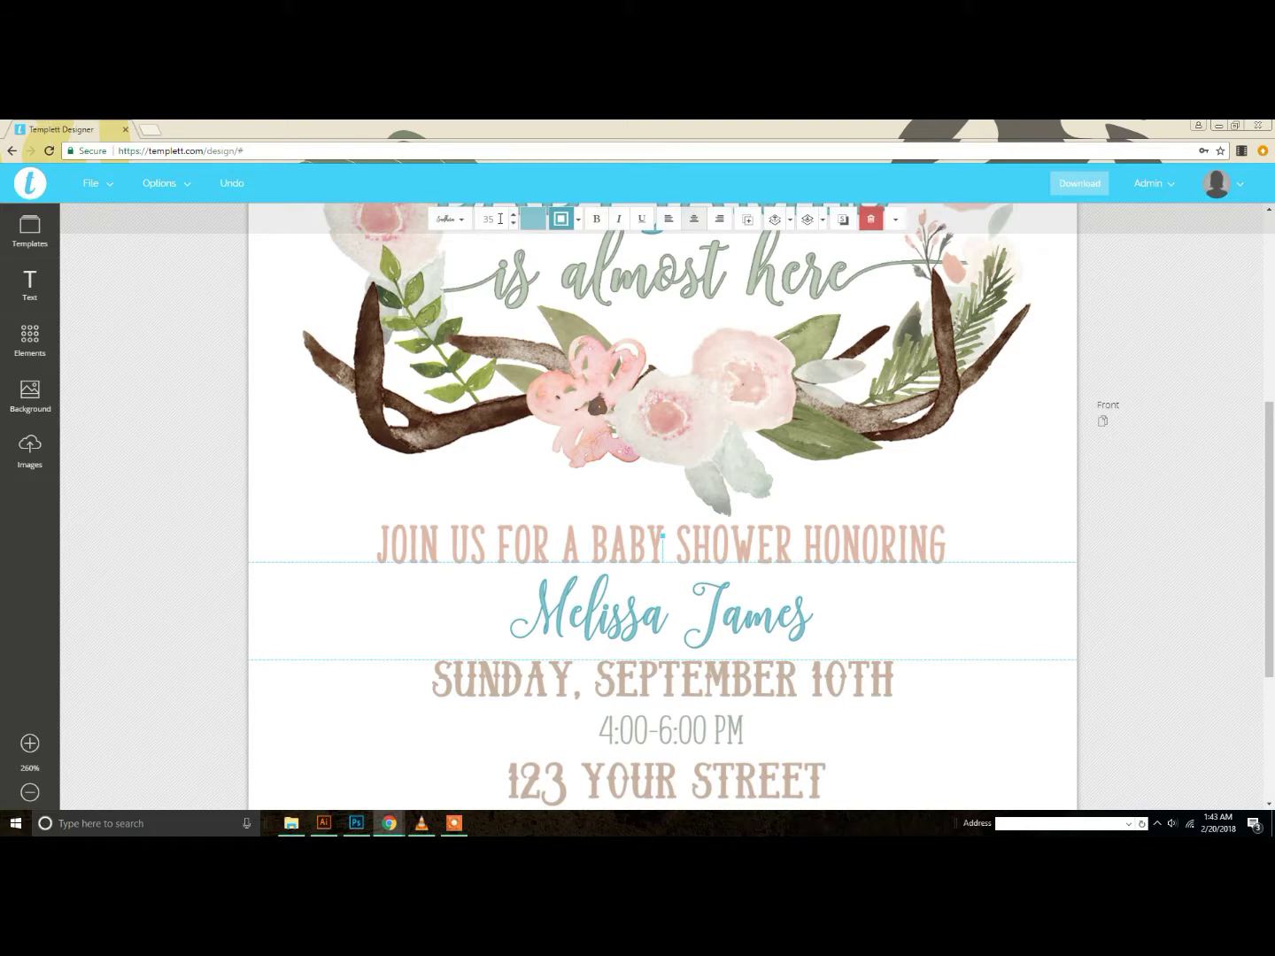
Step: Enlarge the honoree's name from size 35 to 40 and nudge it up slightly
click(517, 227)
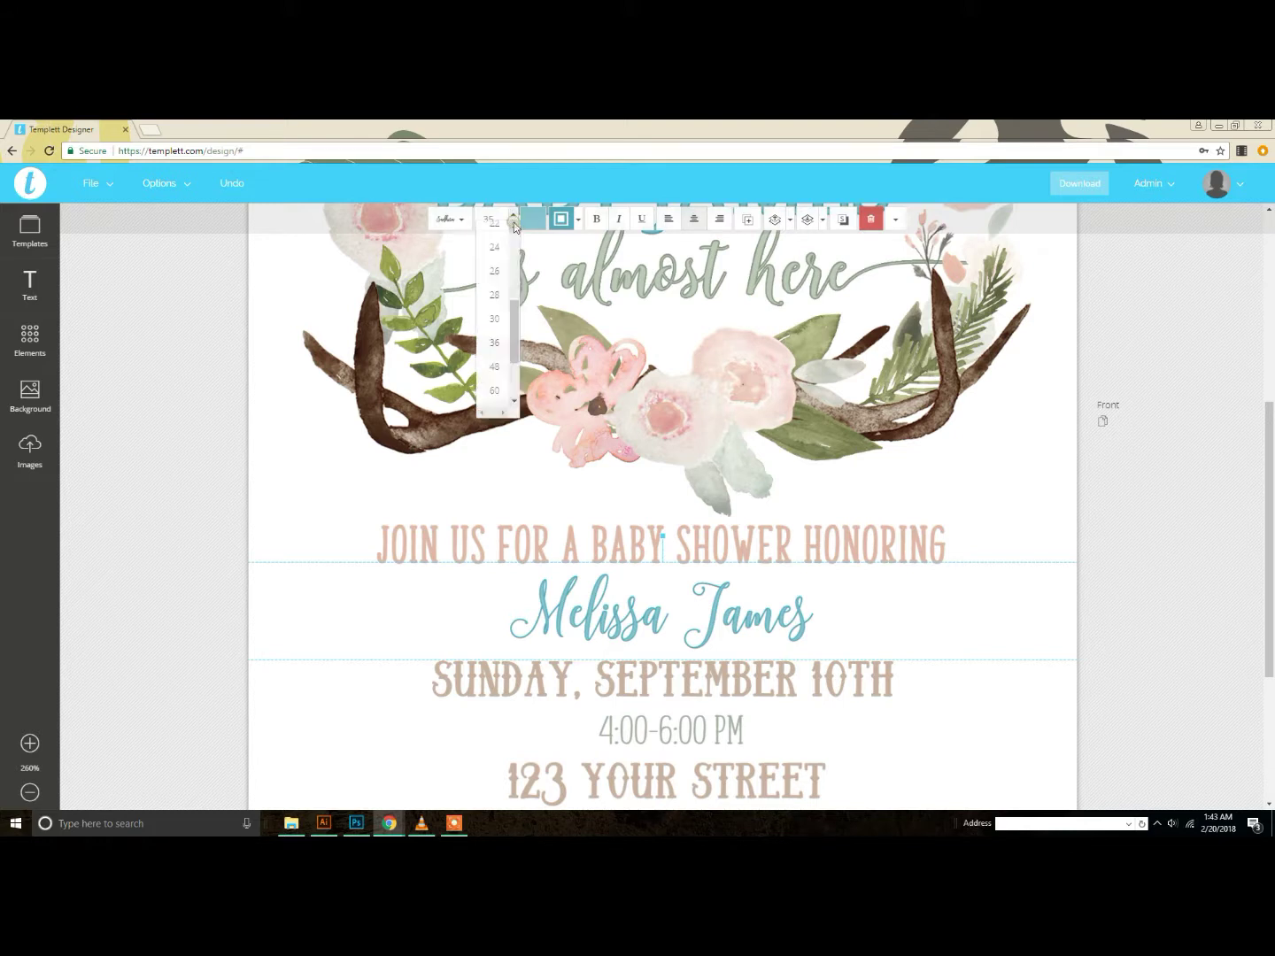
mouse_move(514, 316)
mouse_down()
mouse_move(518, 292)
mouse_move(513, 340)
mouse_up()
scroll(507, 282, up, 2)
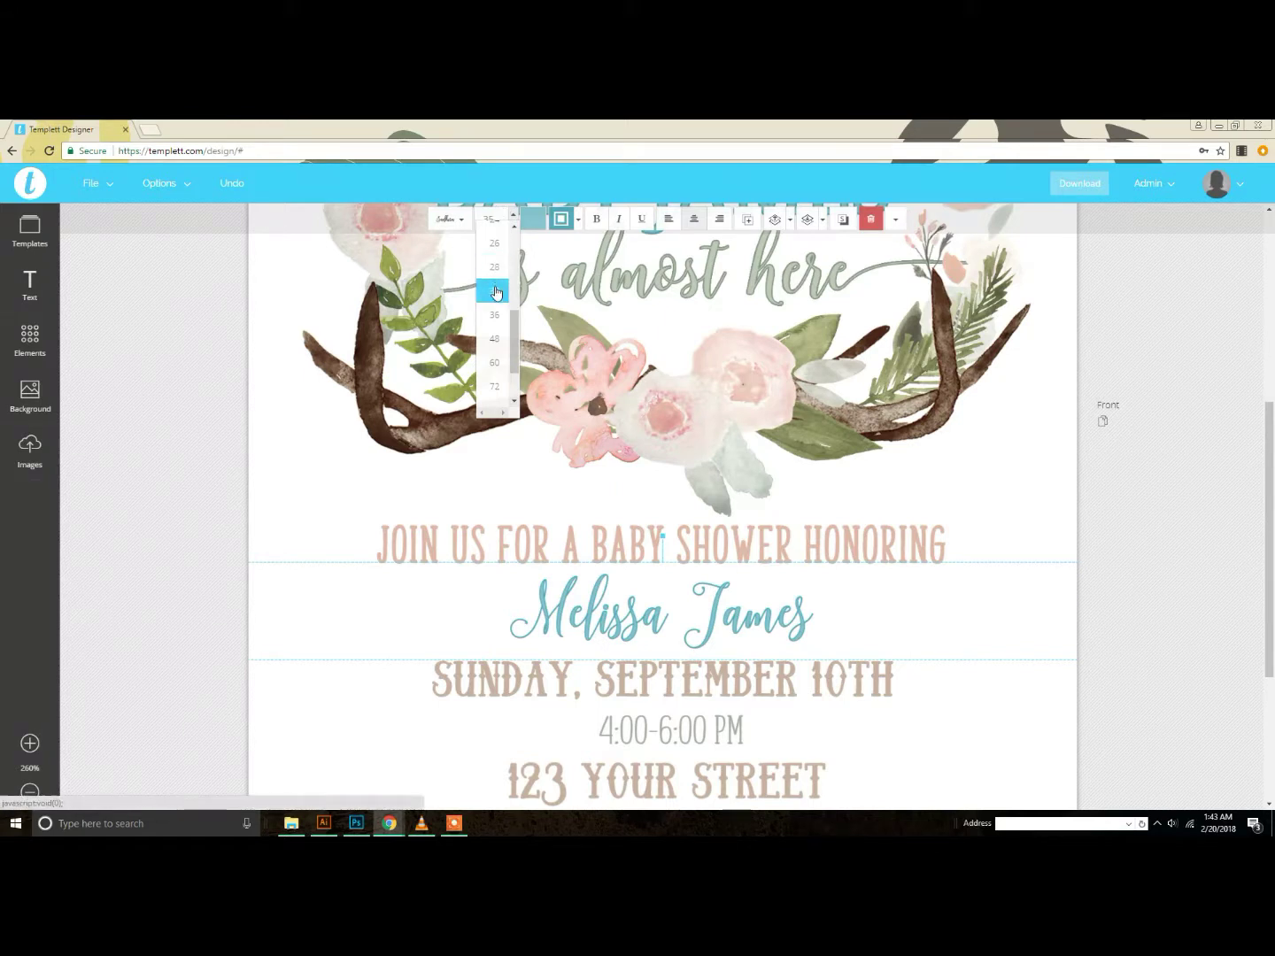
click(501, 218)
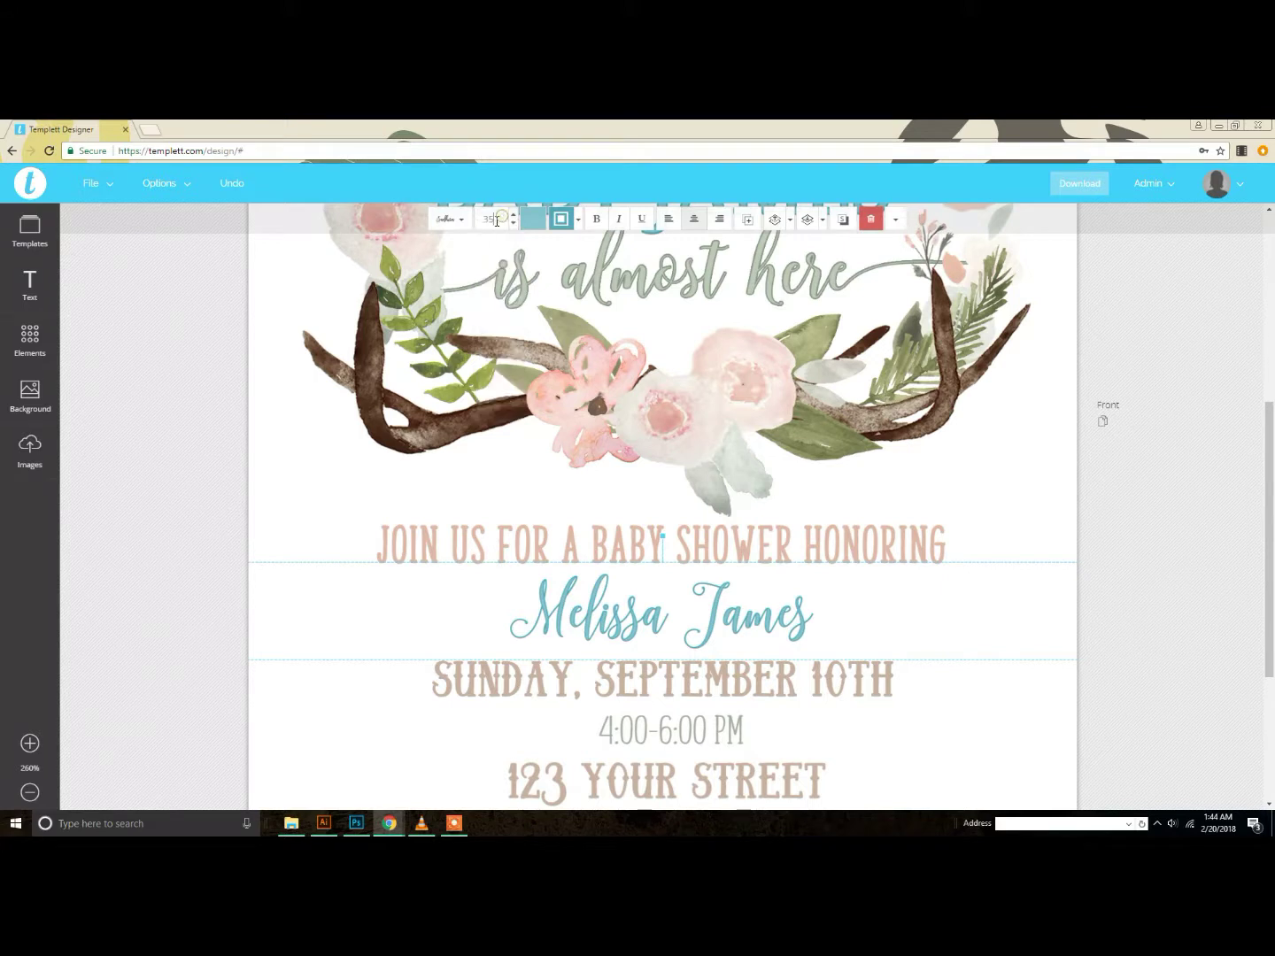
drag(501, 216, 479, 228)
text(40)
key(Return)
drag(724, 606, 723, 602)
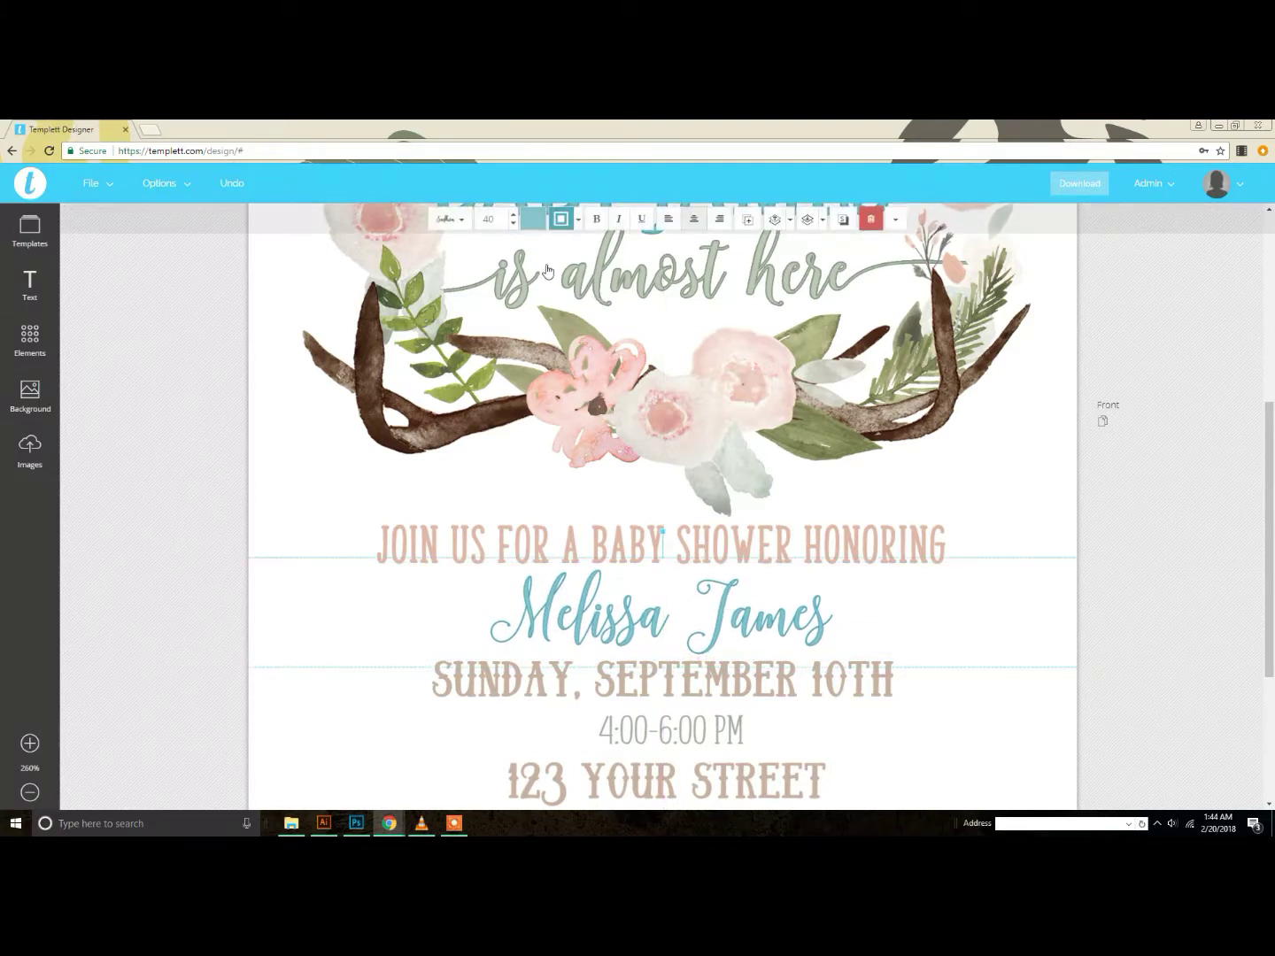
click(522, 223)
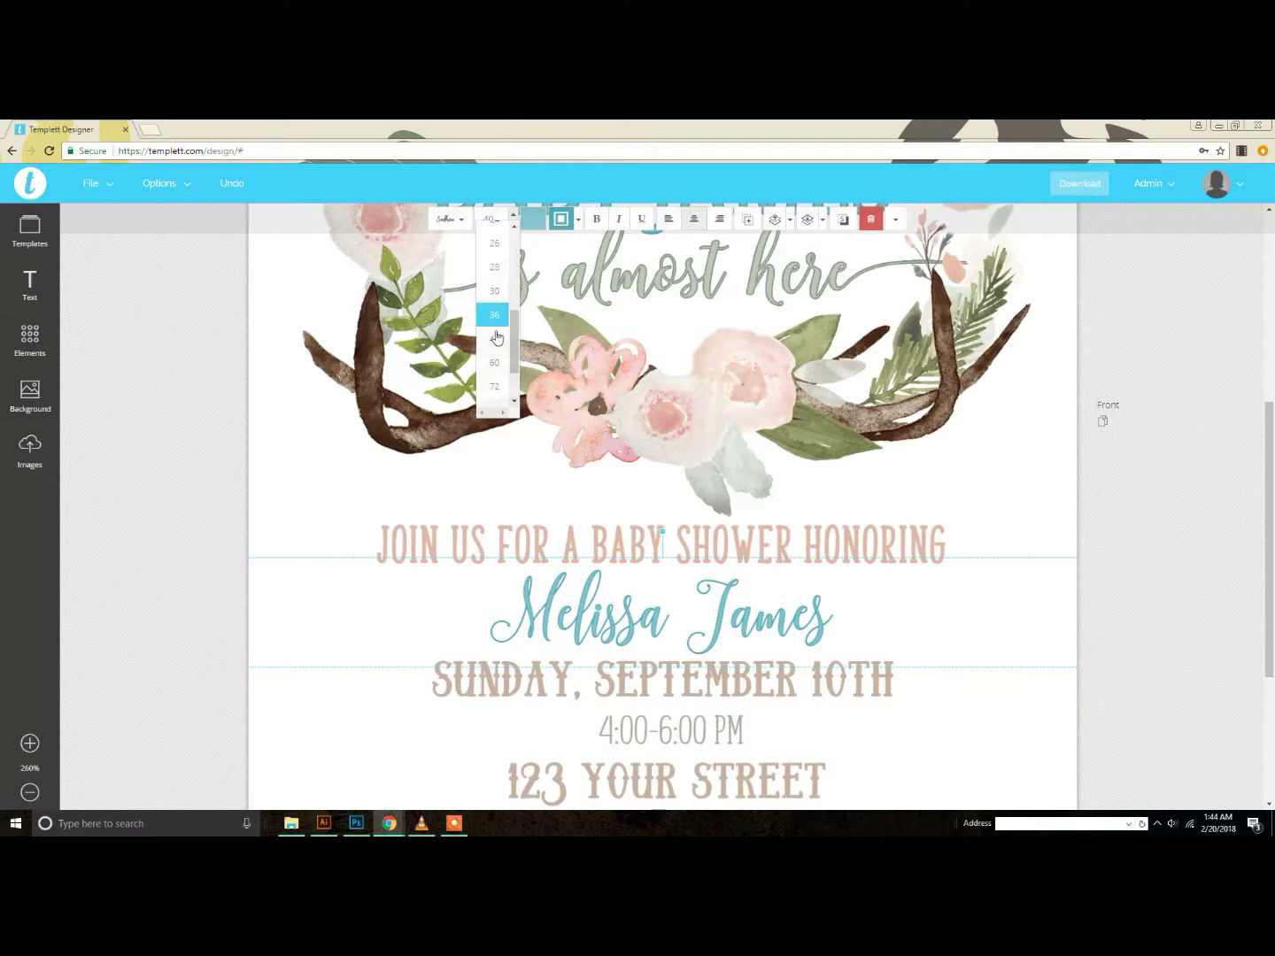
click(1135, 526)
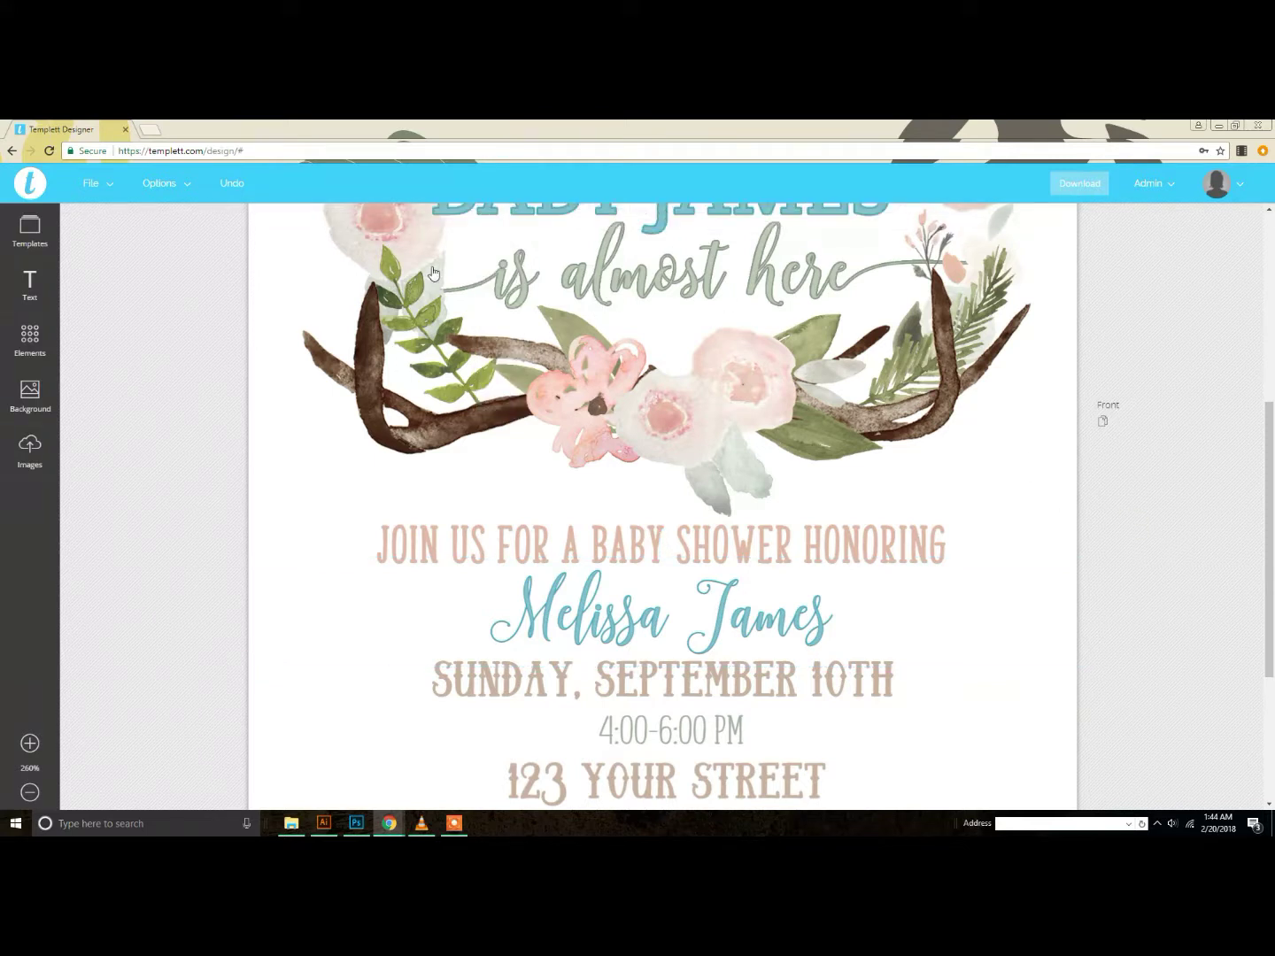
scroll(1017, 485, down, 5)
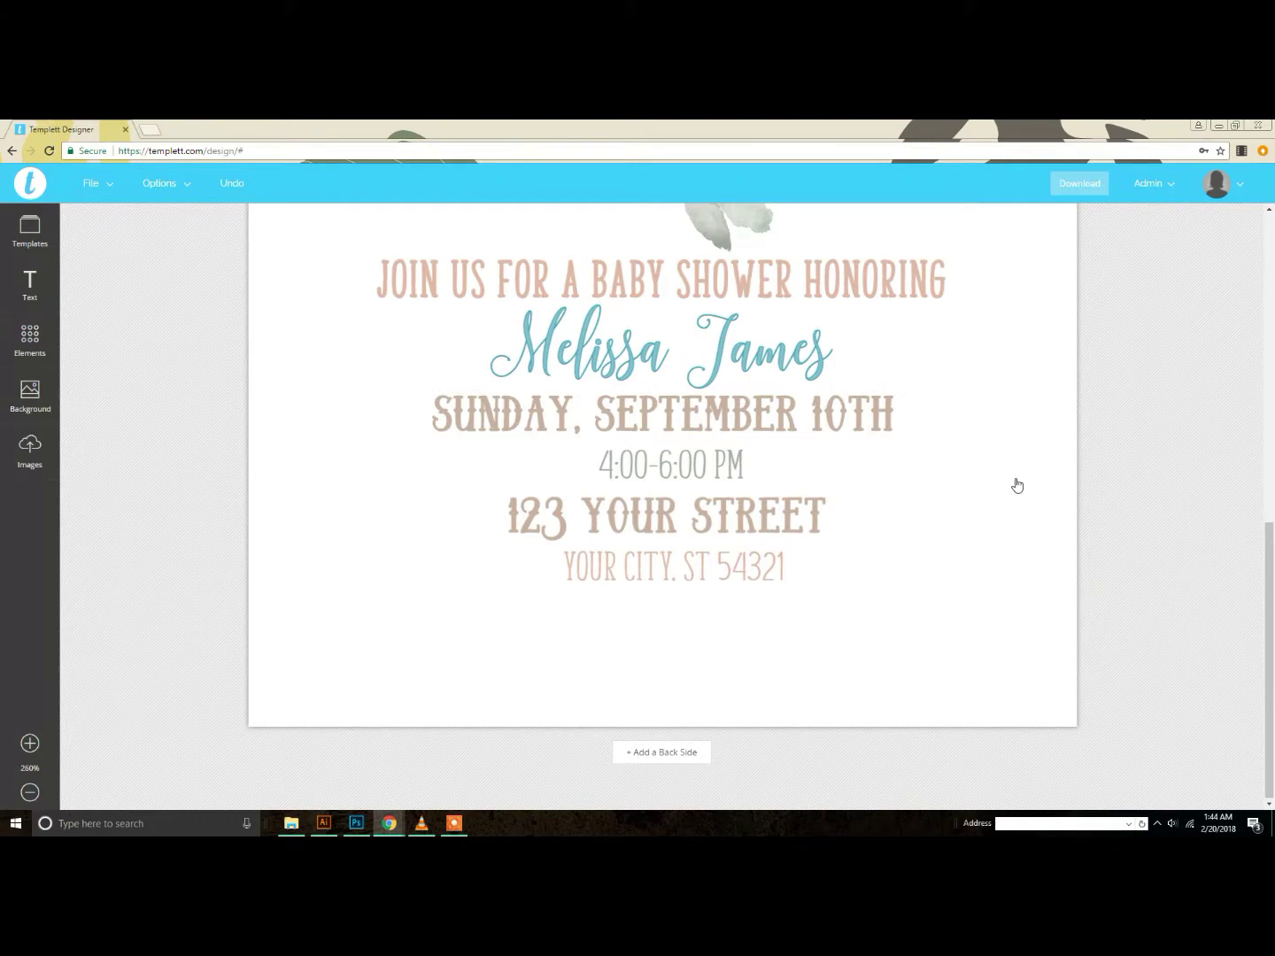
Step: Make the JOIN US FOR A BABY SHOWER HONORING line grey-green
click(673, 276)
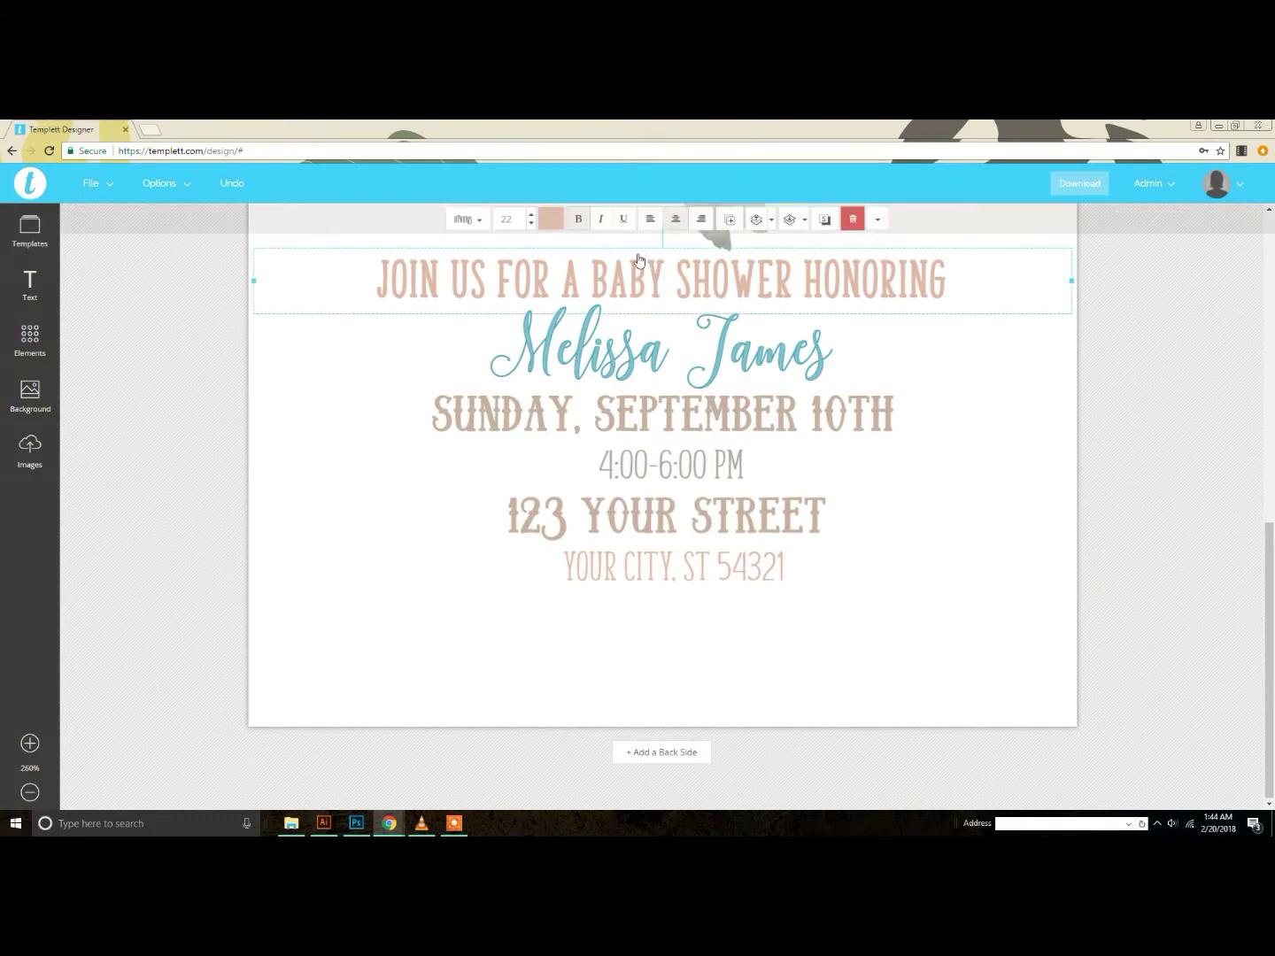
click(542, 227)
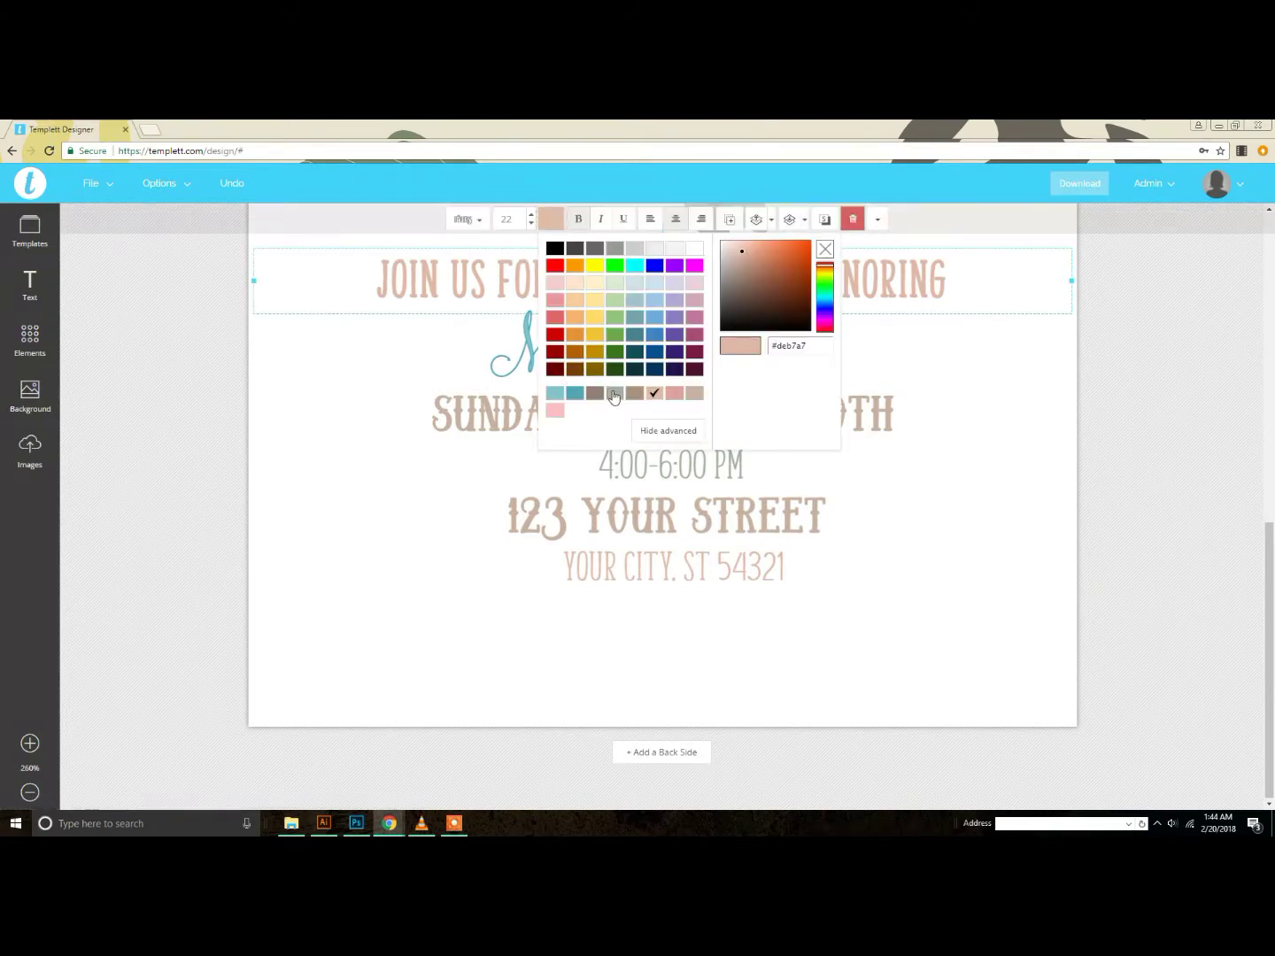
click(613, 395)
scroll(755, 407, up, 5)
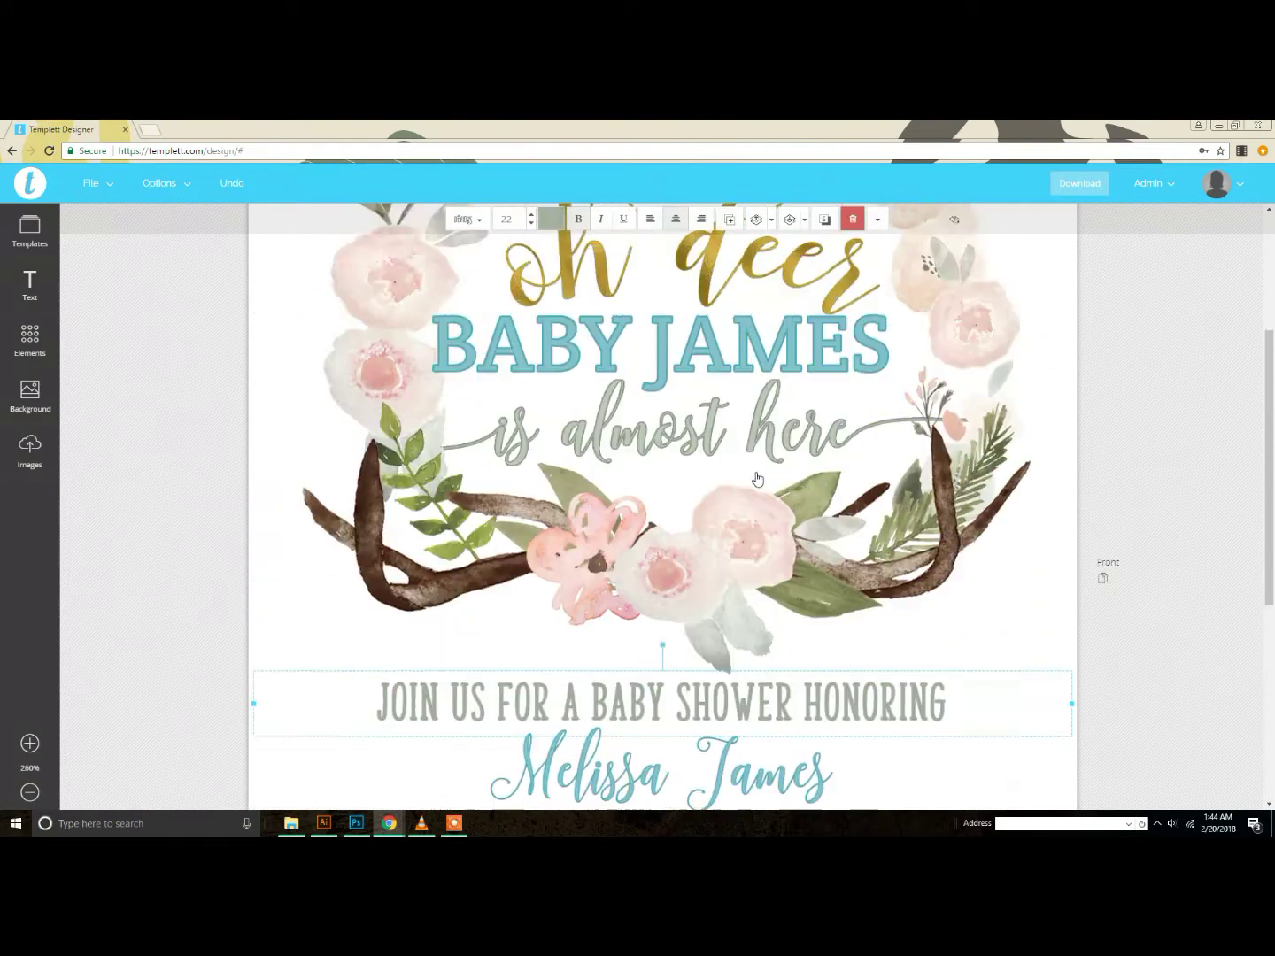
scroll(752, 478, down, 3)
scroll(752, 478, up, 3)
Step: Drag the BABY JAMES title onto the card's centre guide
click(692, 463)
mouse_move(691, 462)
mouse_down()
mouse_move(706, 459)
mouse_move(702, 471)
mouse_up()
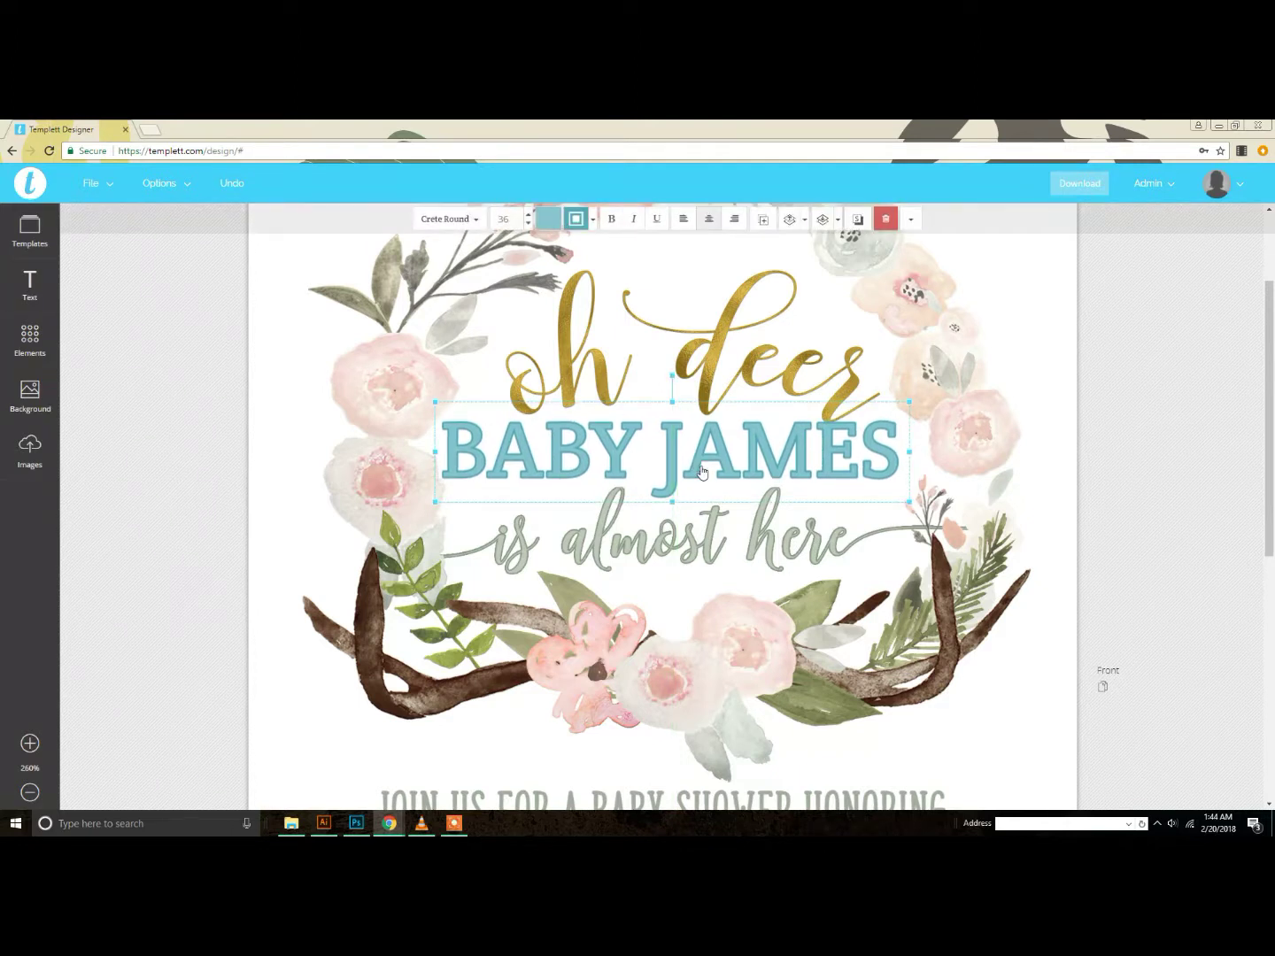
scroll(702, 472, down, 5)
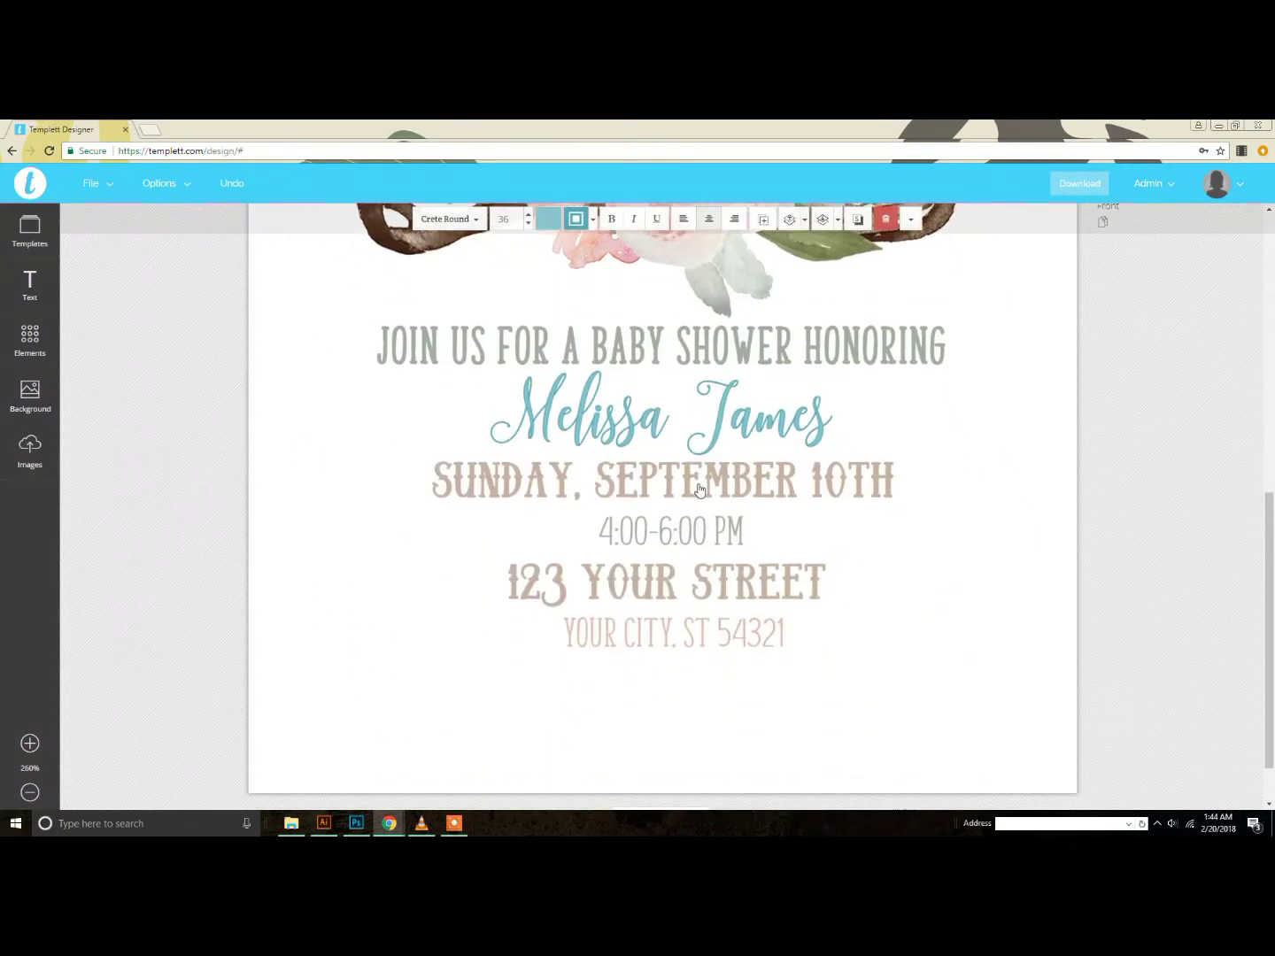
Step: Colour the YOUR CITY, ST 54321 line teal
click(691, 528)
click(674, 628)
click(556, 223)
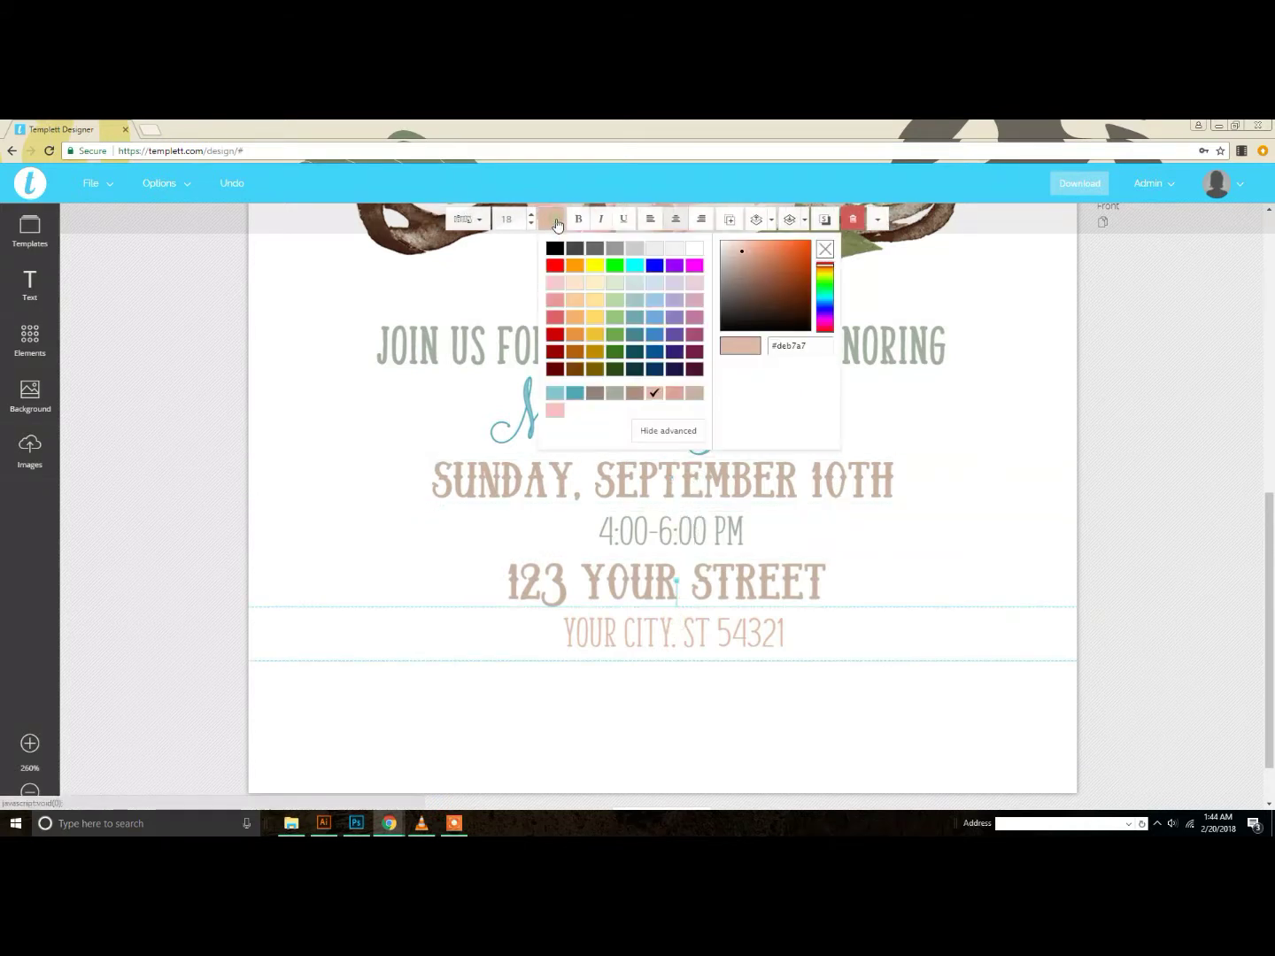
click(573, 396)
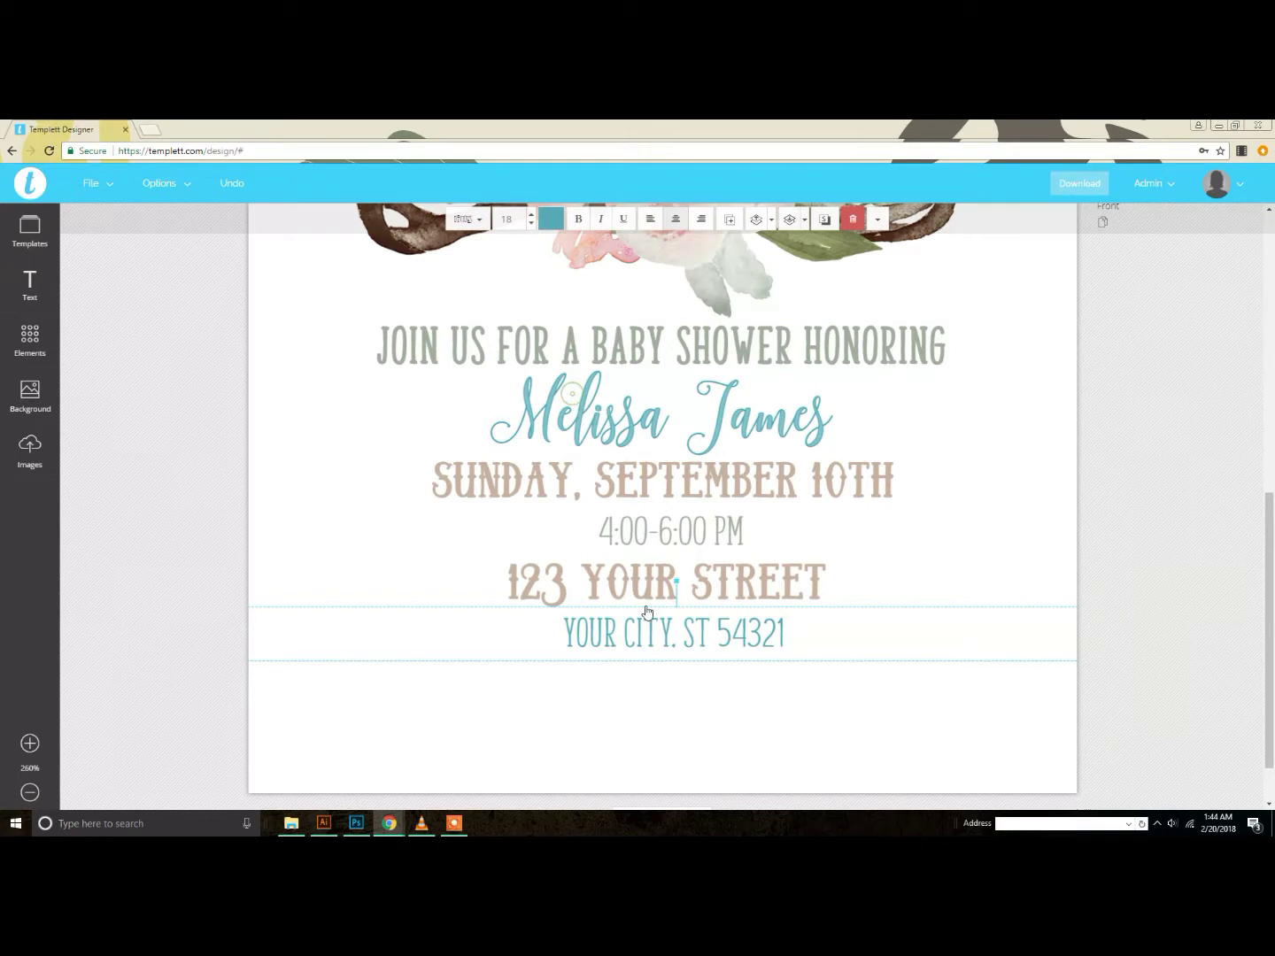
click(635, 697)
scroll(651, 708, down, 1)
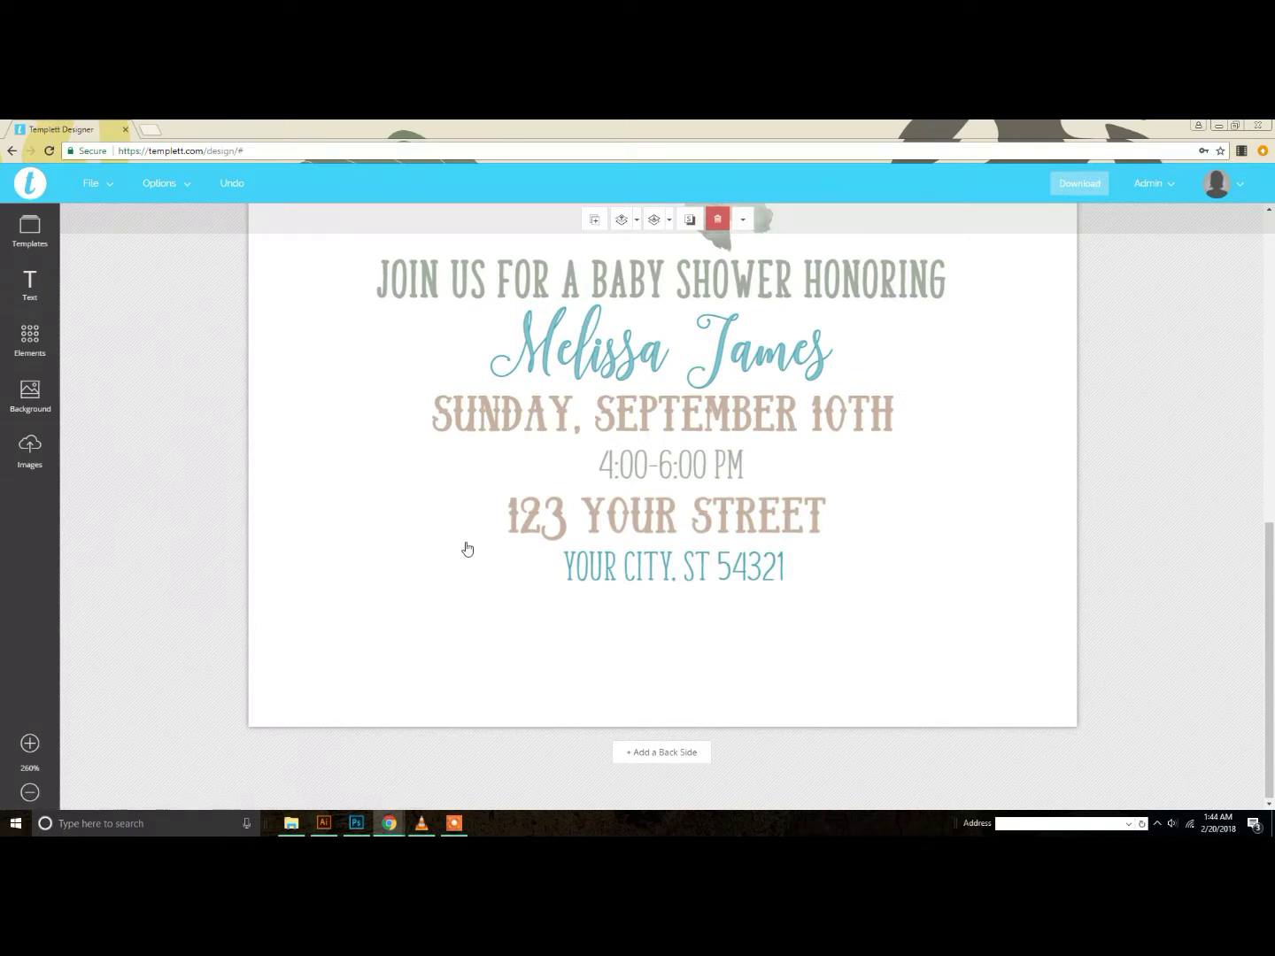
Step: Add a 'This is a text box' placeholder and centre it just below the YOUR CITY line
click(27, 301)
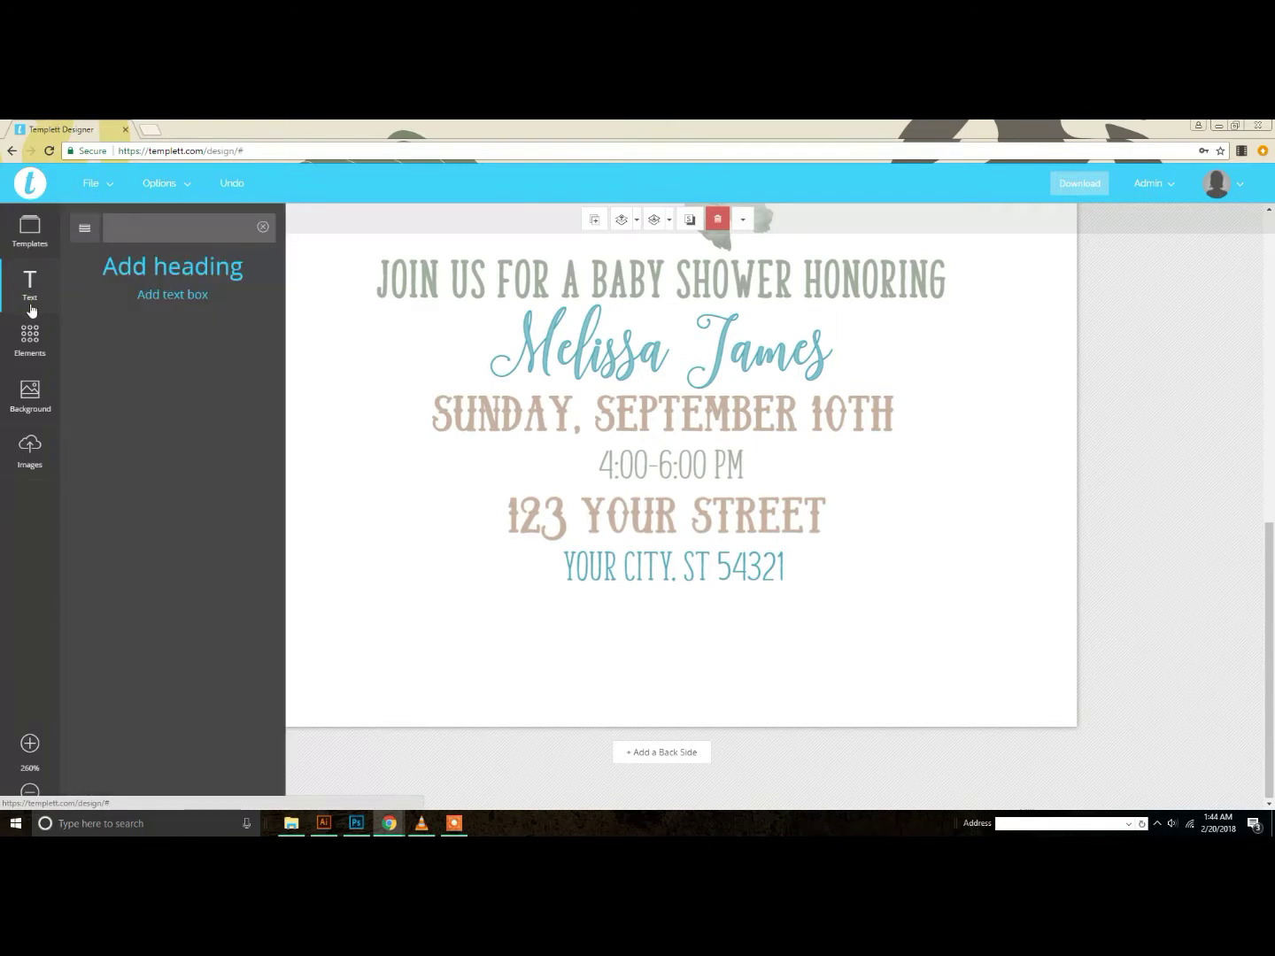
click(187, 302)
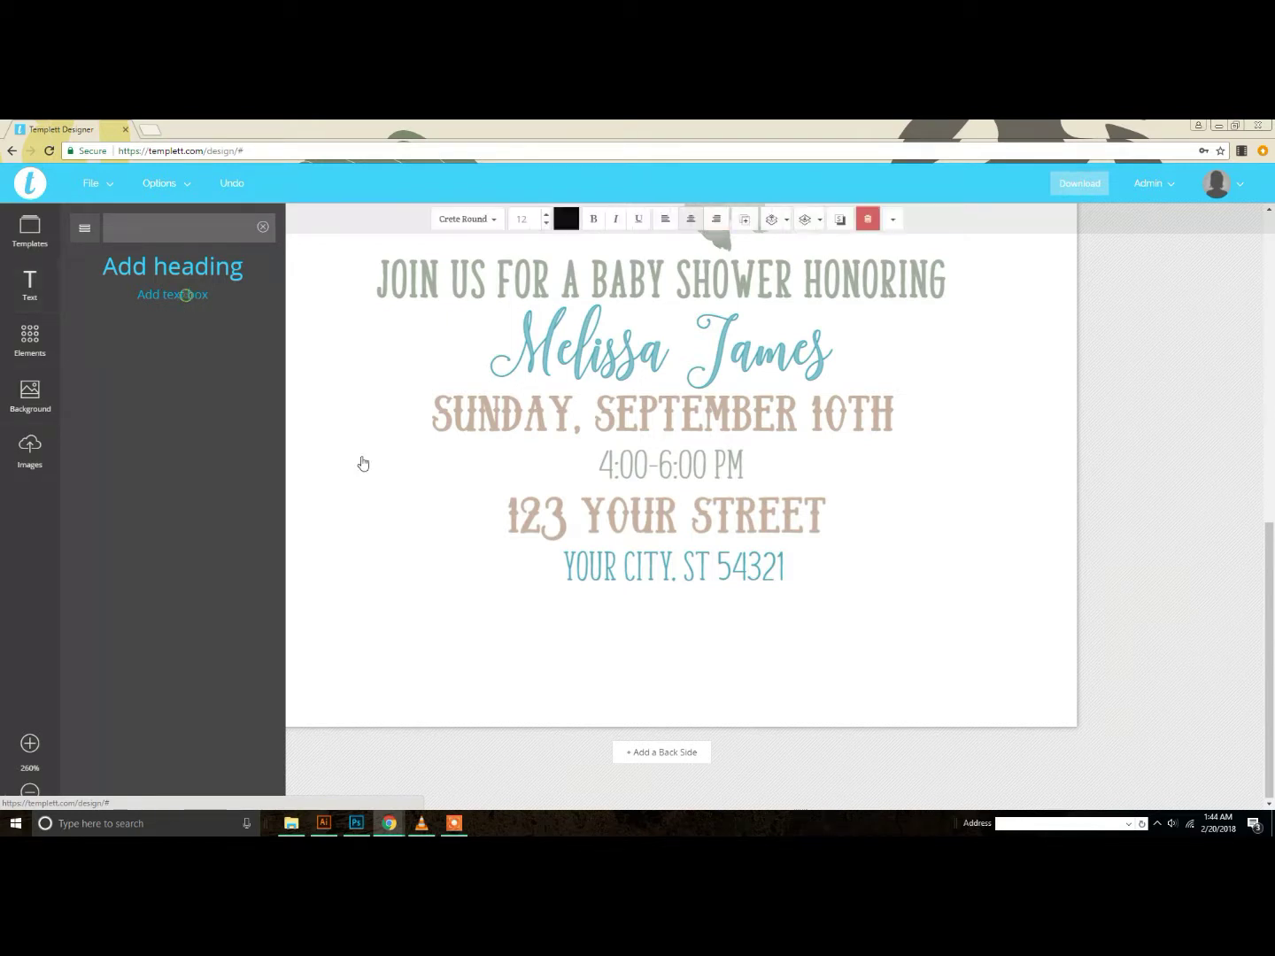
scroll(846, 464, up, 3)
scroll(841, 475, up, 1)
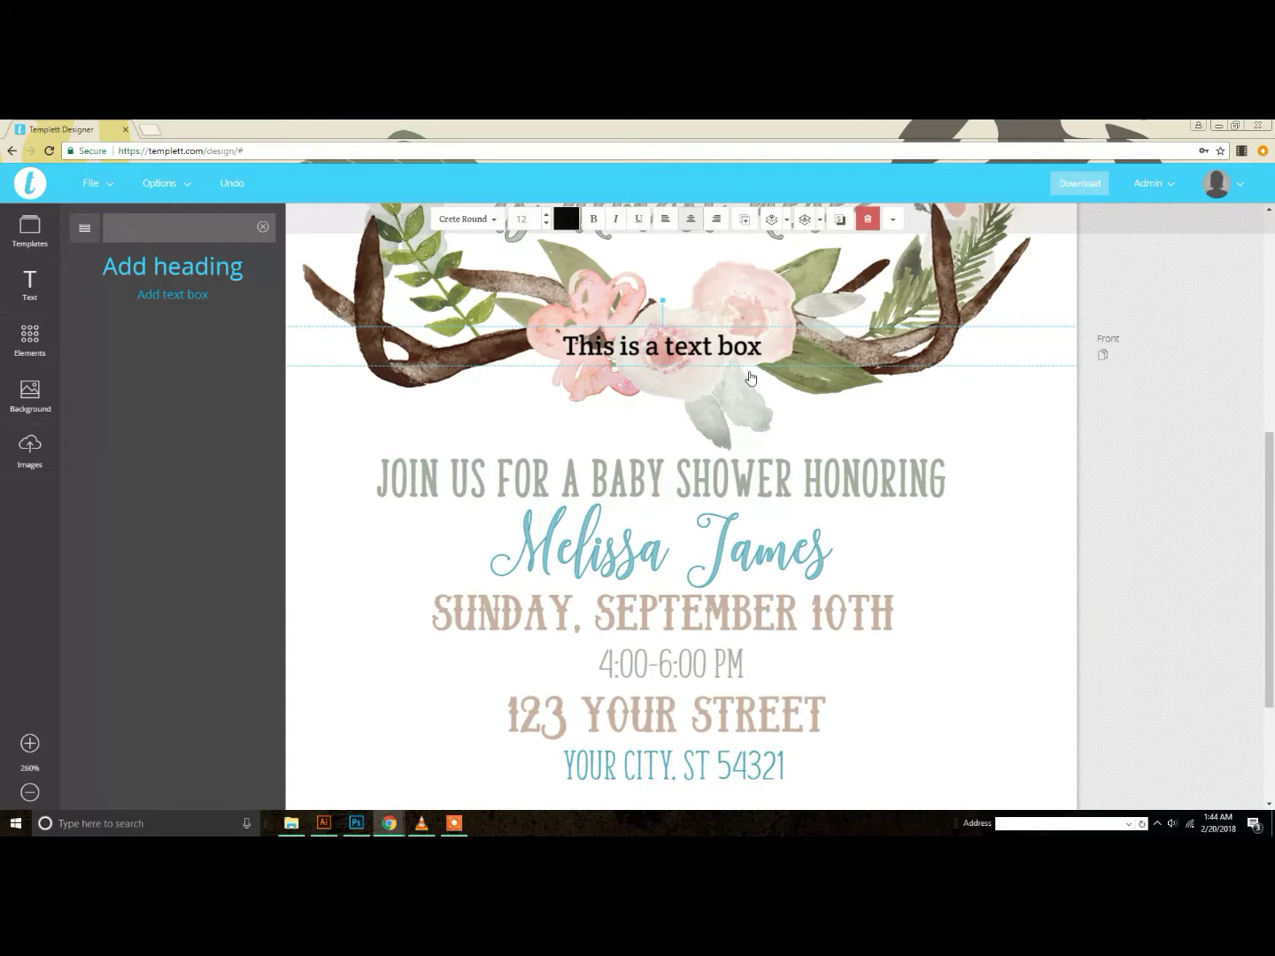
scroll(748, 319, down, 2)
scroll(748, 279, up, 2)
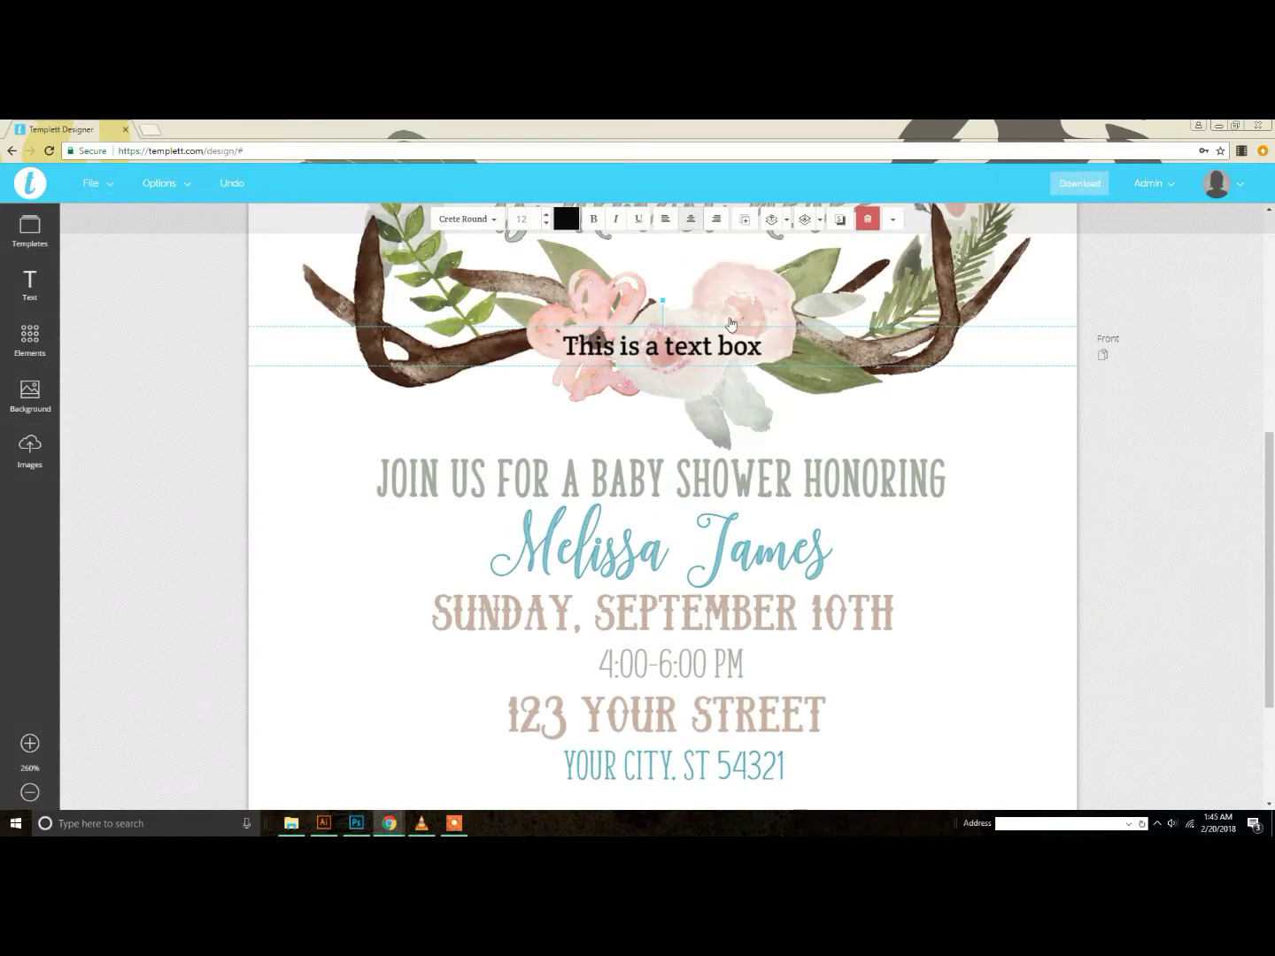
drag(726, 350, 724, 792)
scroll(731, 780, down, 3)
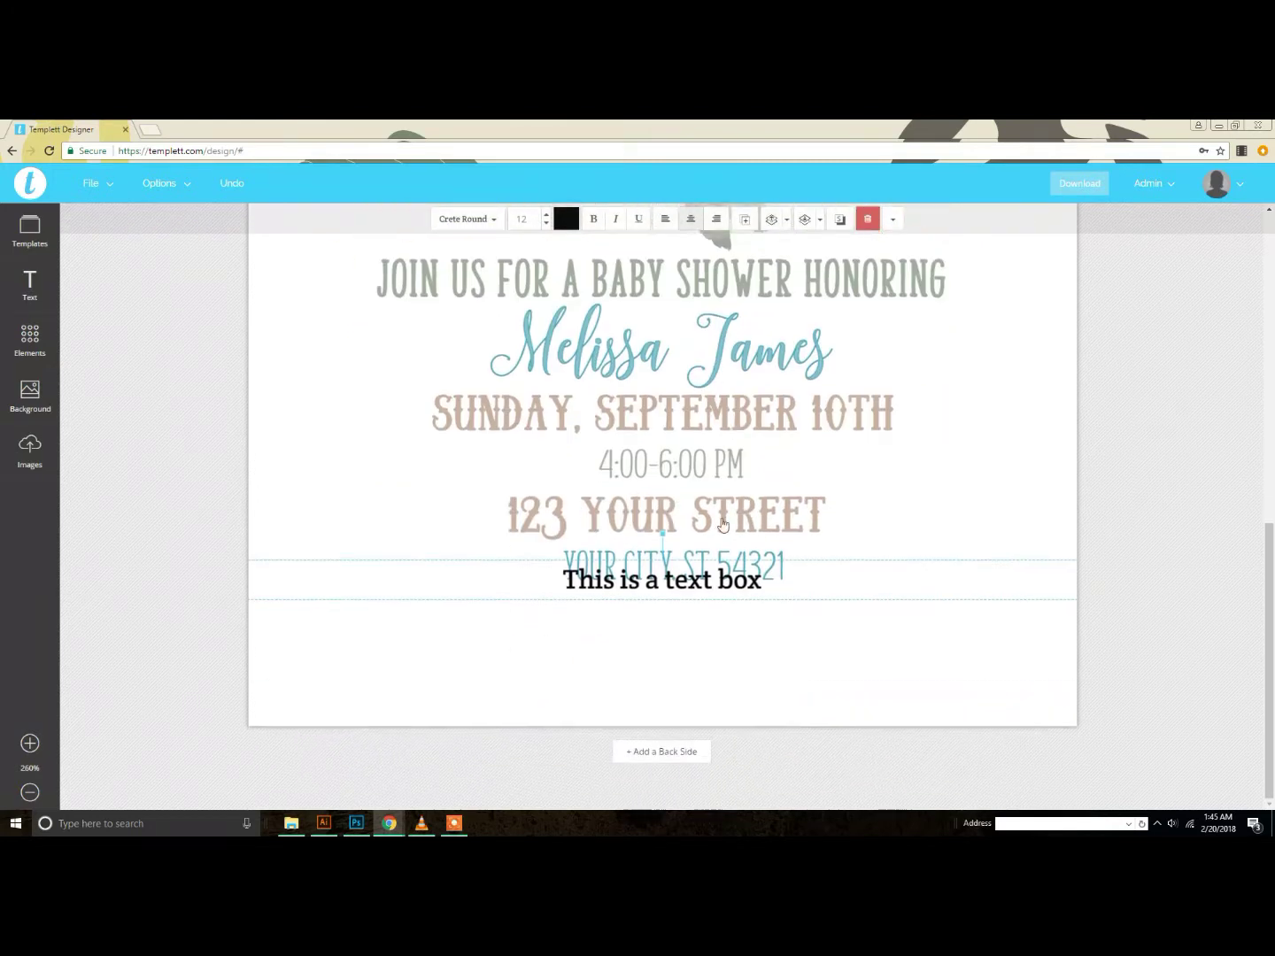
drag(713, 583, 698, 659)
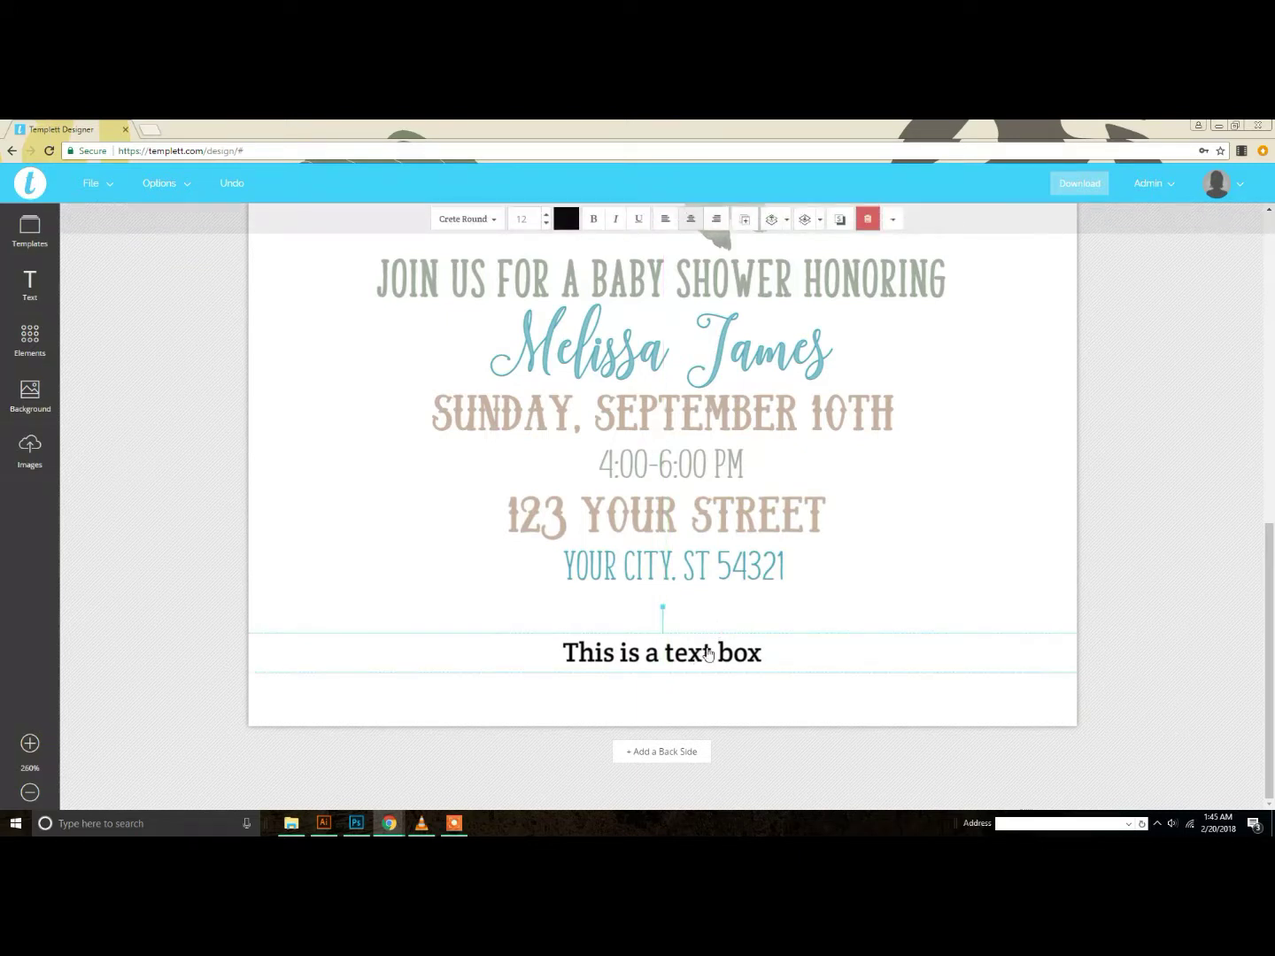
double_click(706, 653)
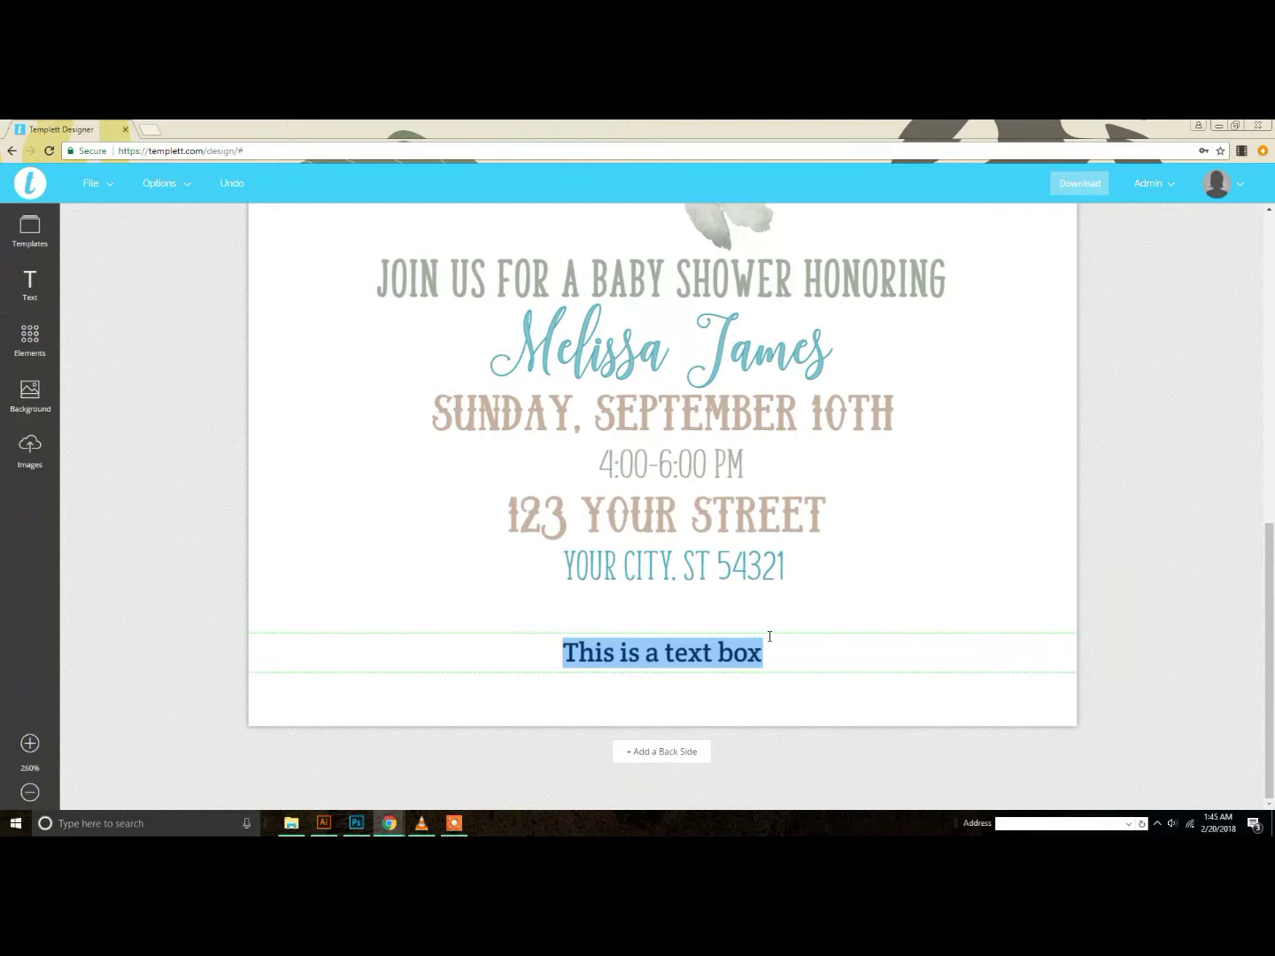
Step: Replace the placeholder with 'Please no presents!' and colour the line a greyish taupe
text(Plea)
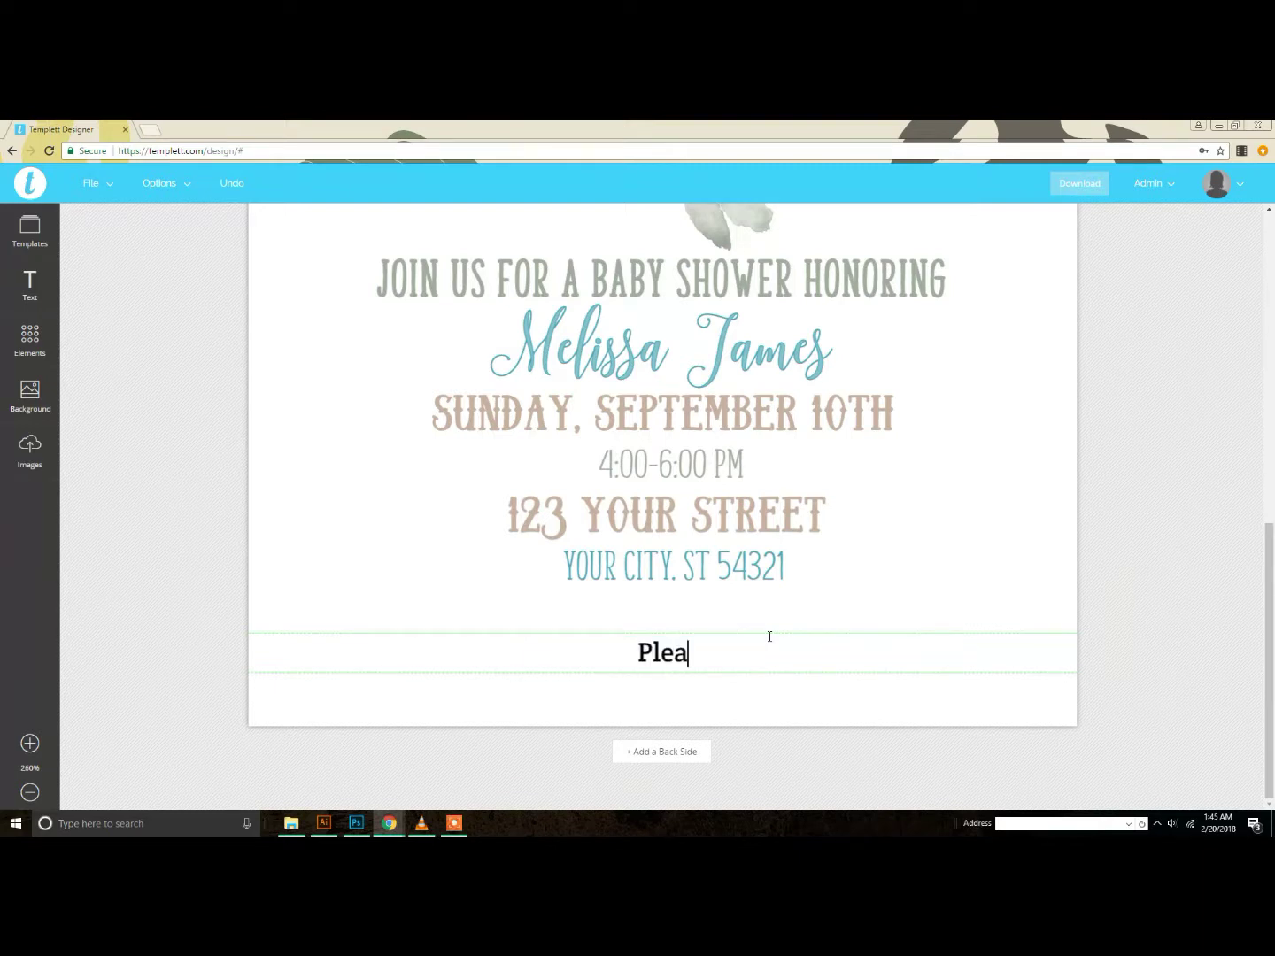
text(se no presents!)
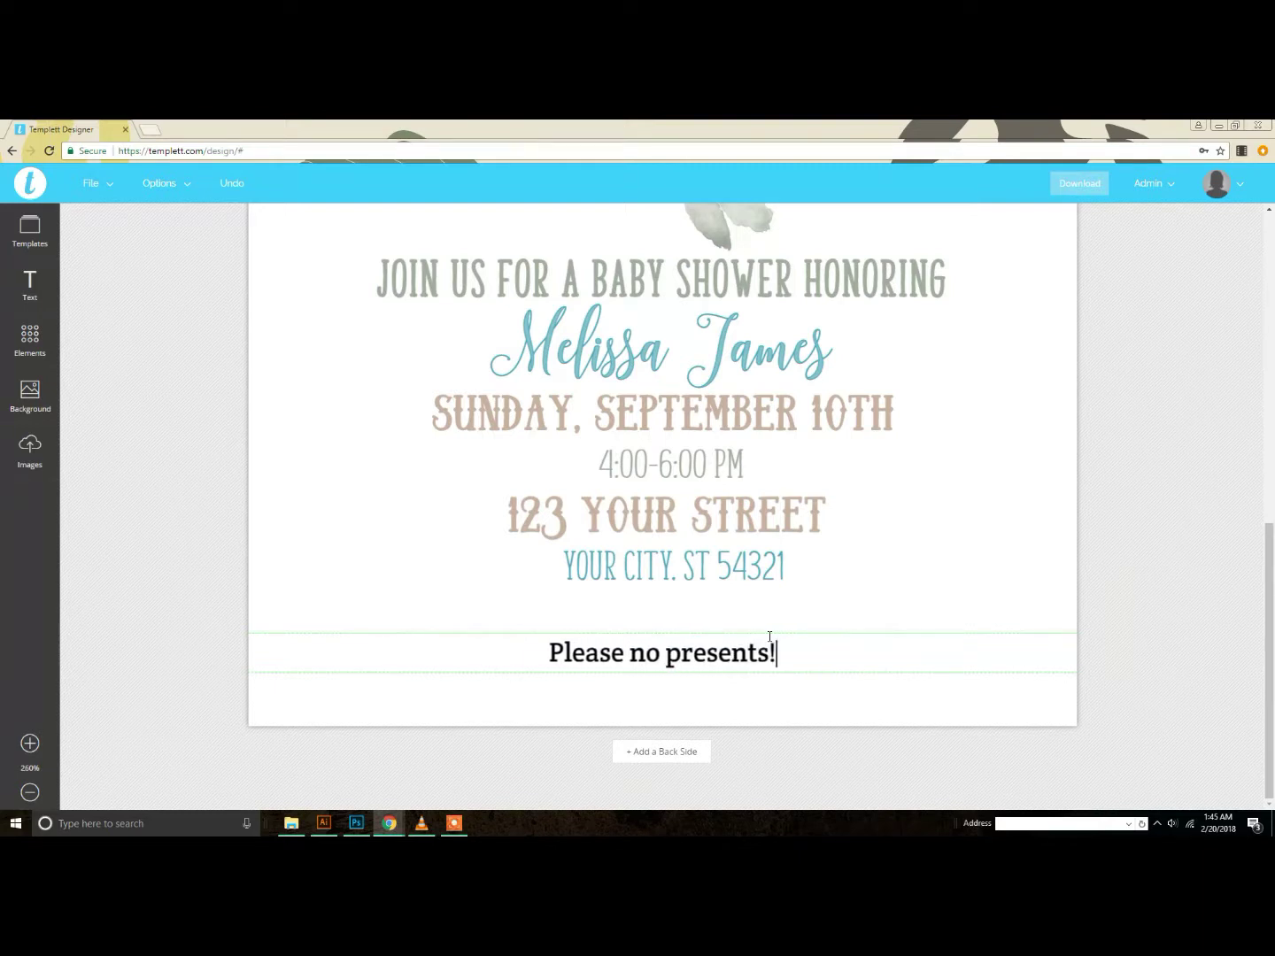
drag(779, 646, 461, 637)
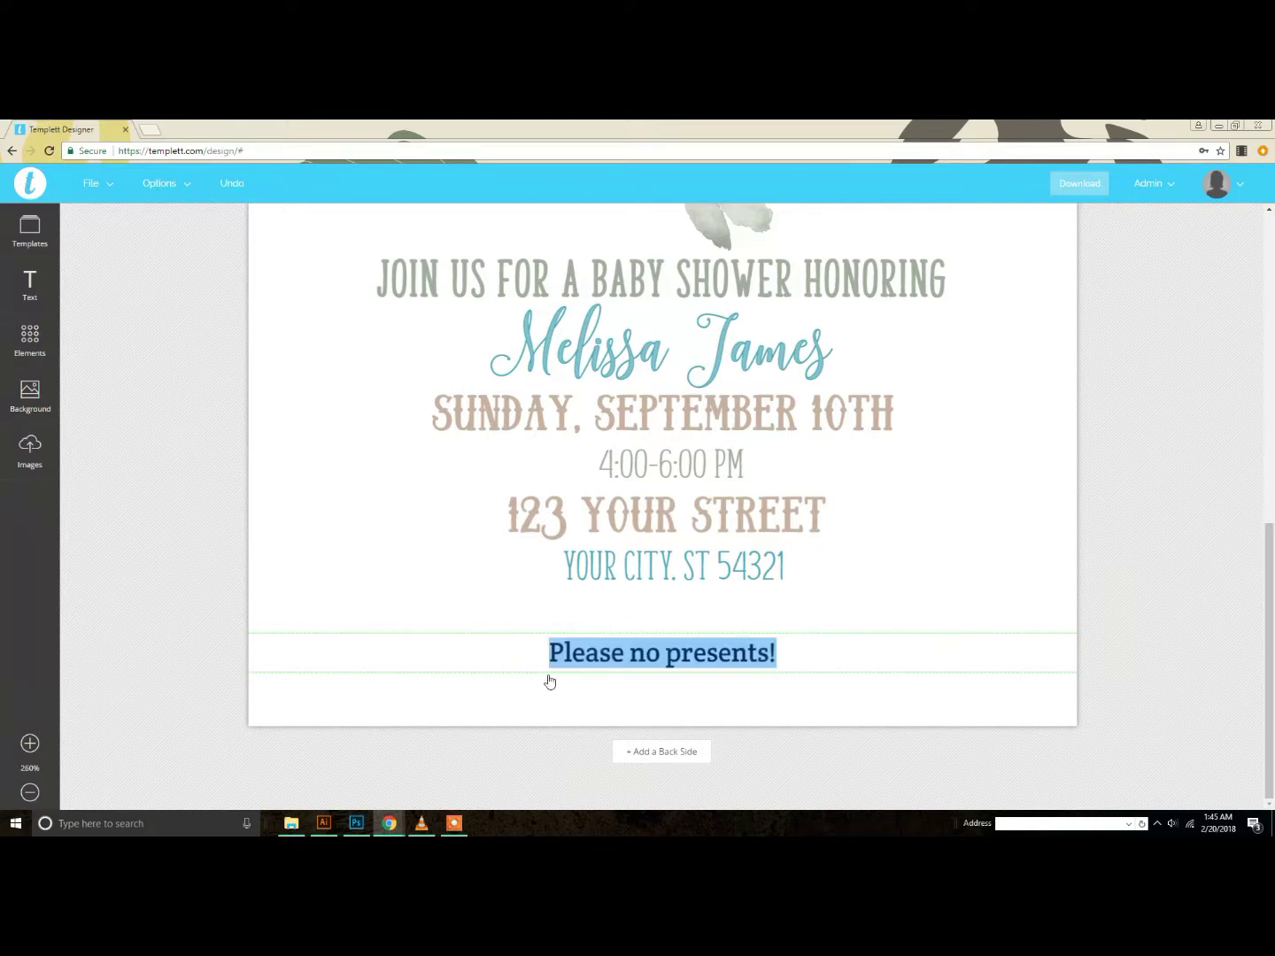
click(453, 634)
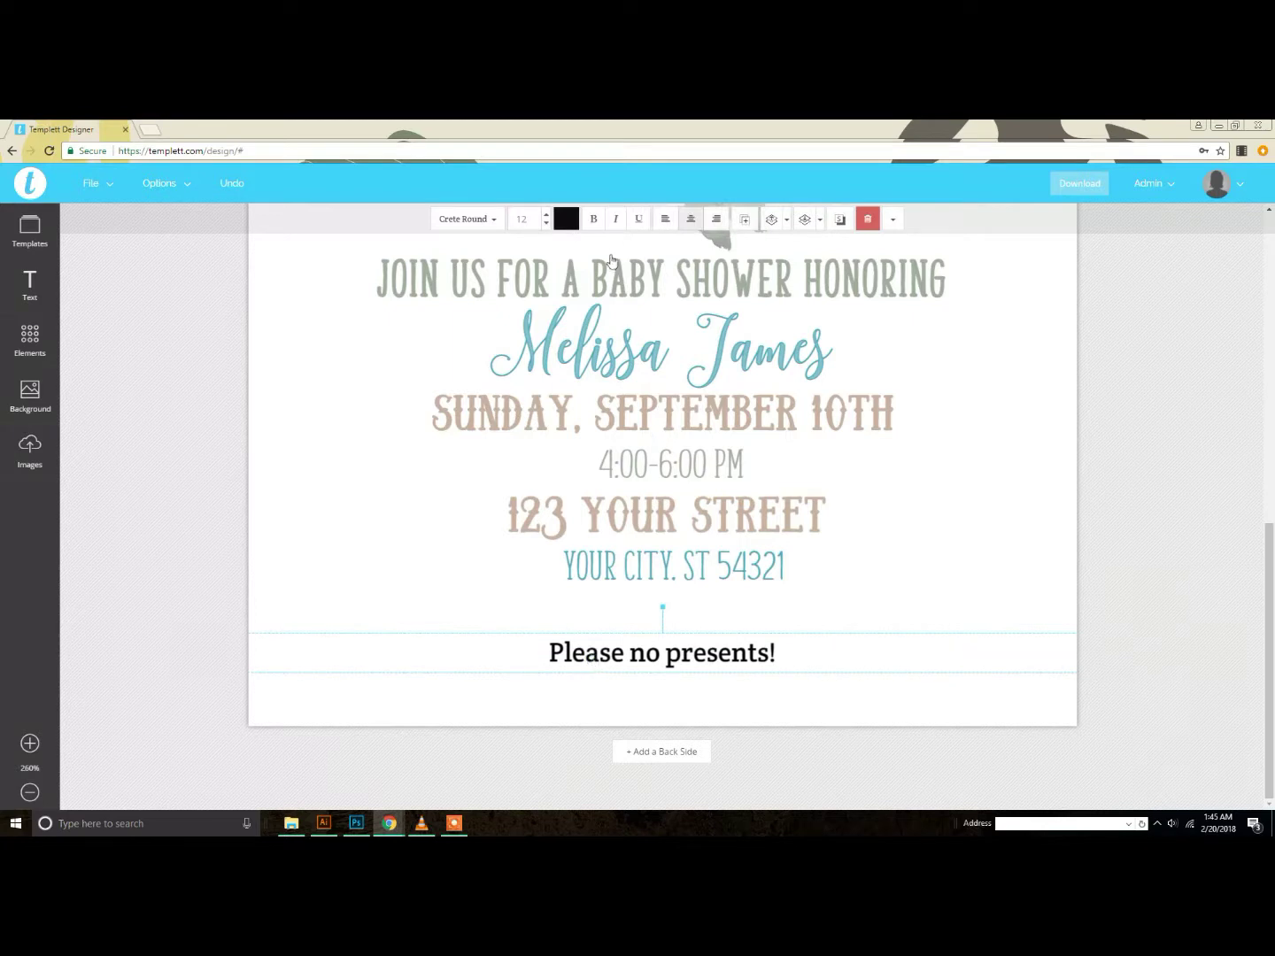
click(566, 223)
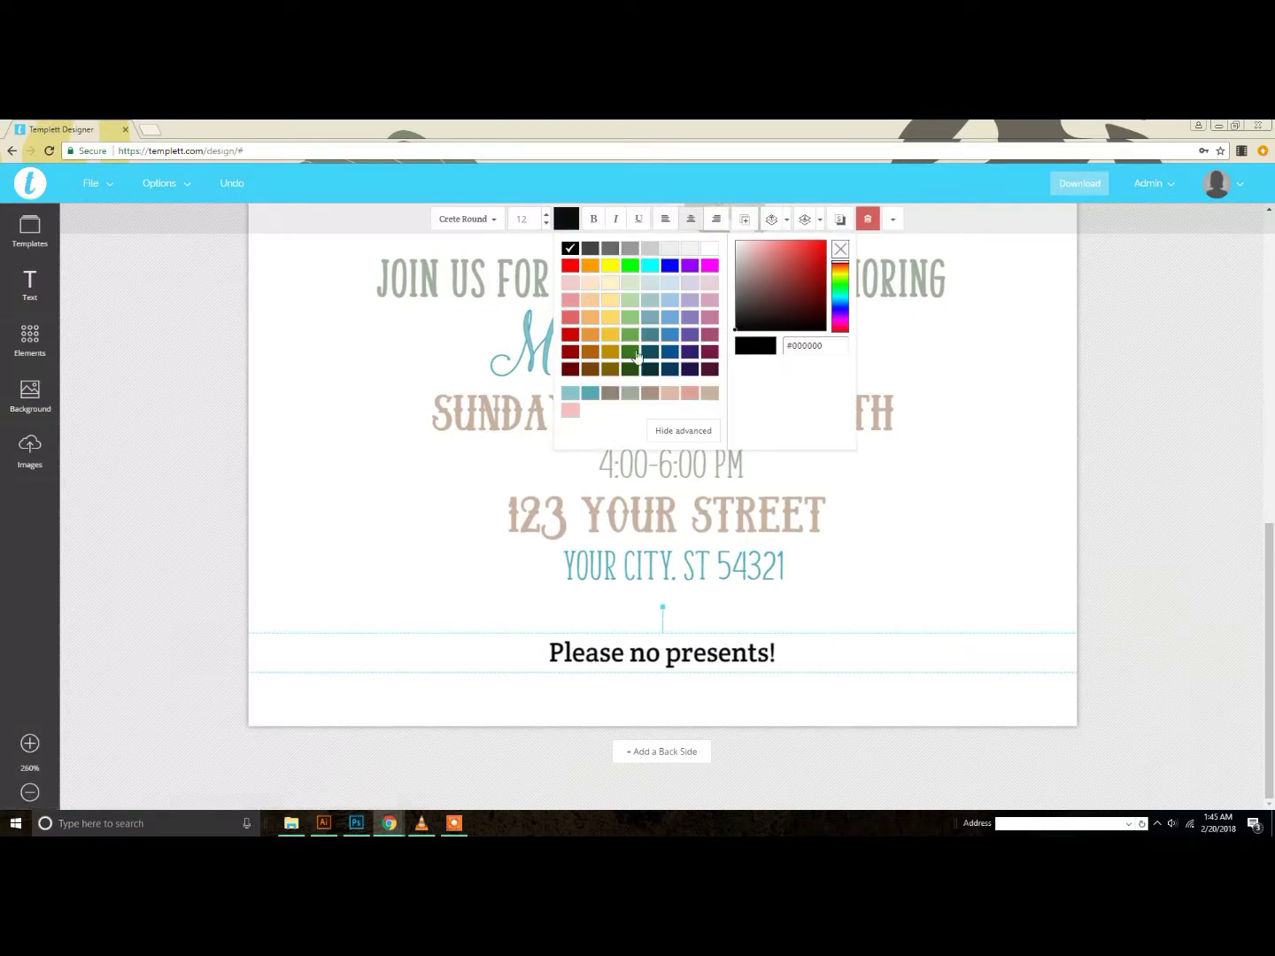
click(610, 392)
click(684, 659)
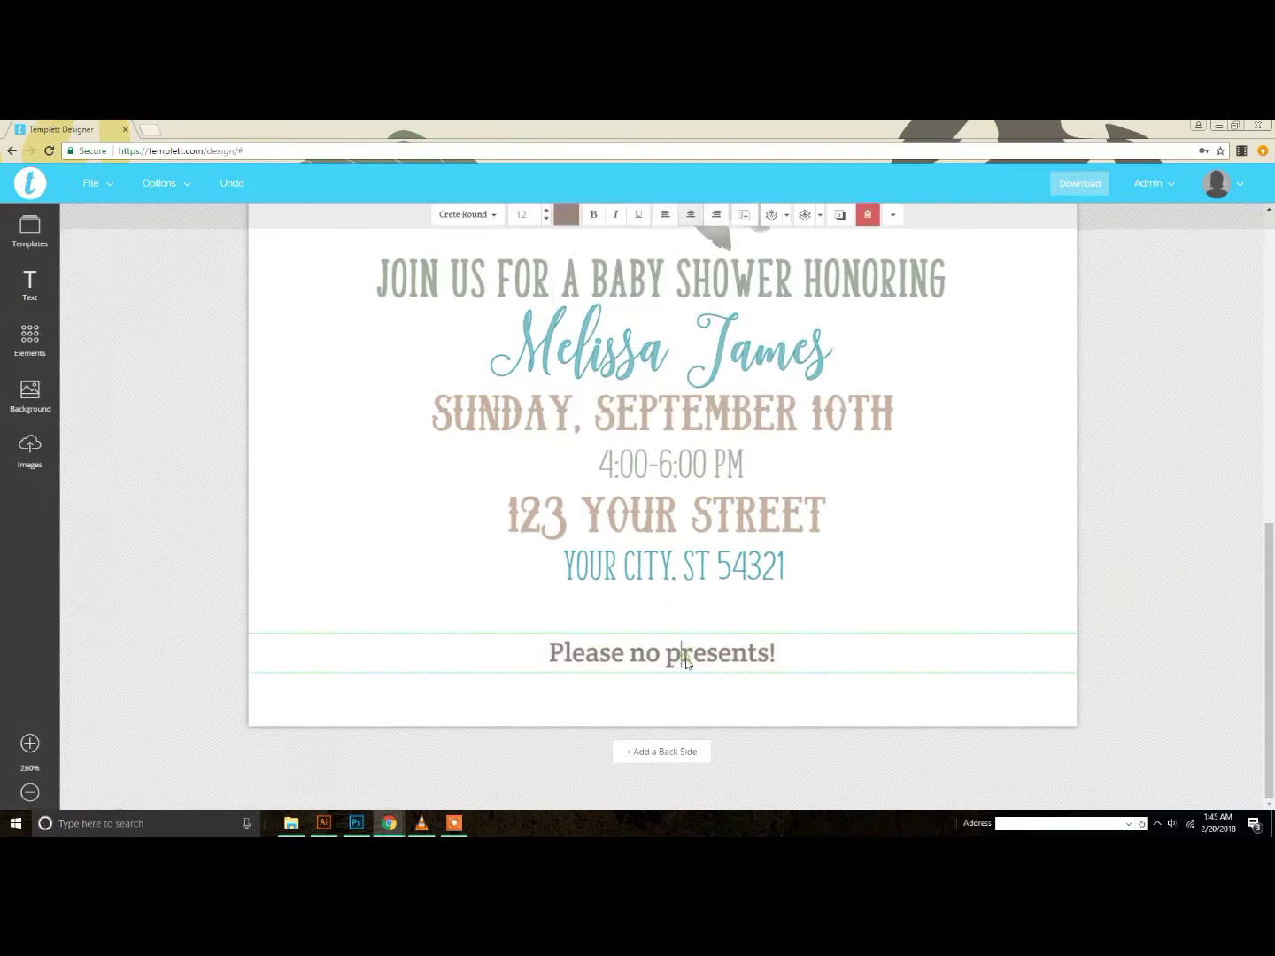
click(786, 635)
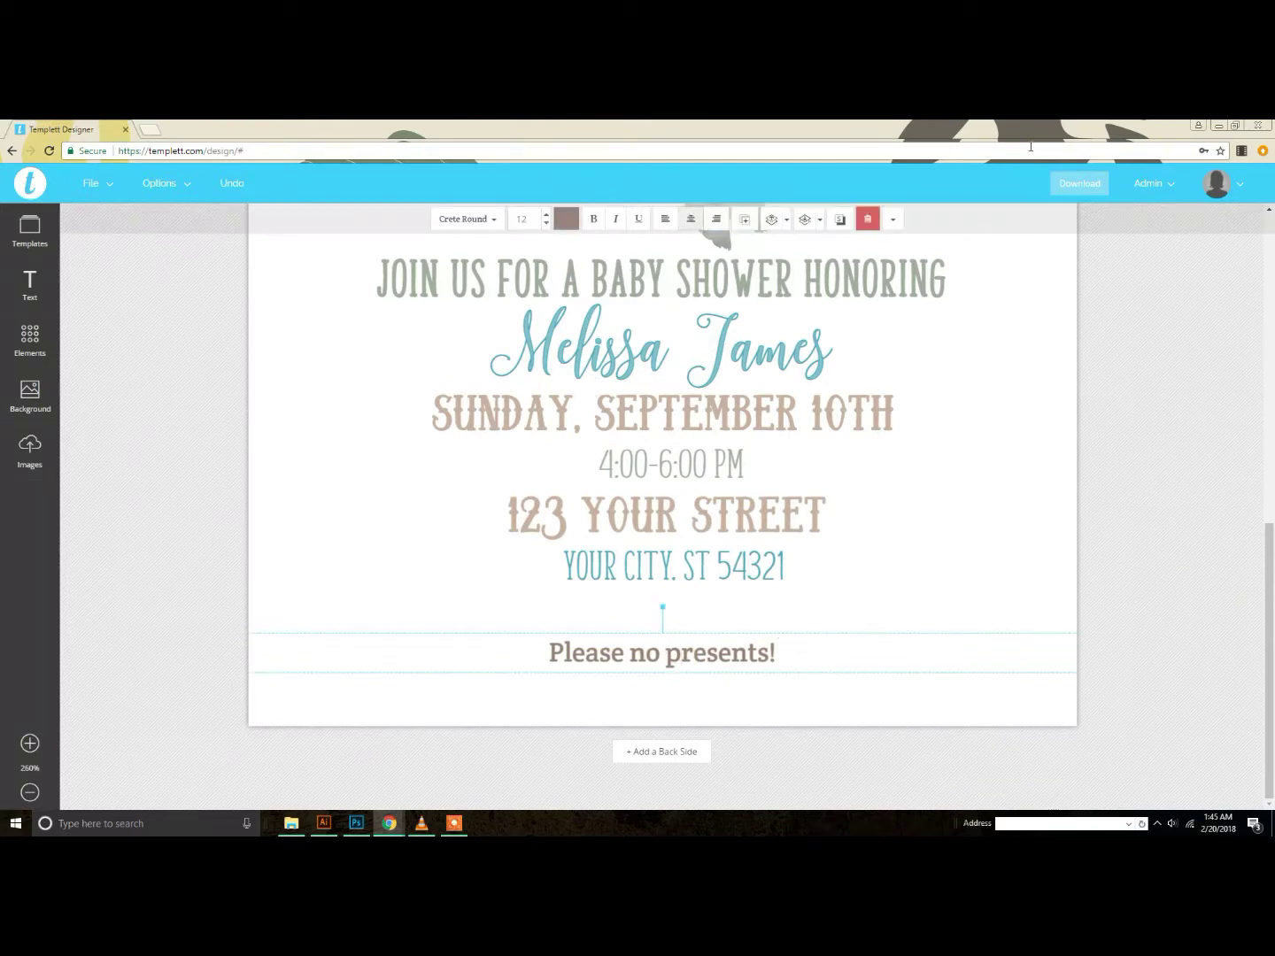
Step: Make 'Please no presents!' bold and change its font from Crete Round to Charming
click(594, 219)
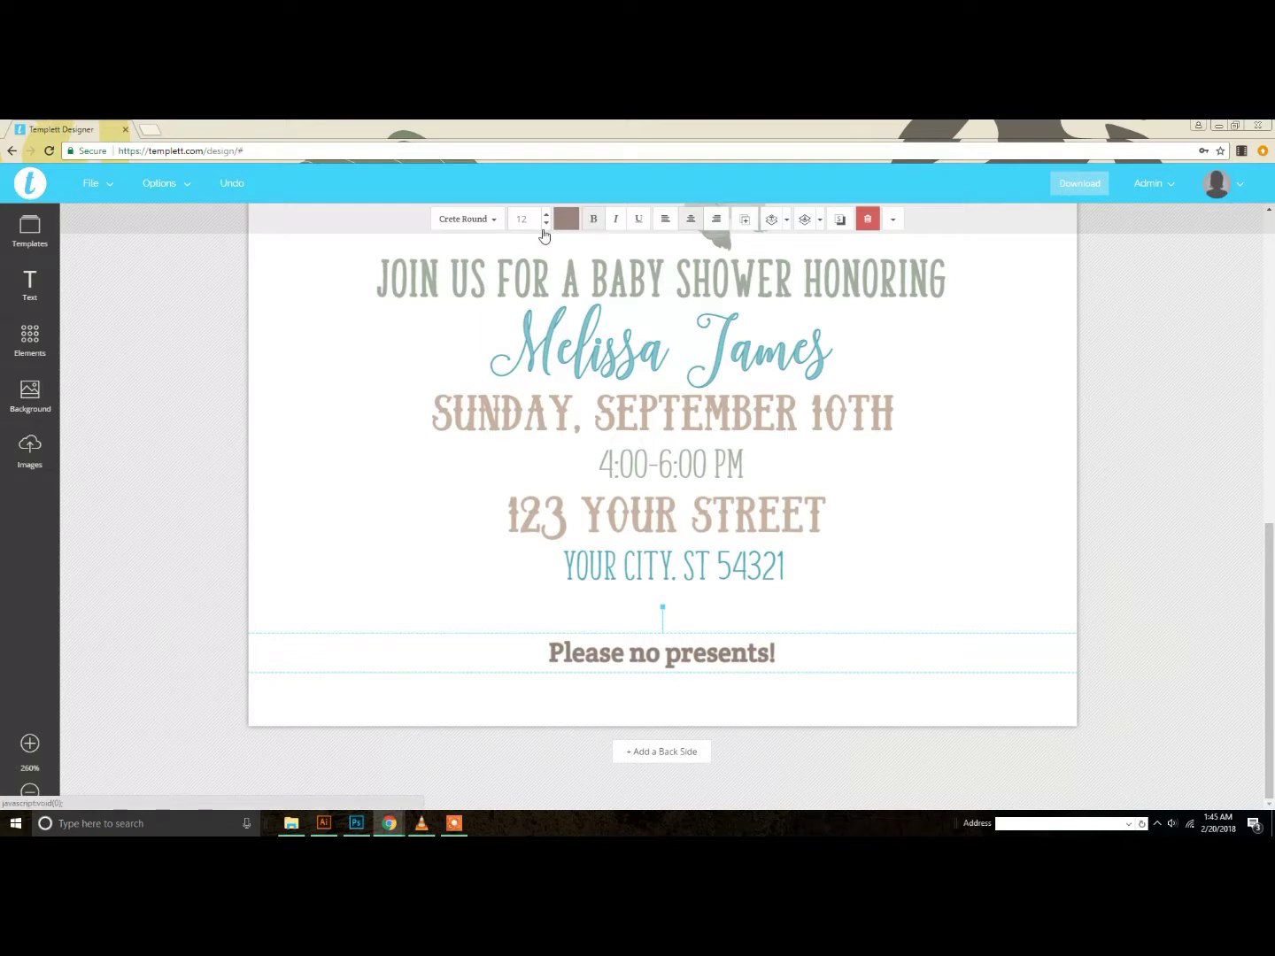
click(494, 220)
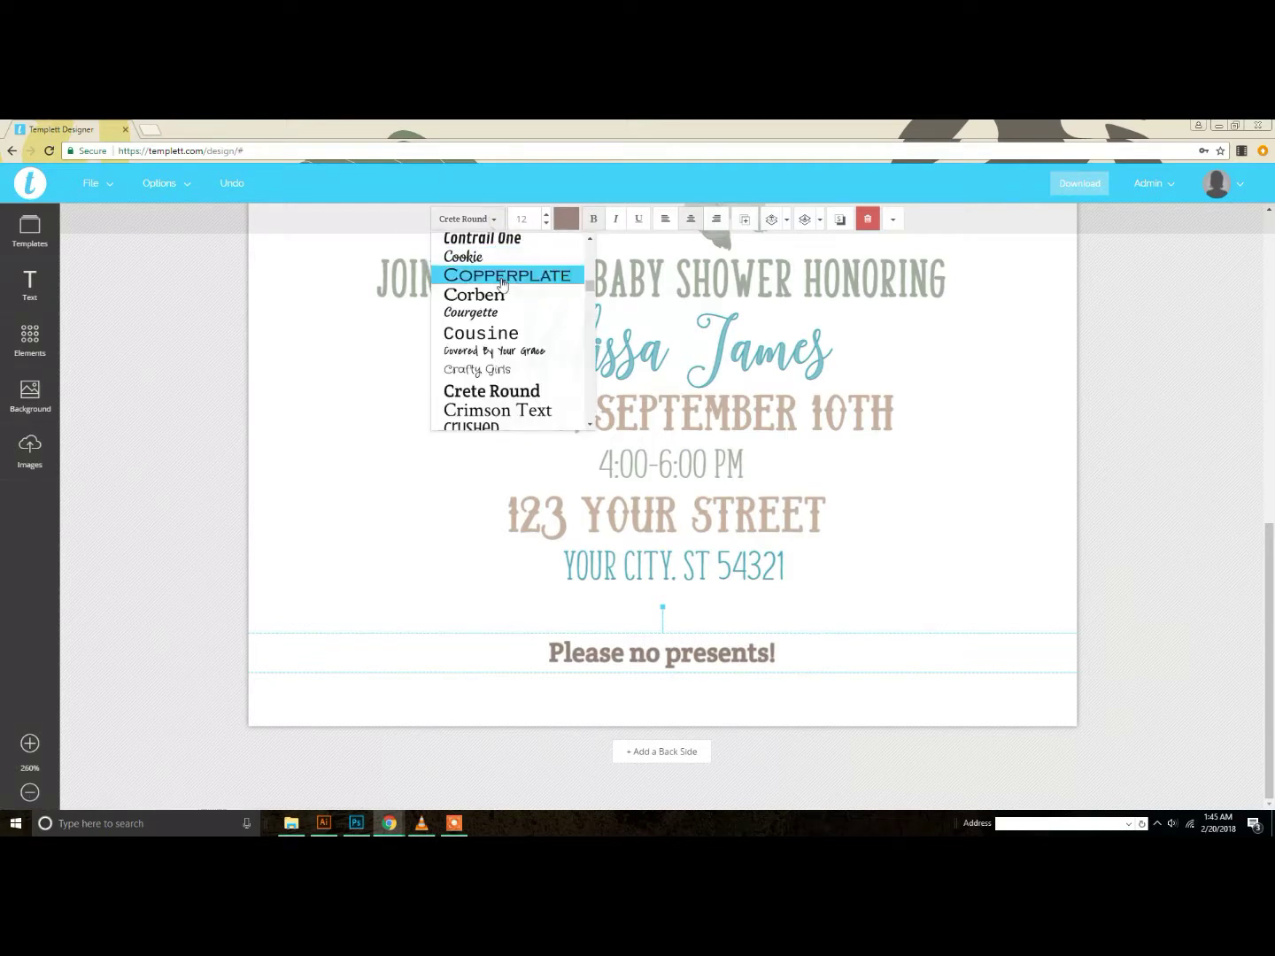
click(506, 391)
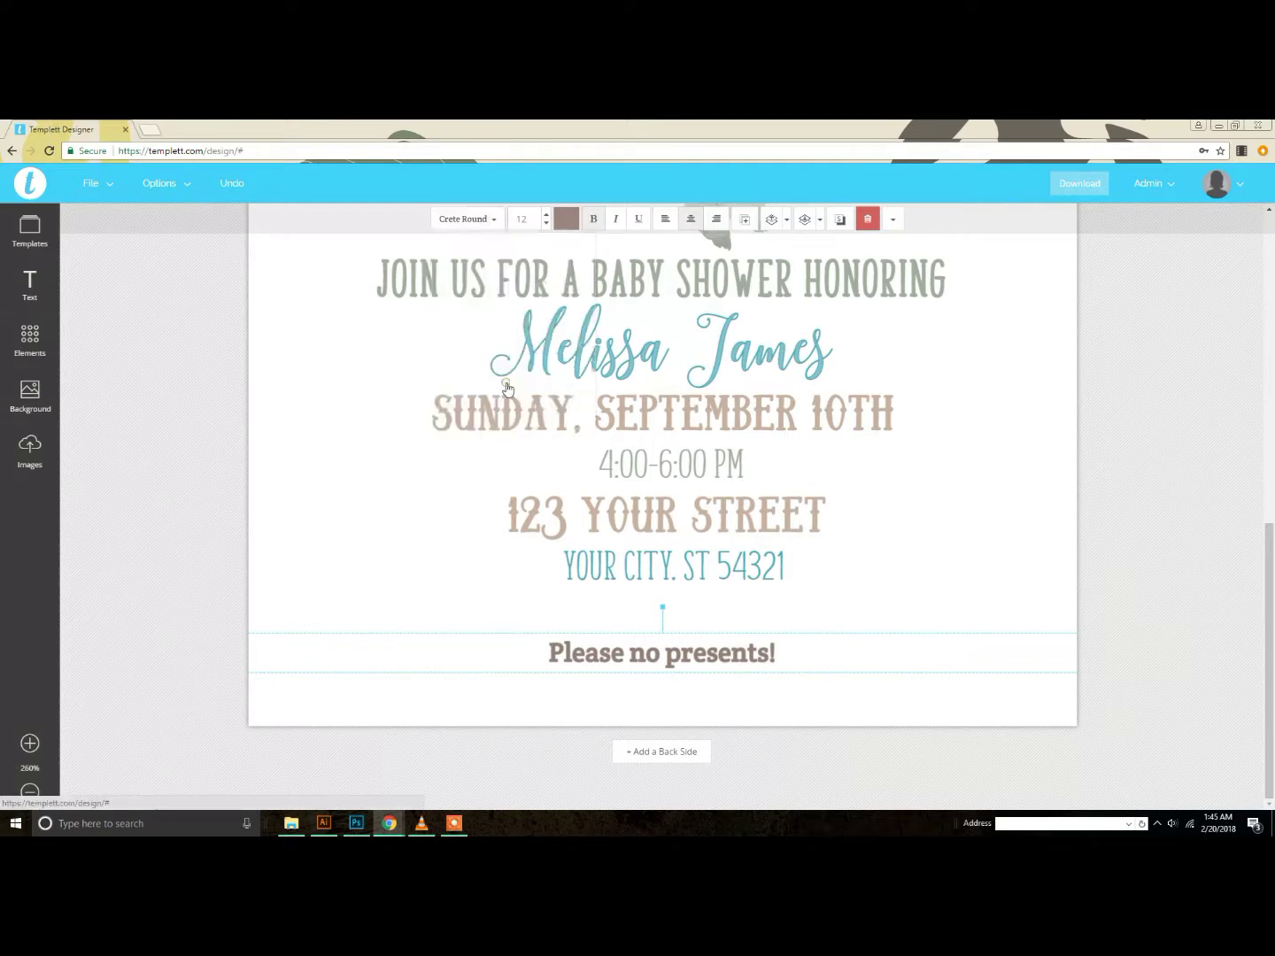
click(499, 229)
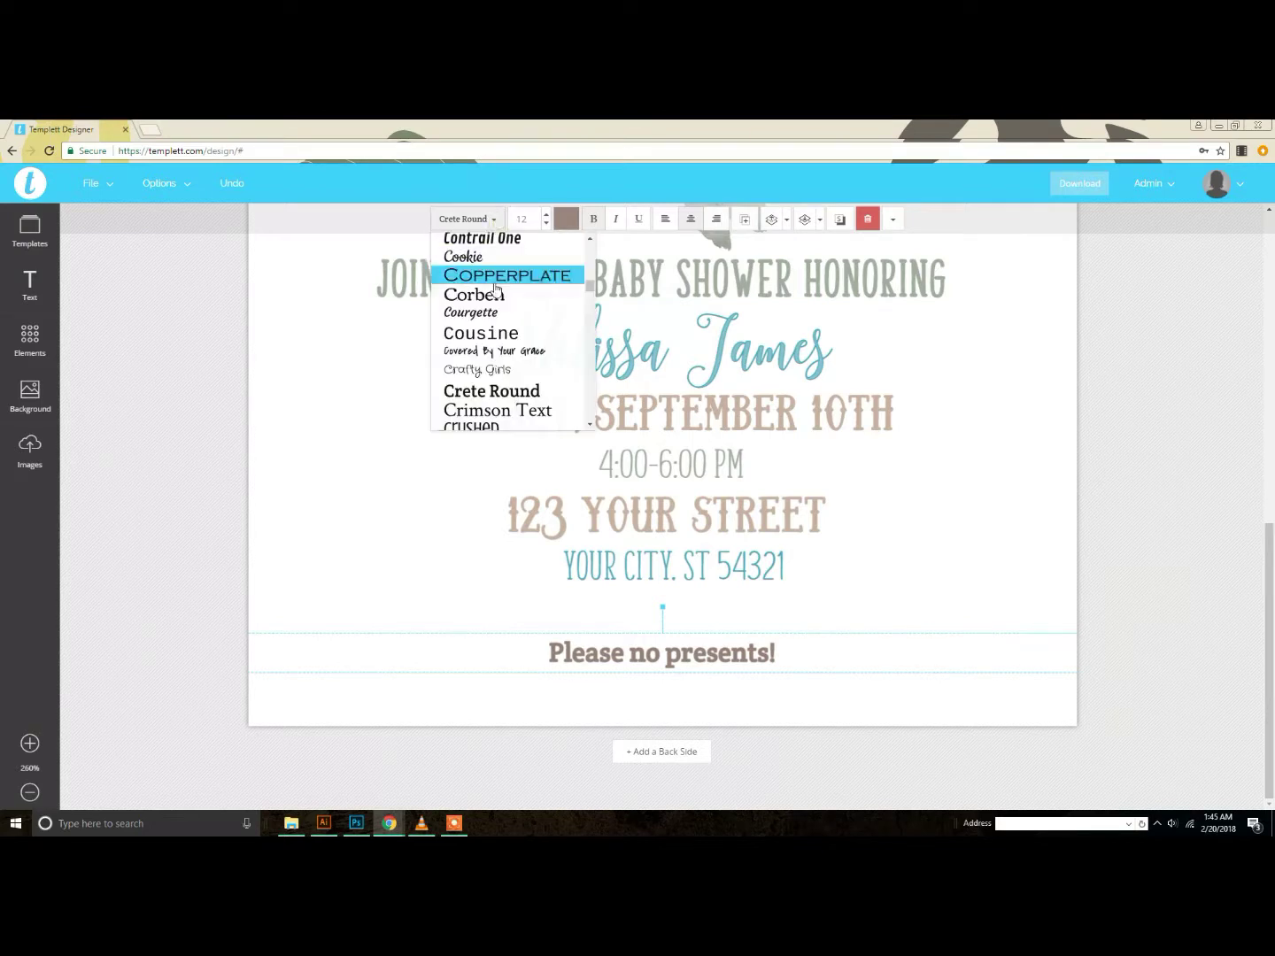
scroll(527, 352, up, 3)
scroll(540, 372, up, 2)
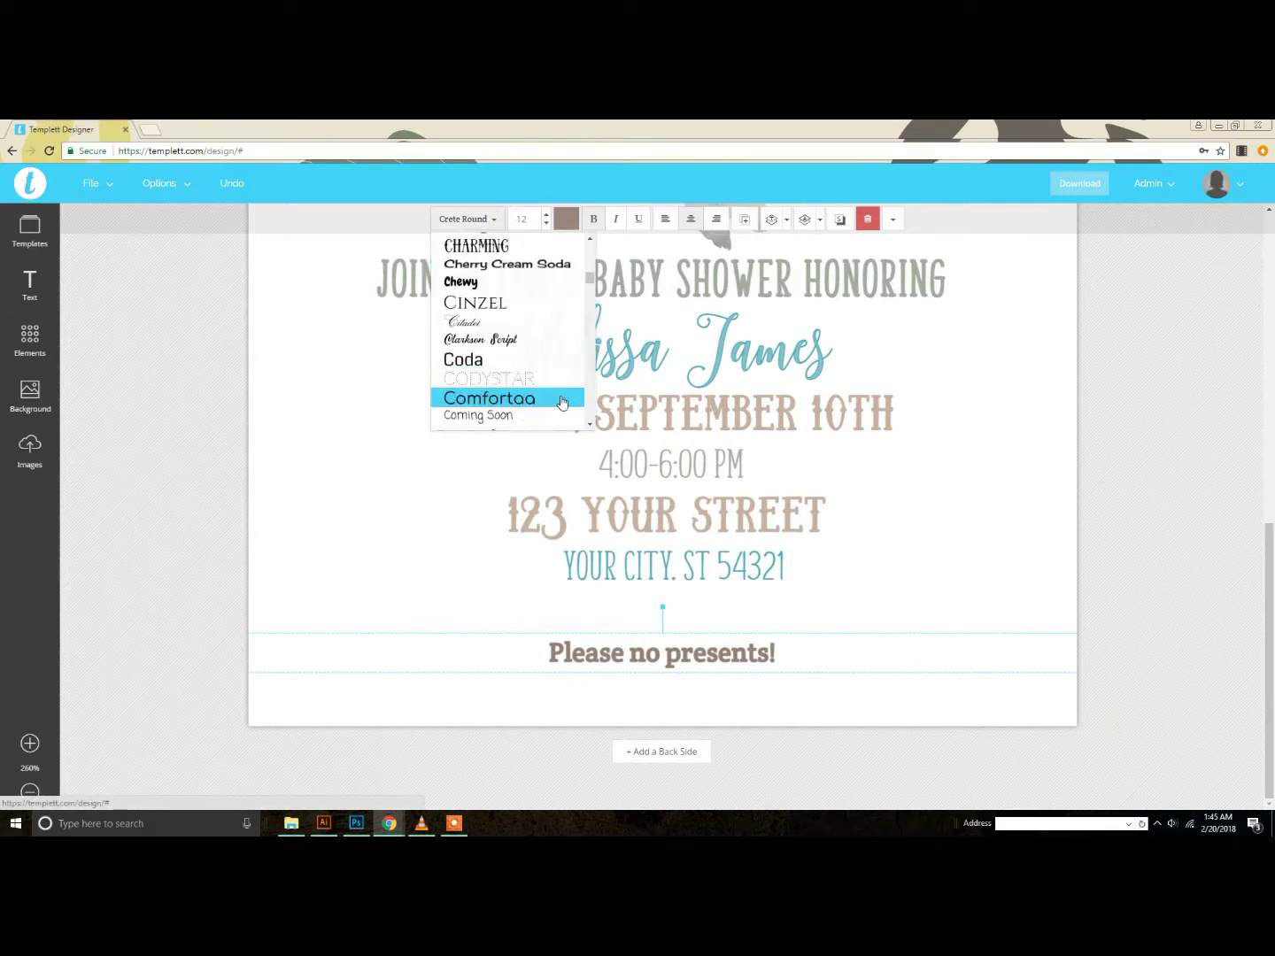
scroll(555, 359, up, 2)
click(543, 320)
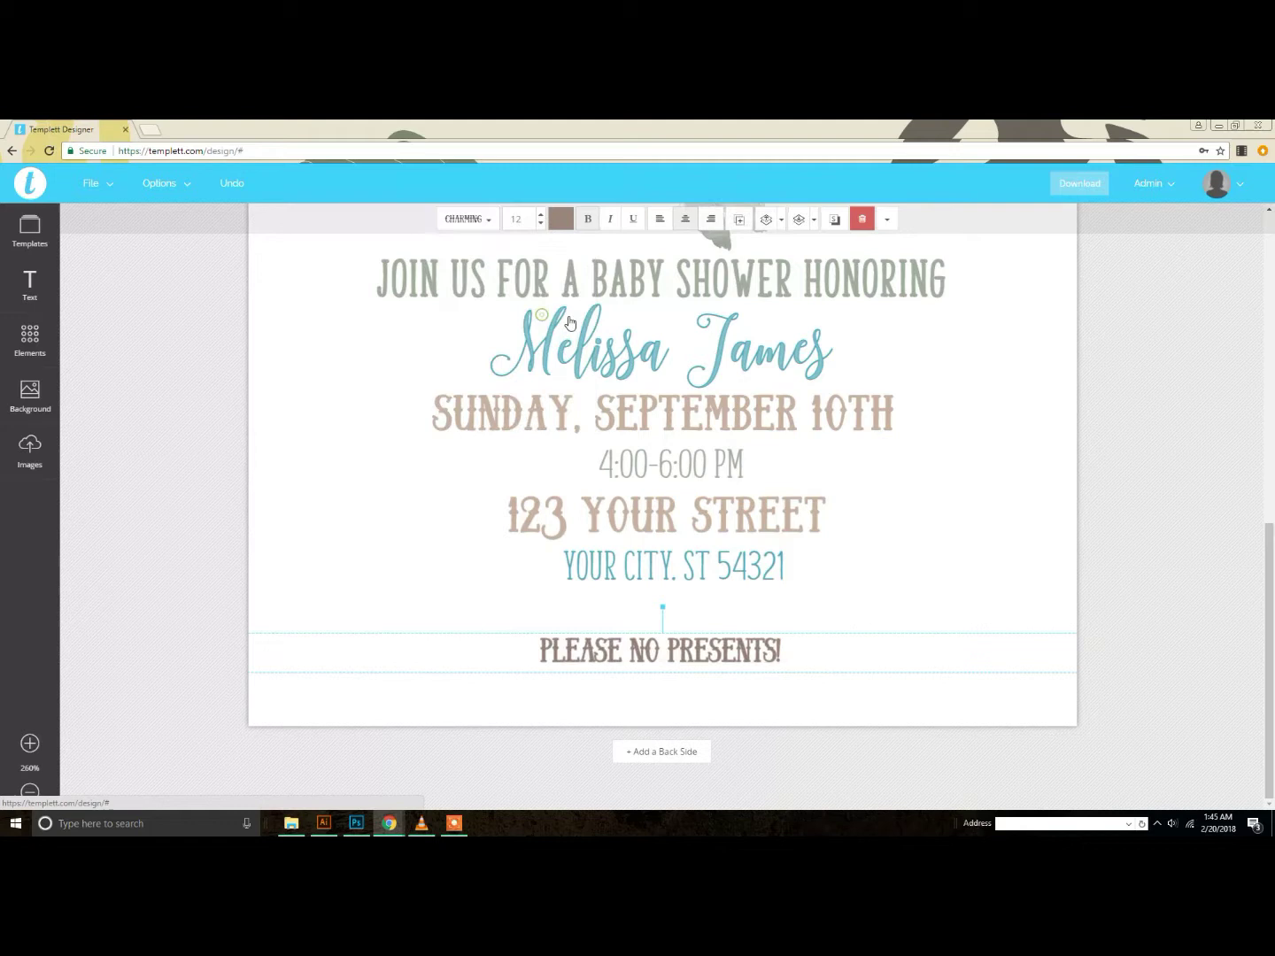
drag(512, 649, 808, 640)
click(815, 643)
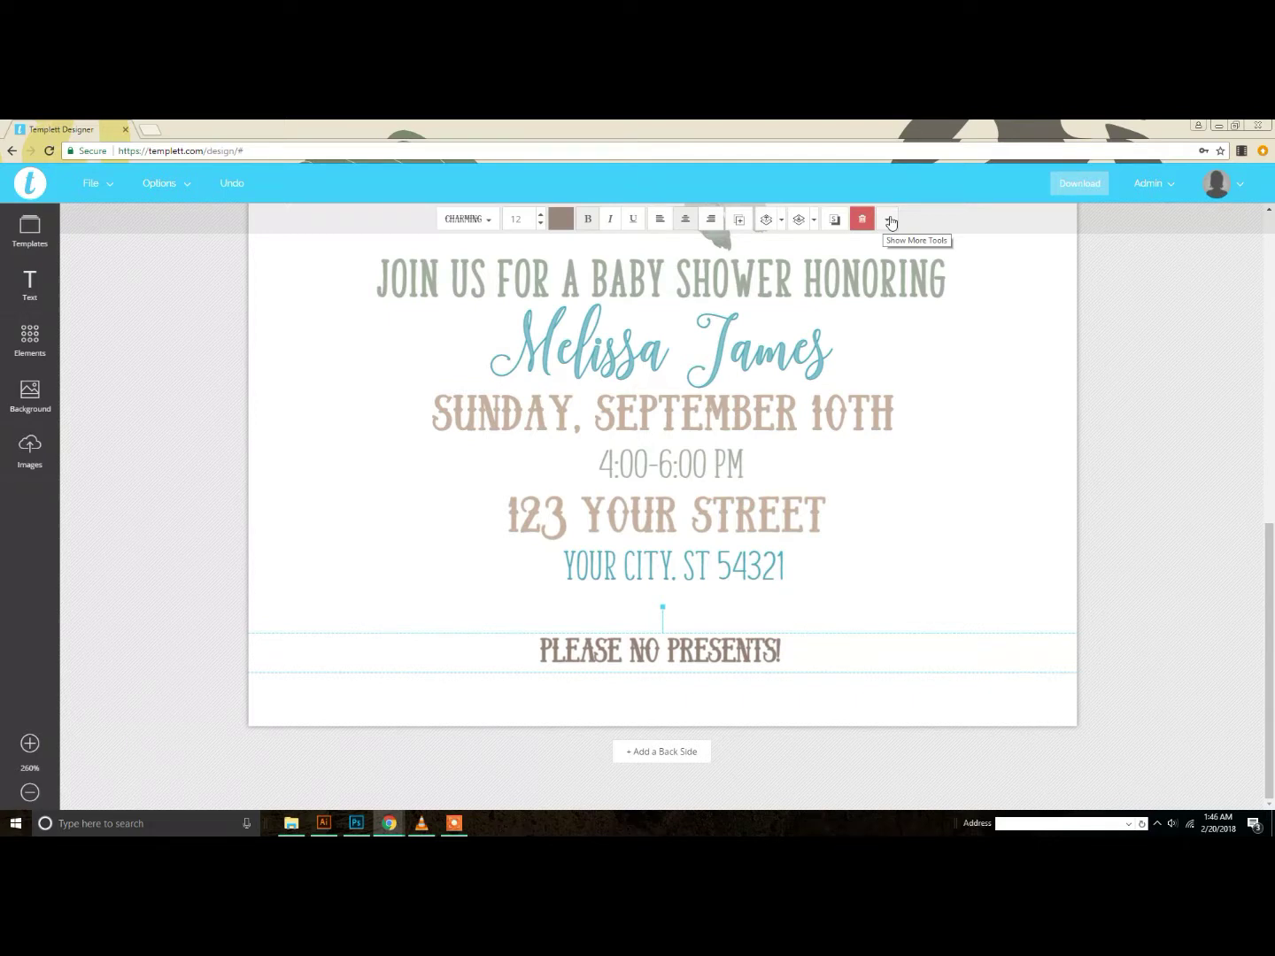
Step: Widen the letter spacing of PLEASE NO PRESENTS!
click(889, 222)
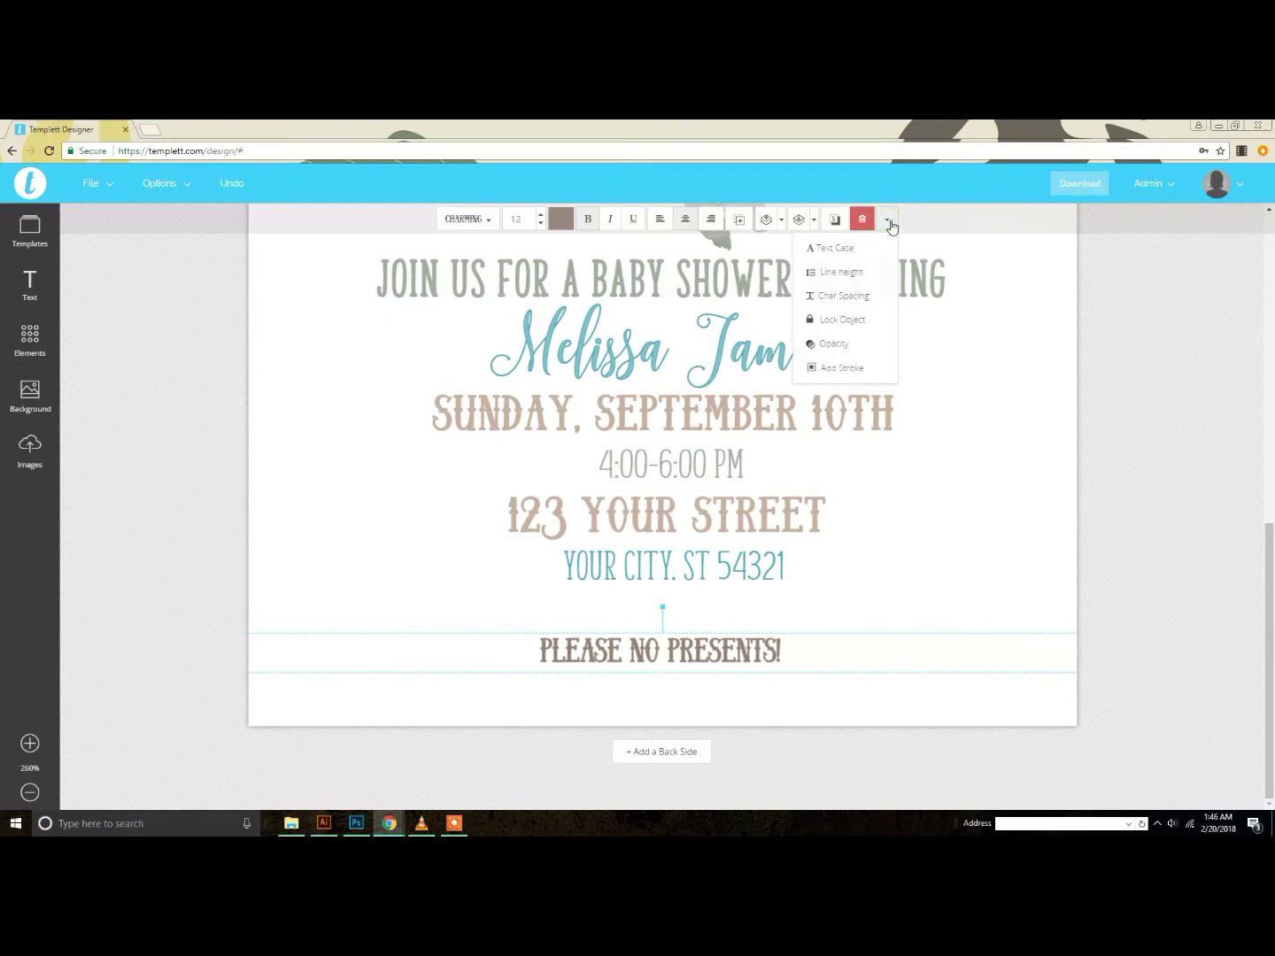
click(842, 301)
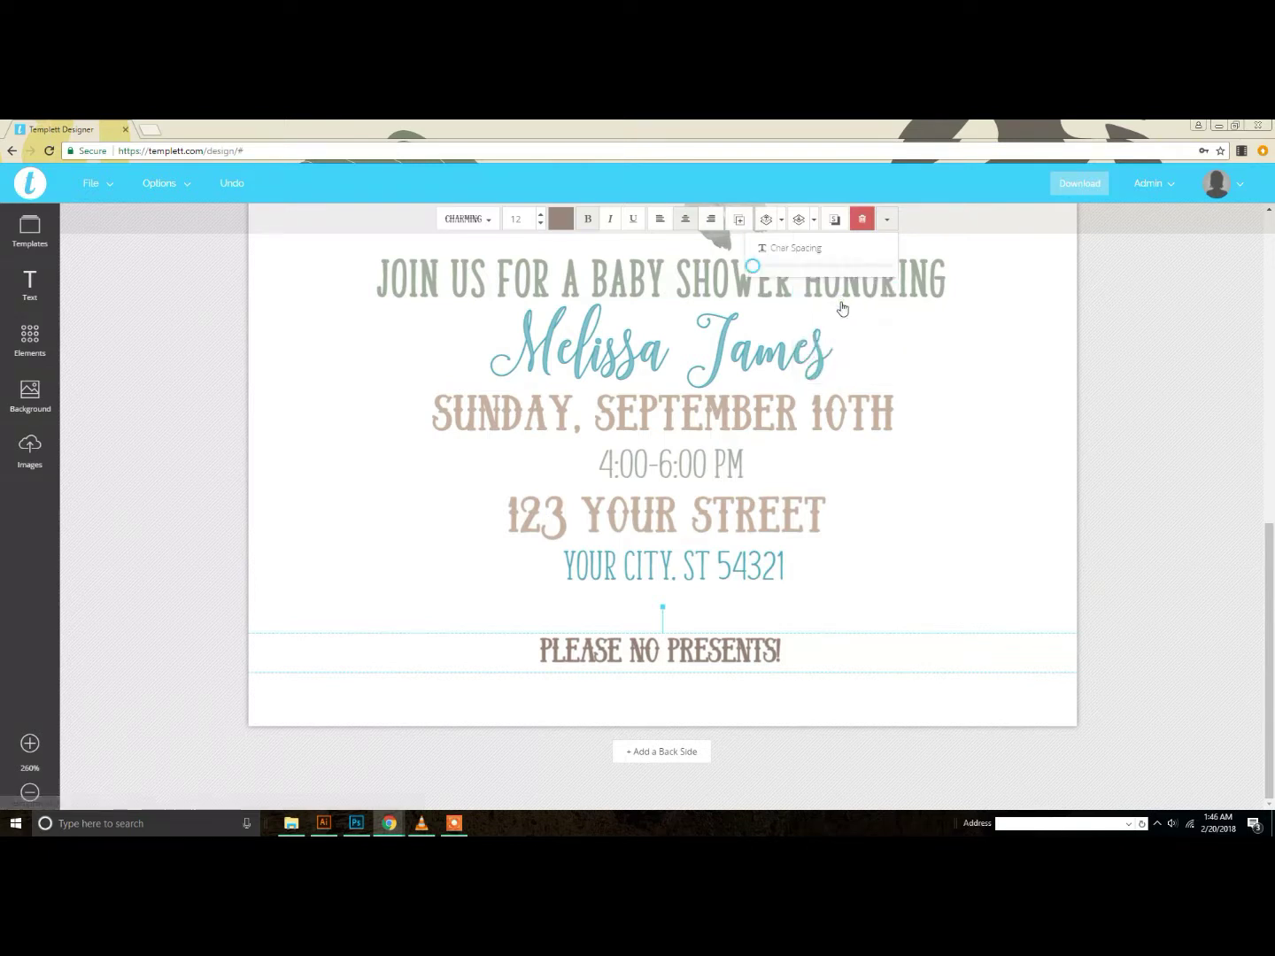
drag(755, 272, 767, 274)
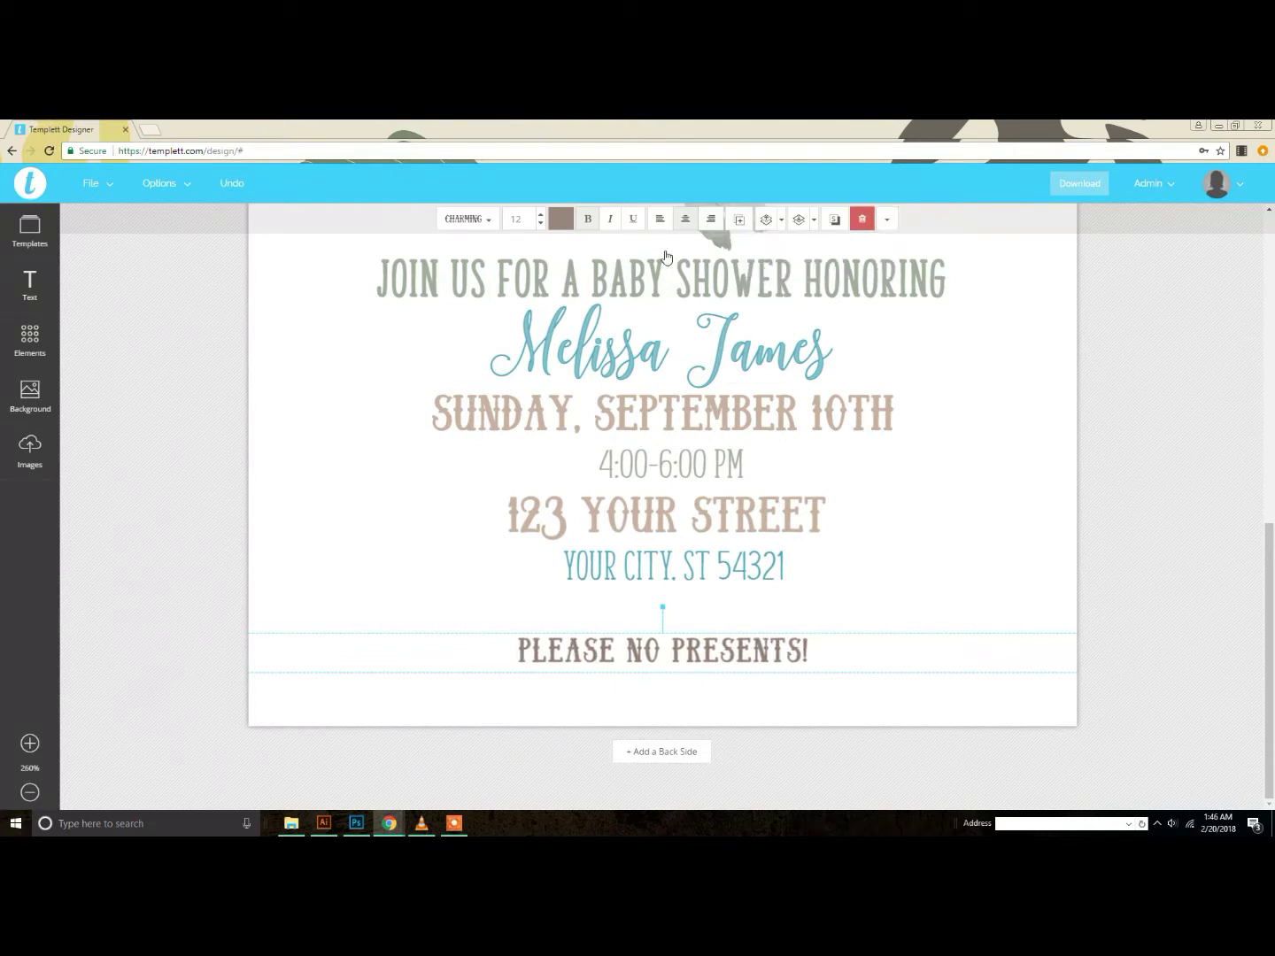
Step: Set PLEASE NO PRESENTS! to size 22 and move it slightly higher under the city line
click(542, 227)
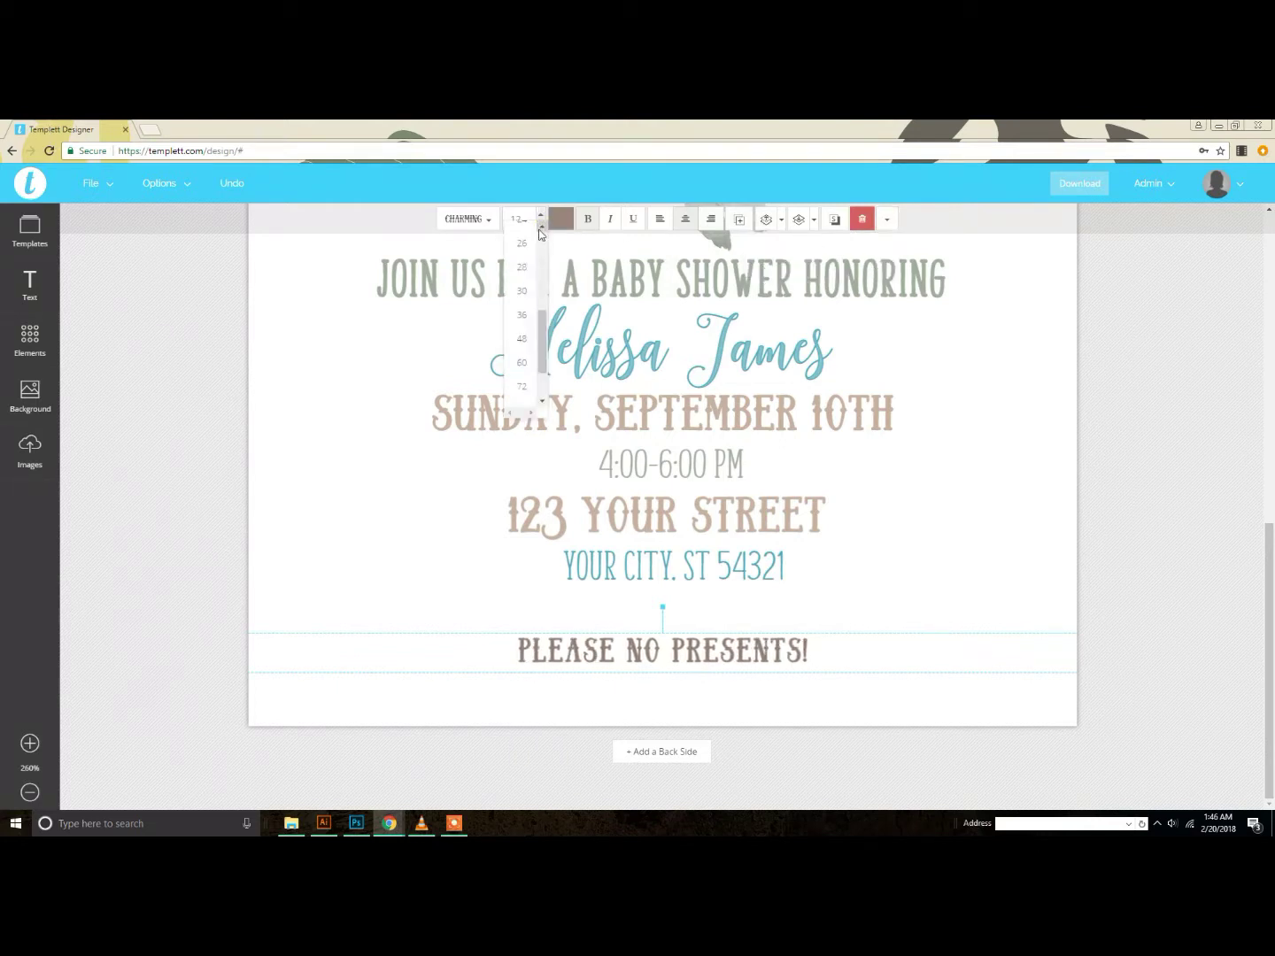
scroll(522, 293, up, 2)
click(528, 274)
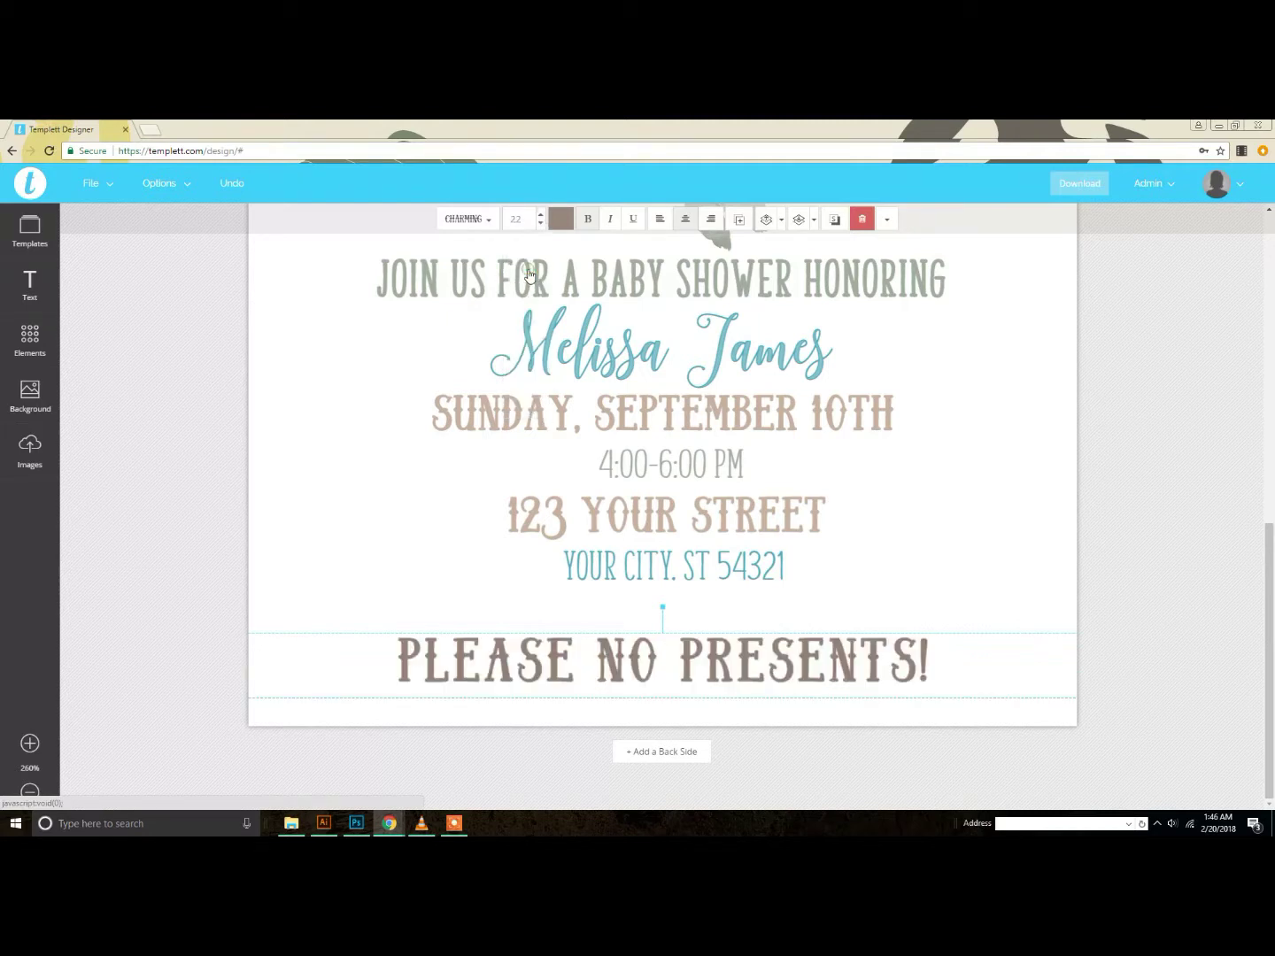
drag(810, 652, 806, 633)
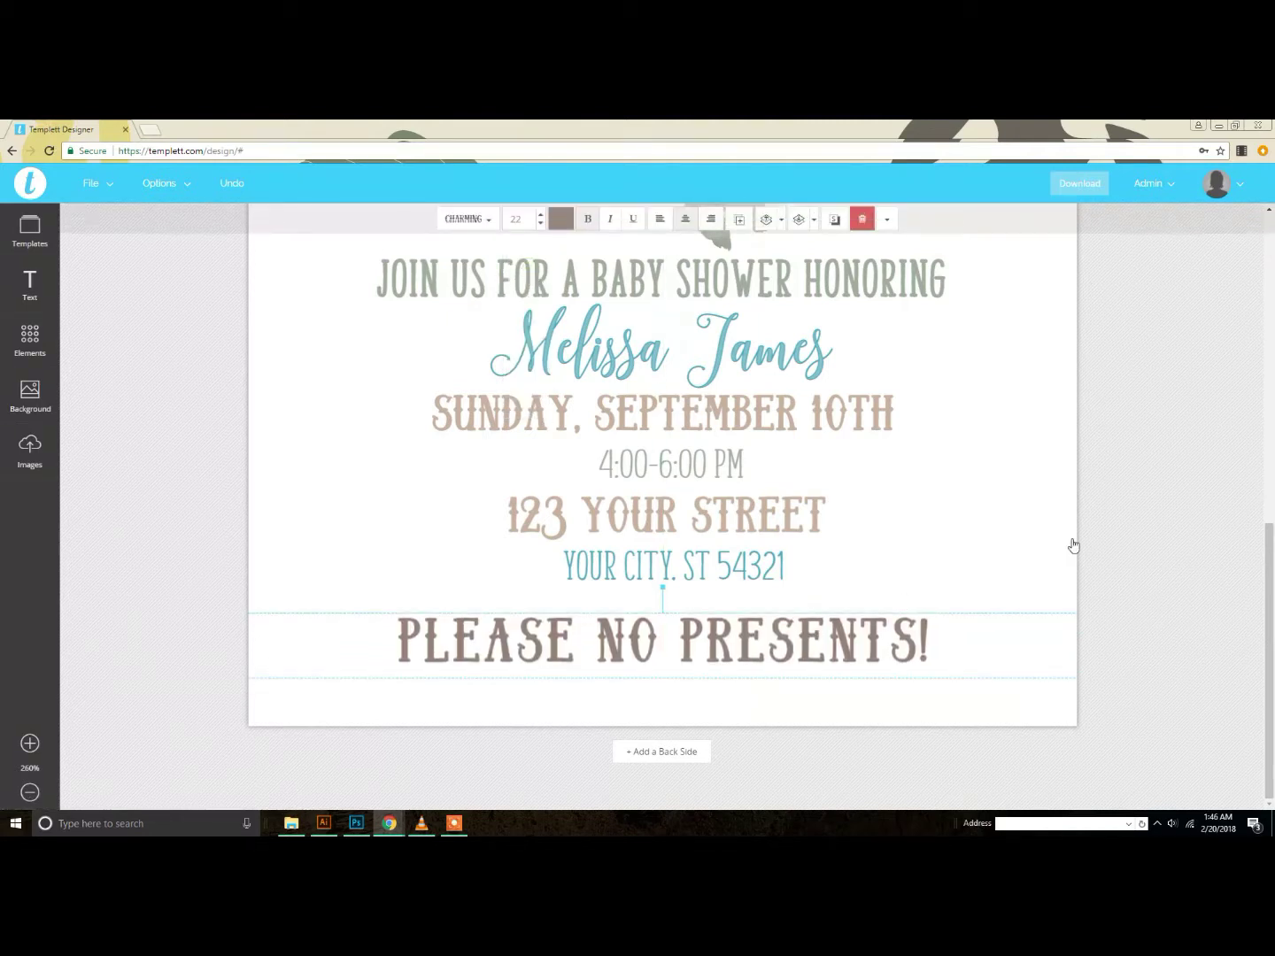
click(1146, 621)
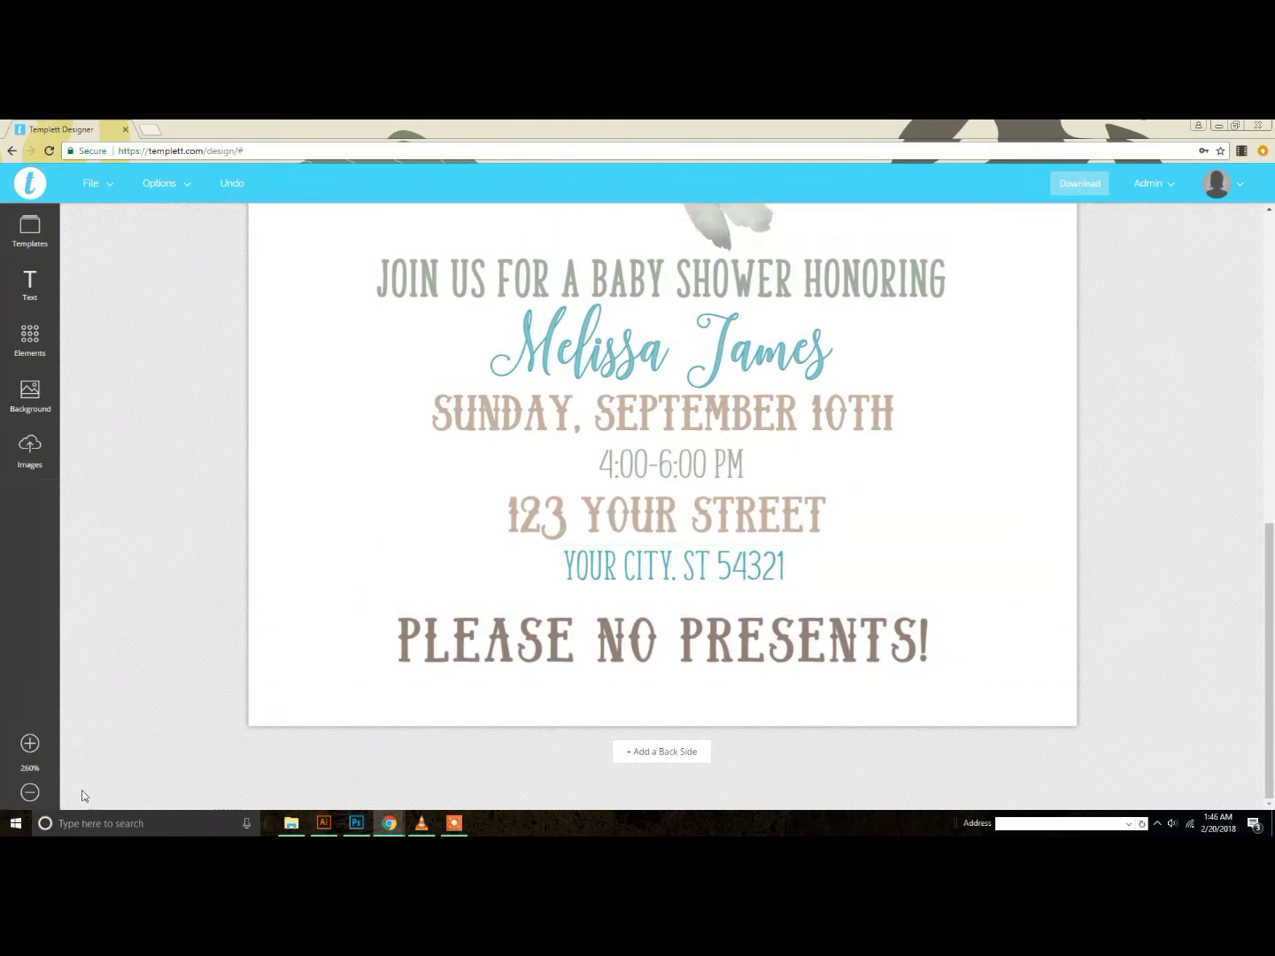
Step: Zoom out to about 120% and add the green feather graphic from Elements
click(31, 793)
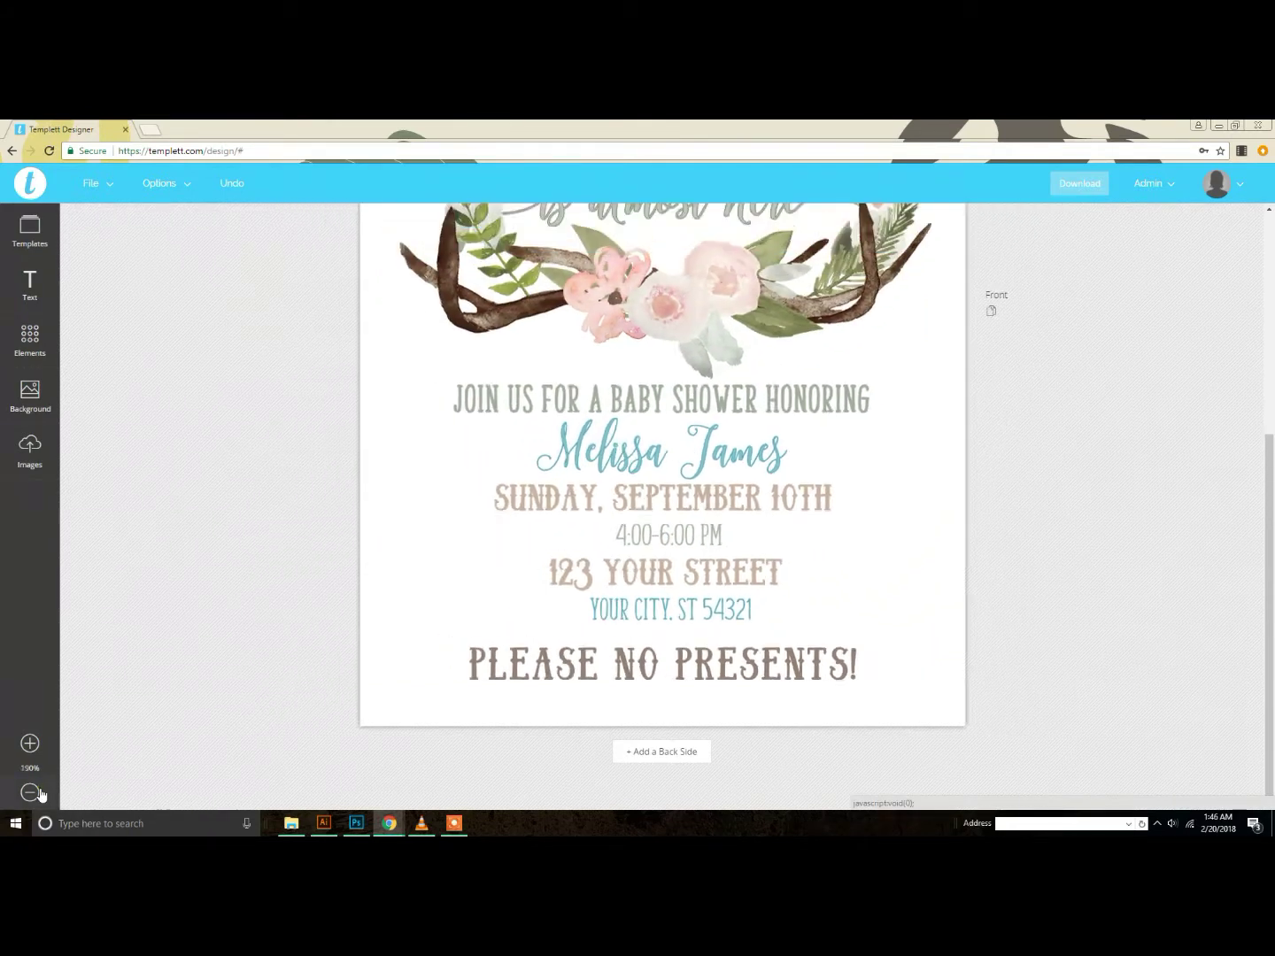
click(31, 792)
click(31, 793)
click(31, 792)
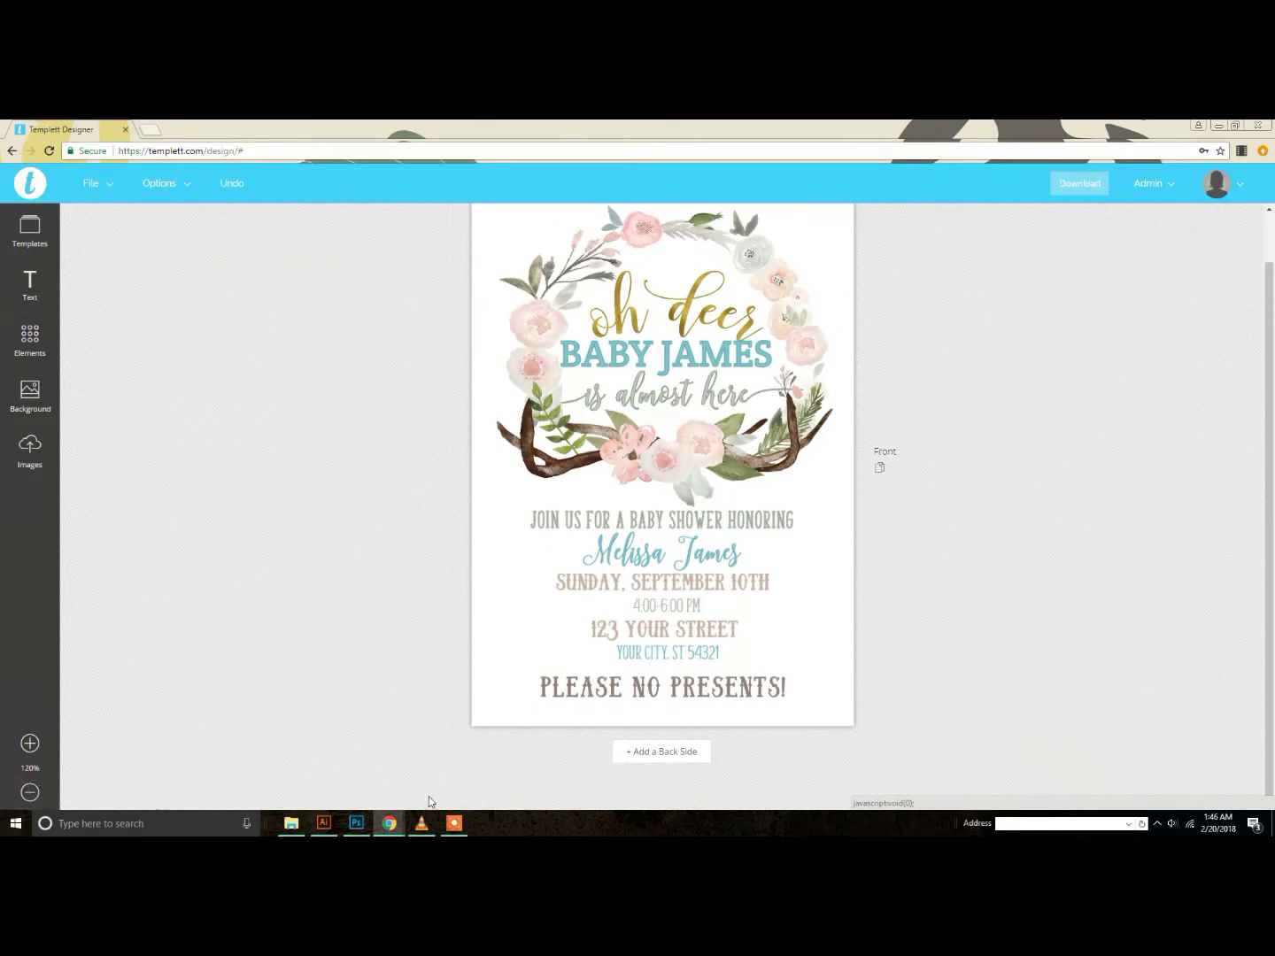
click(29, 345)
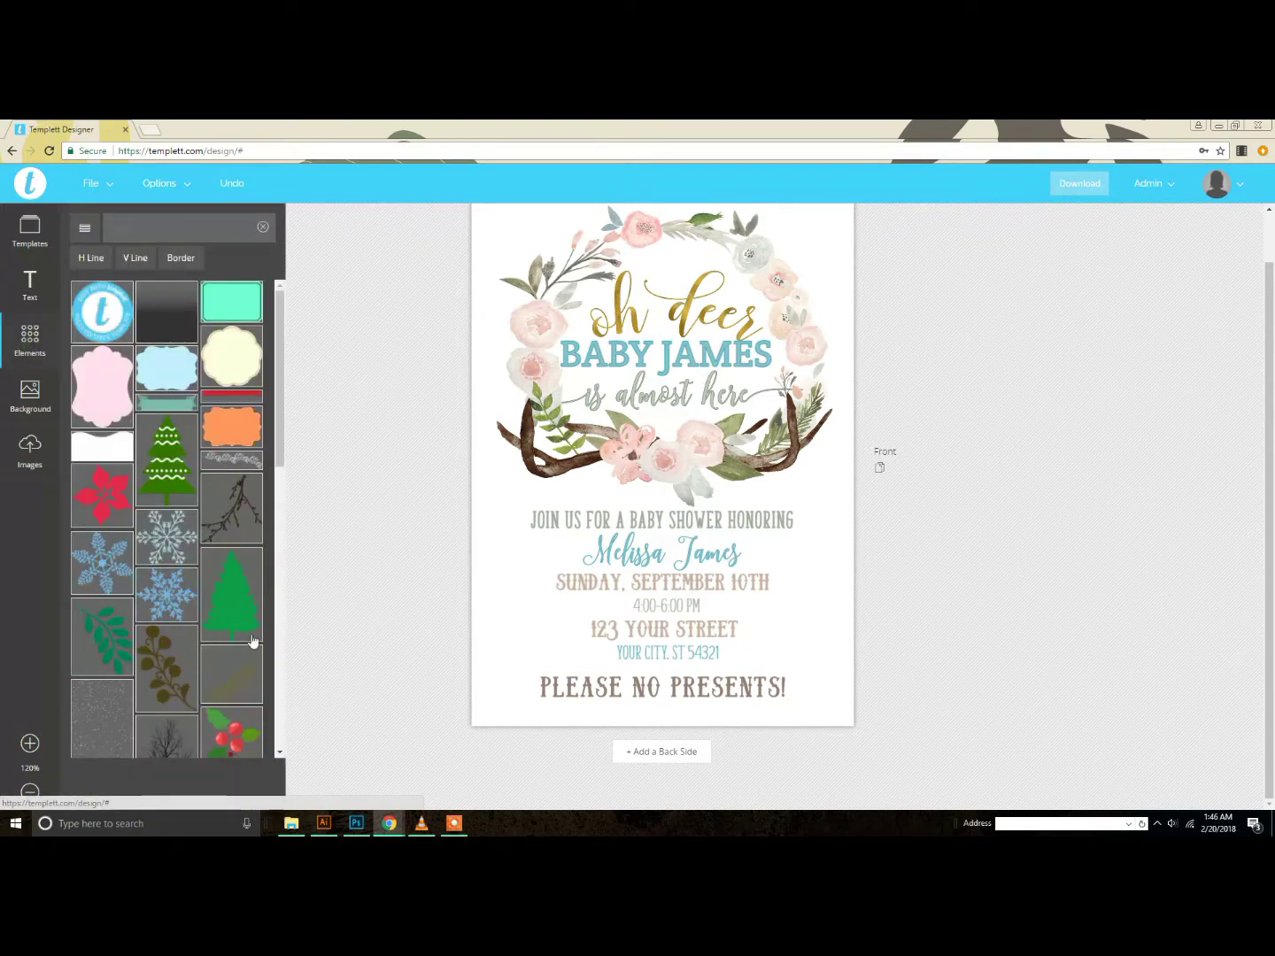
click(241, 687)
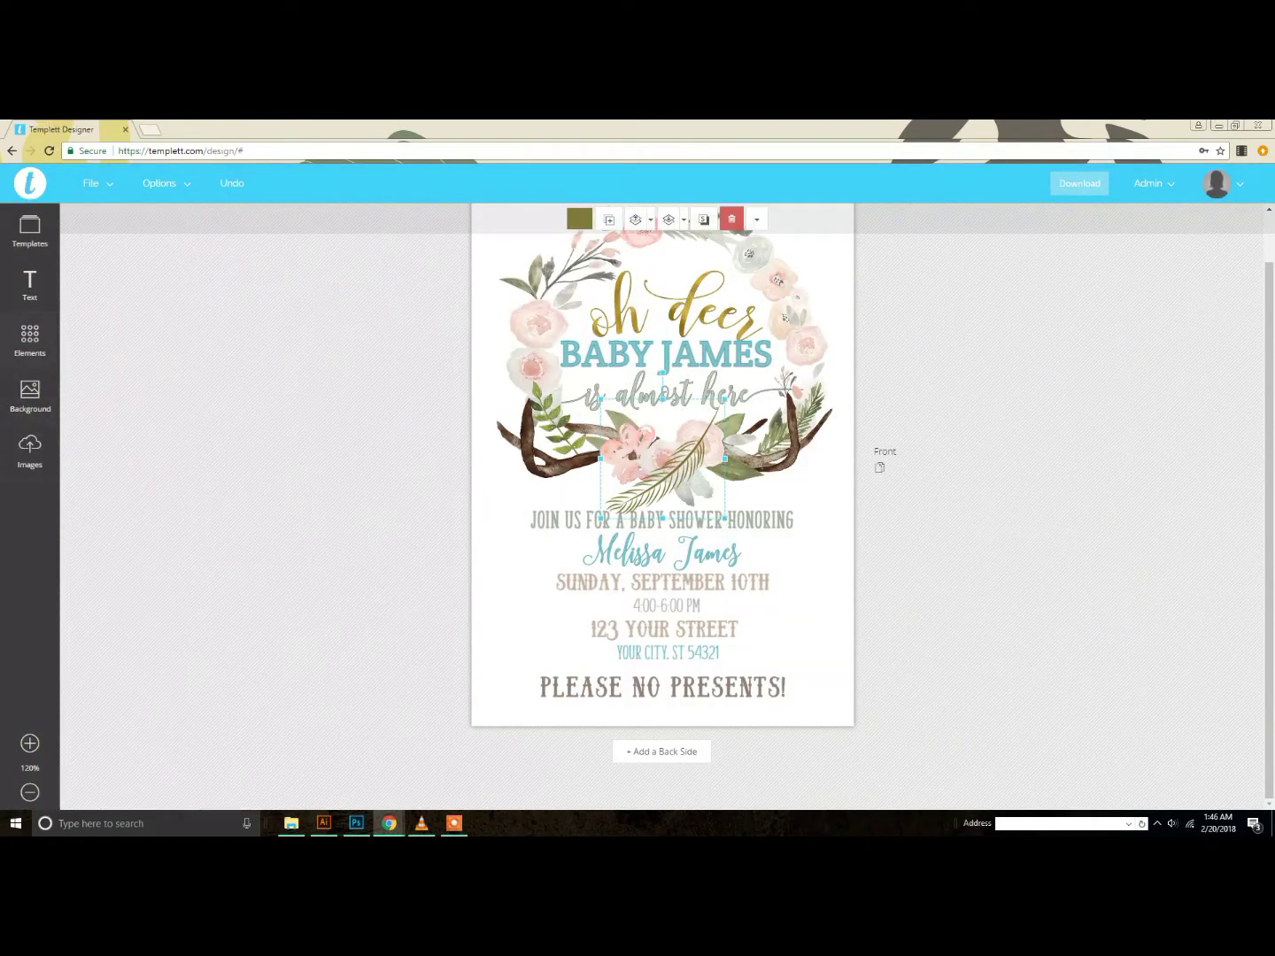
Step: Shrink the feather, place it beside the address lines, and tilt it clockwise
click(24, 337)
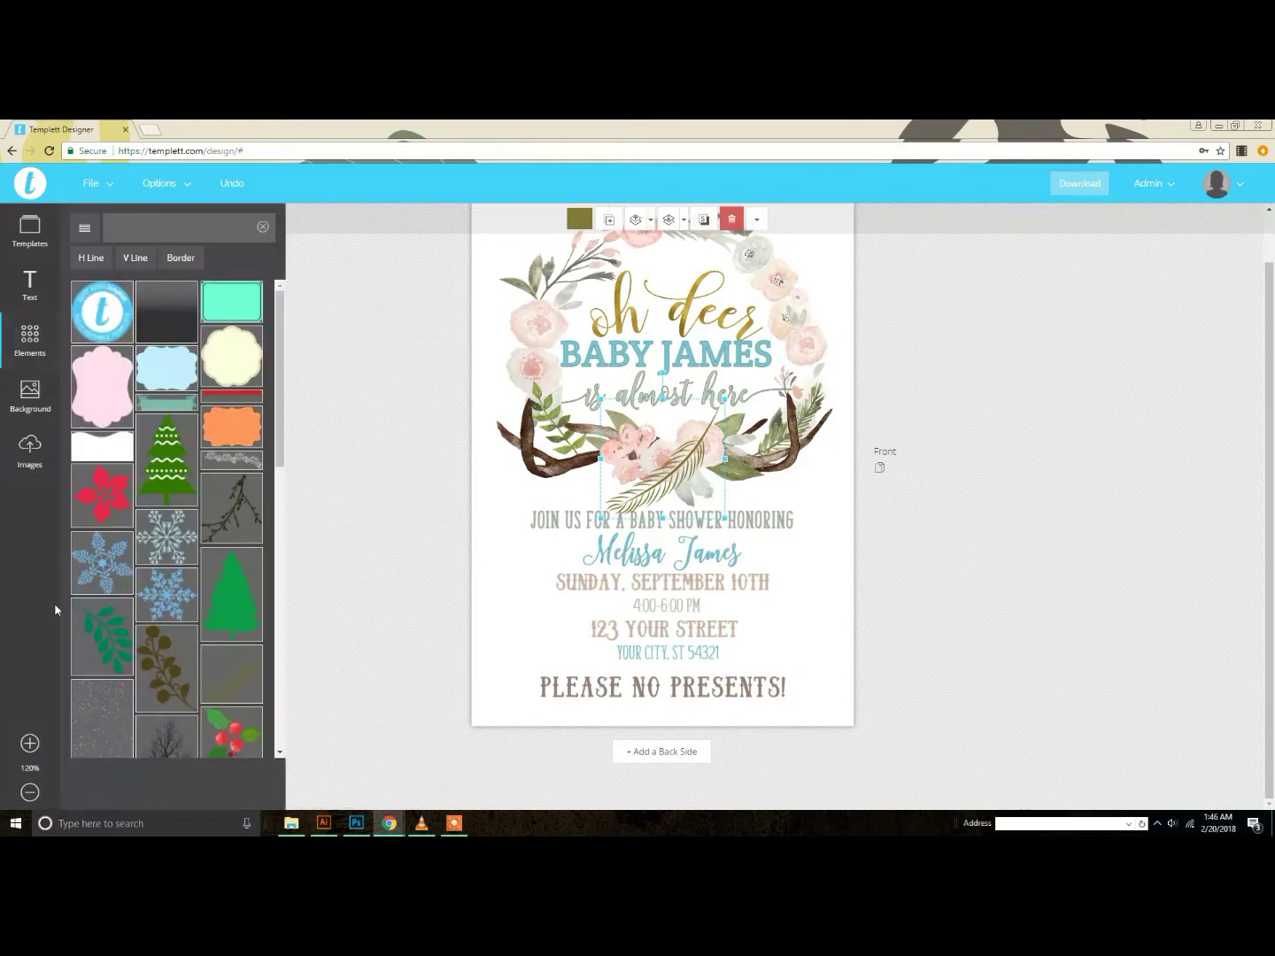
drag(702, 465, 816, 615)
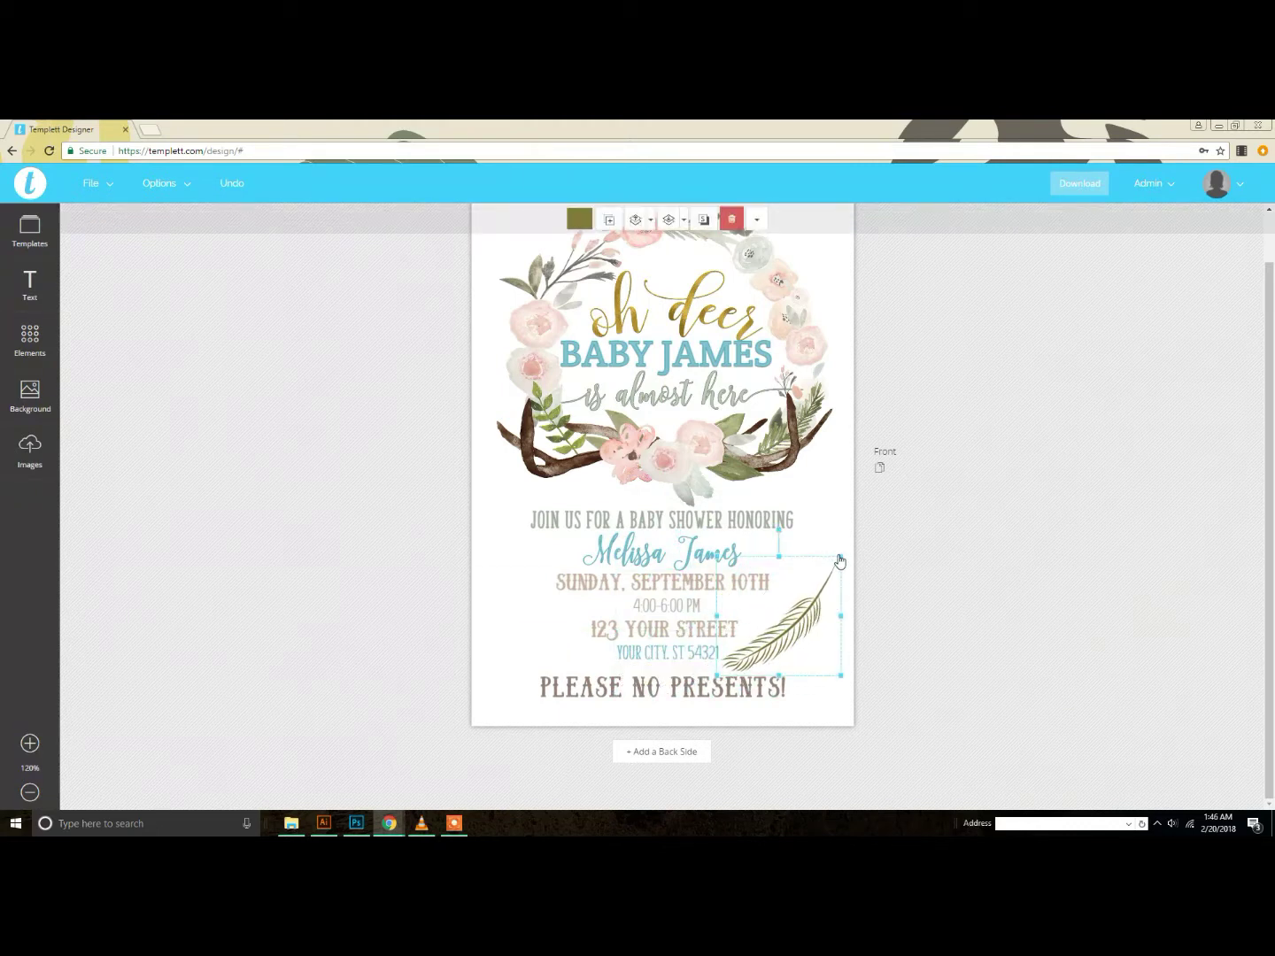
drag(840, 556, 797, 602)
drag(765, 655, 769, 638)
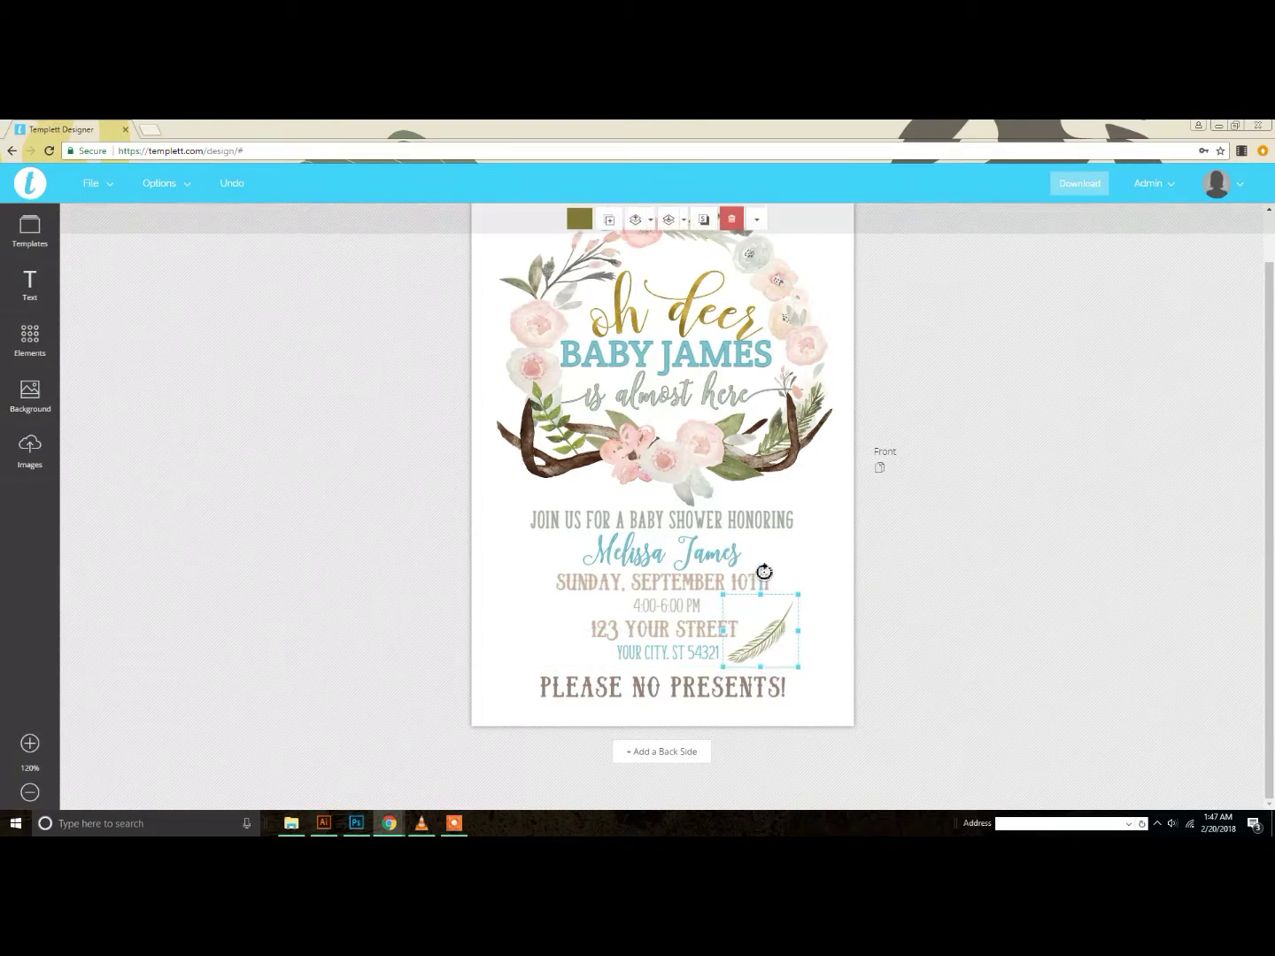
drag(763, 571, 553, 632)
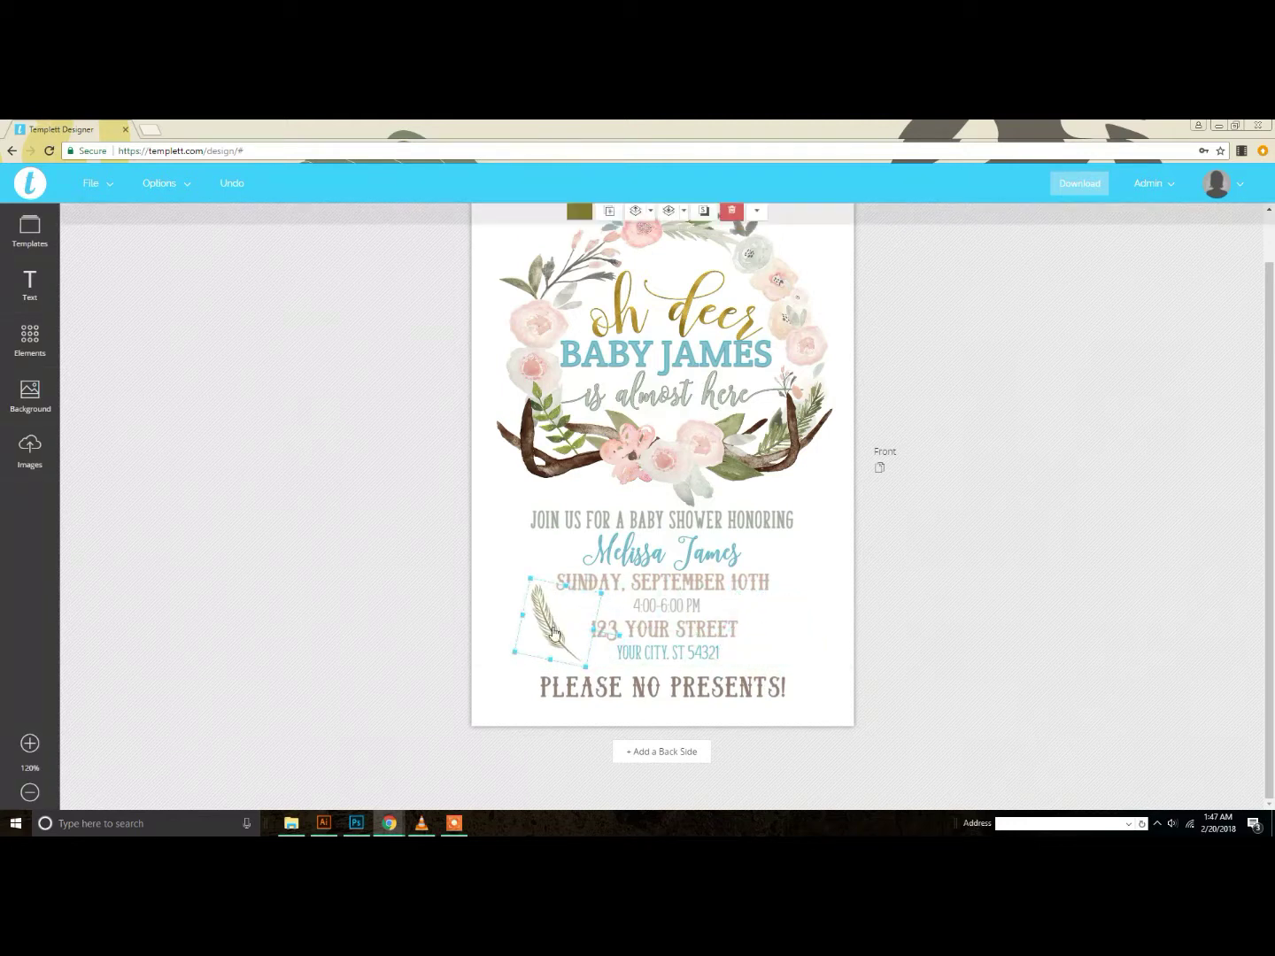
click(756, 220)
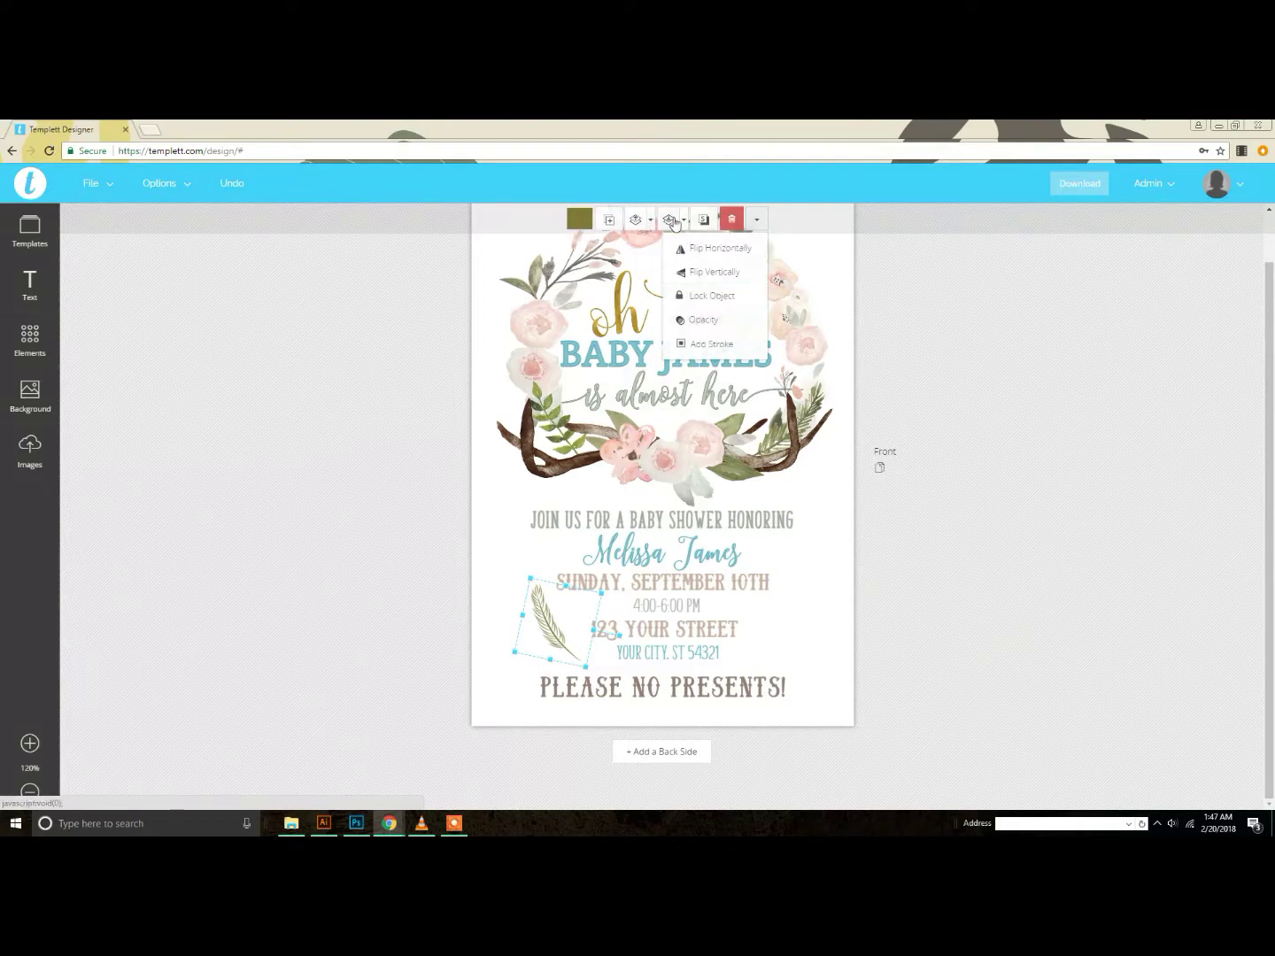
Step: Clone the left feather and move the copy to the right of the address
click(972, 348)
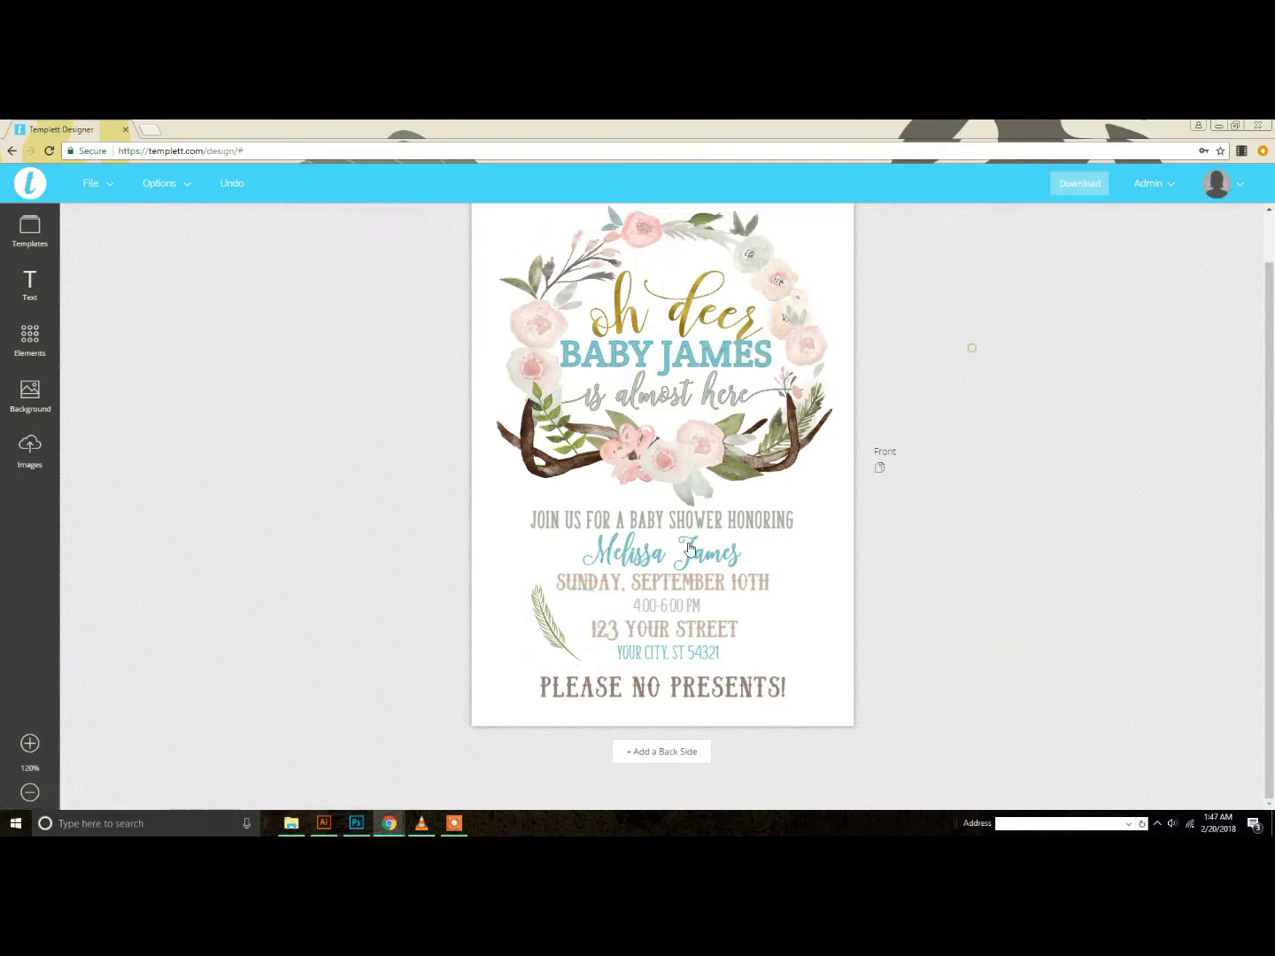
click(548, 639)
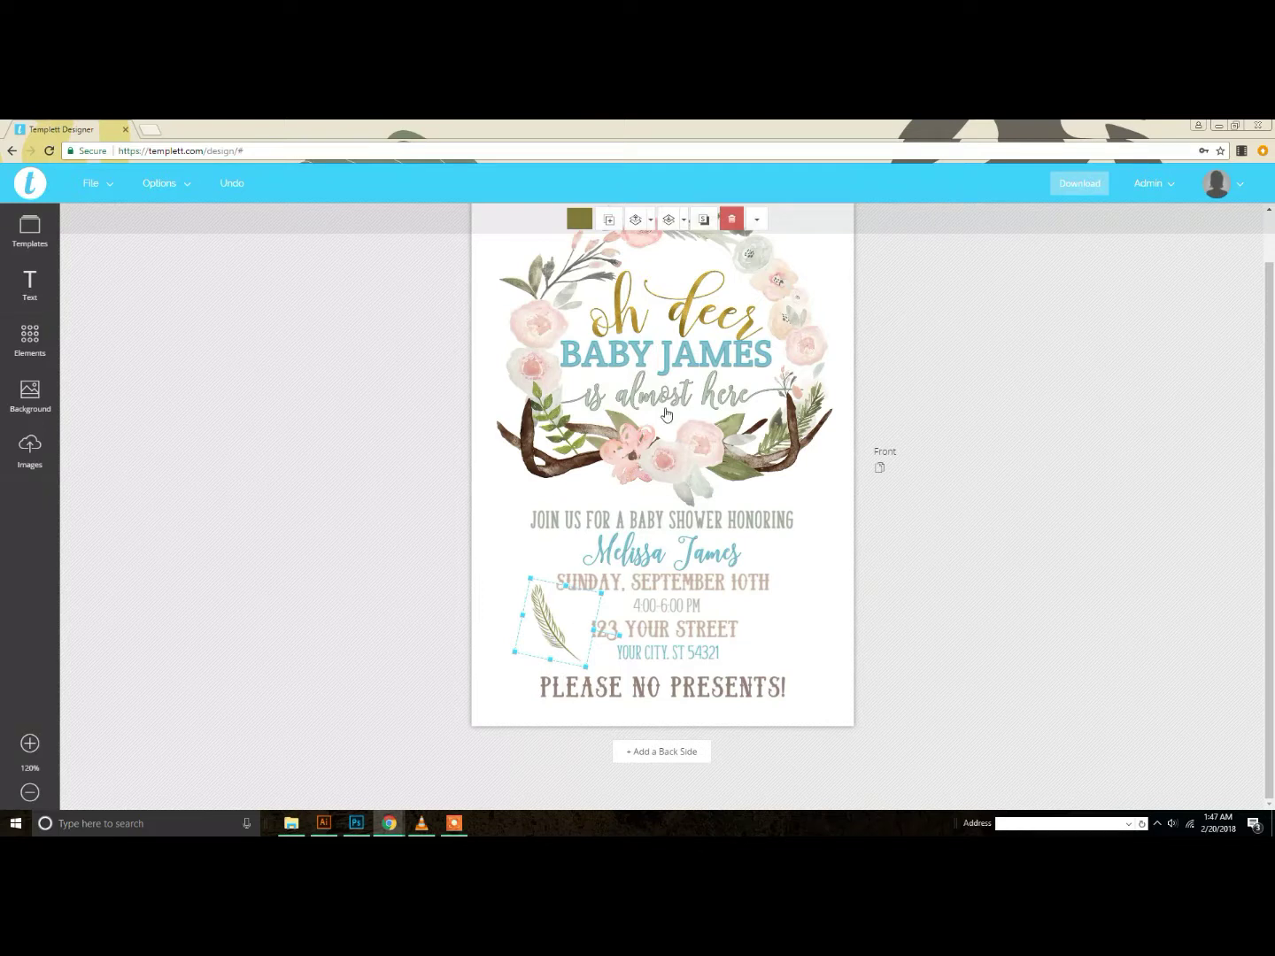
click(613, 222)
mouse_move(587, 645)
mouse_down()
mouse_move(540, 620)
mouse_move(776, 625)
mouse_up()
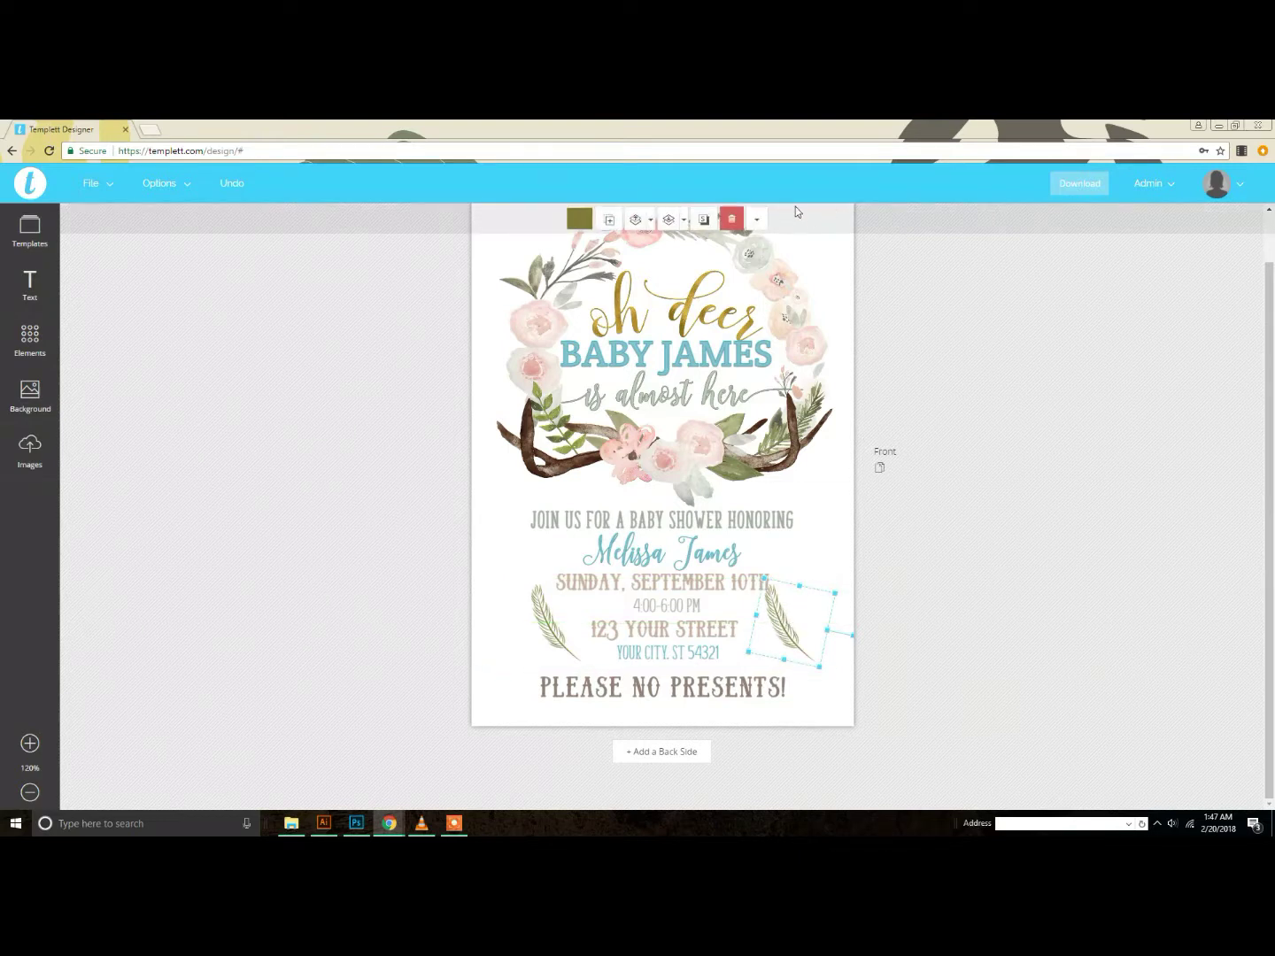
Step: Flip the feather copy horizontally so it mirrors the left one
click(756, 219)
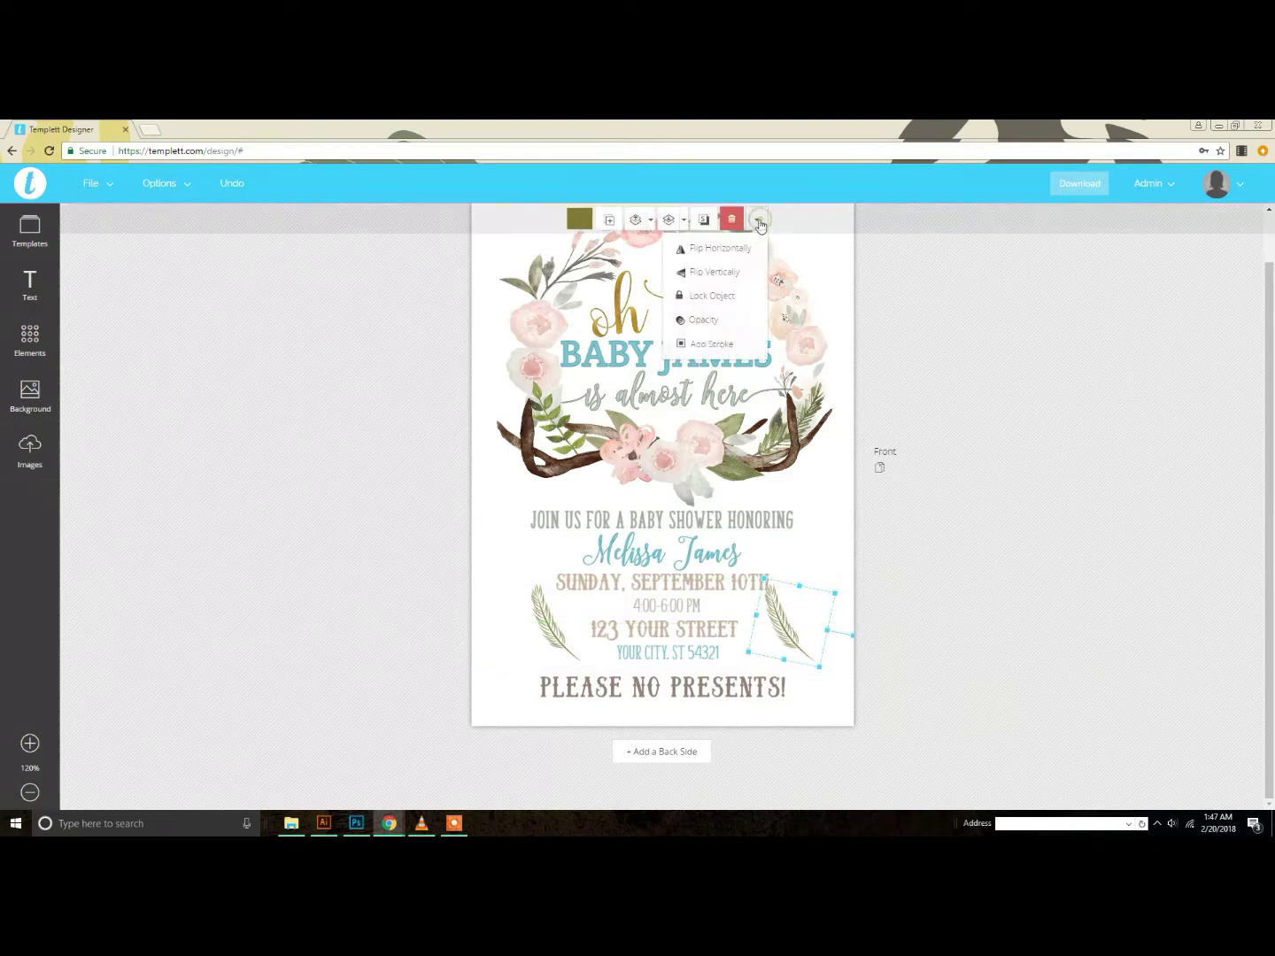
click(735, 275)
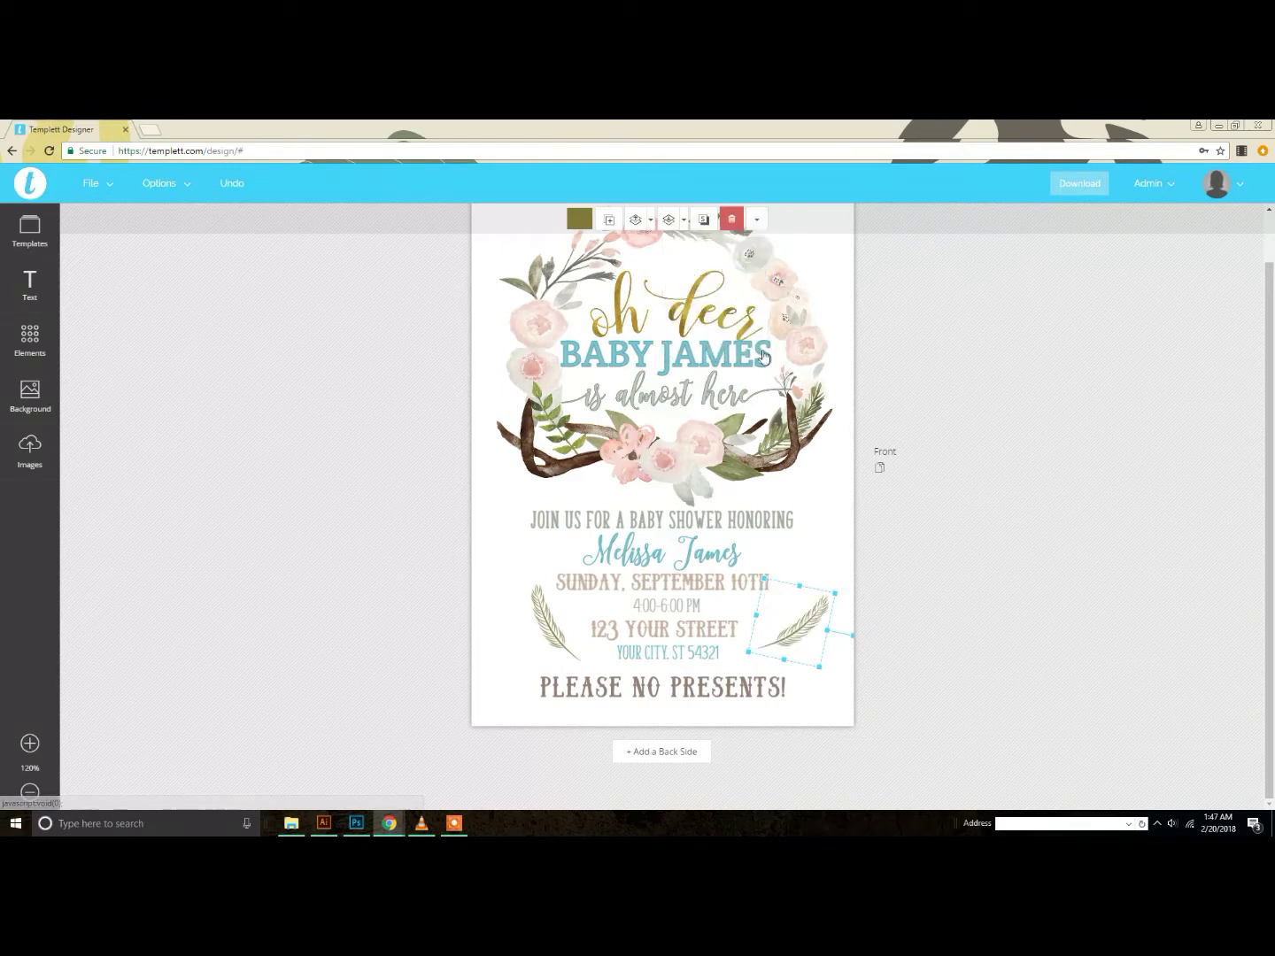
click(756, 220)
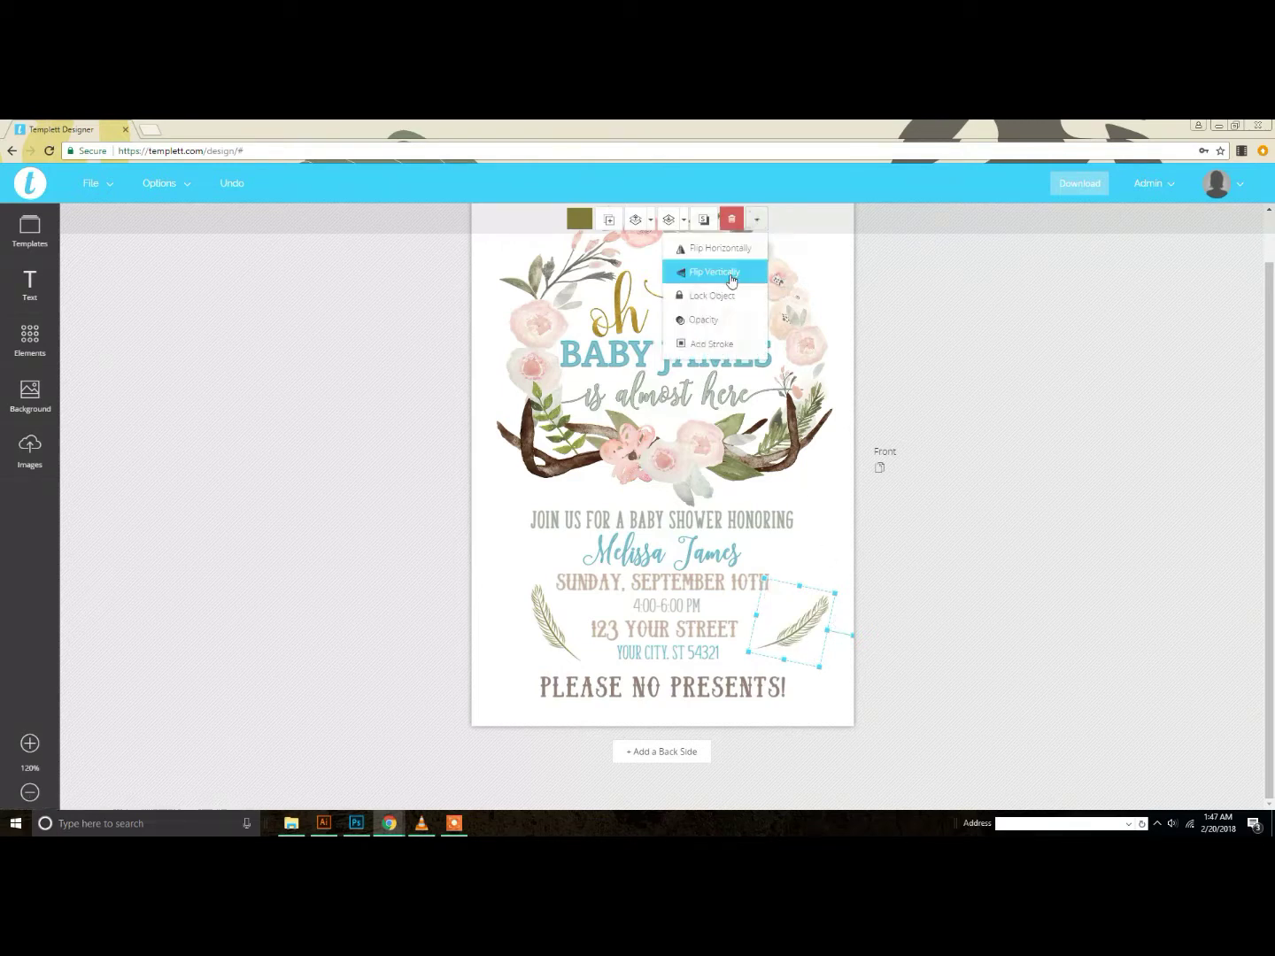
click(729, 256)
click(756, 219)
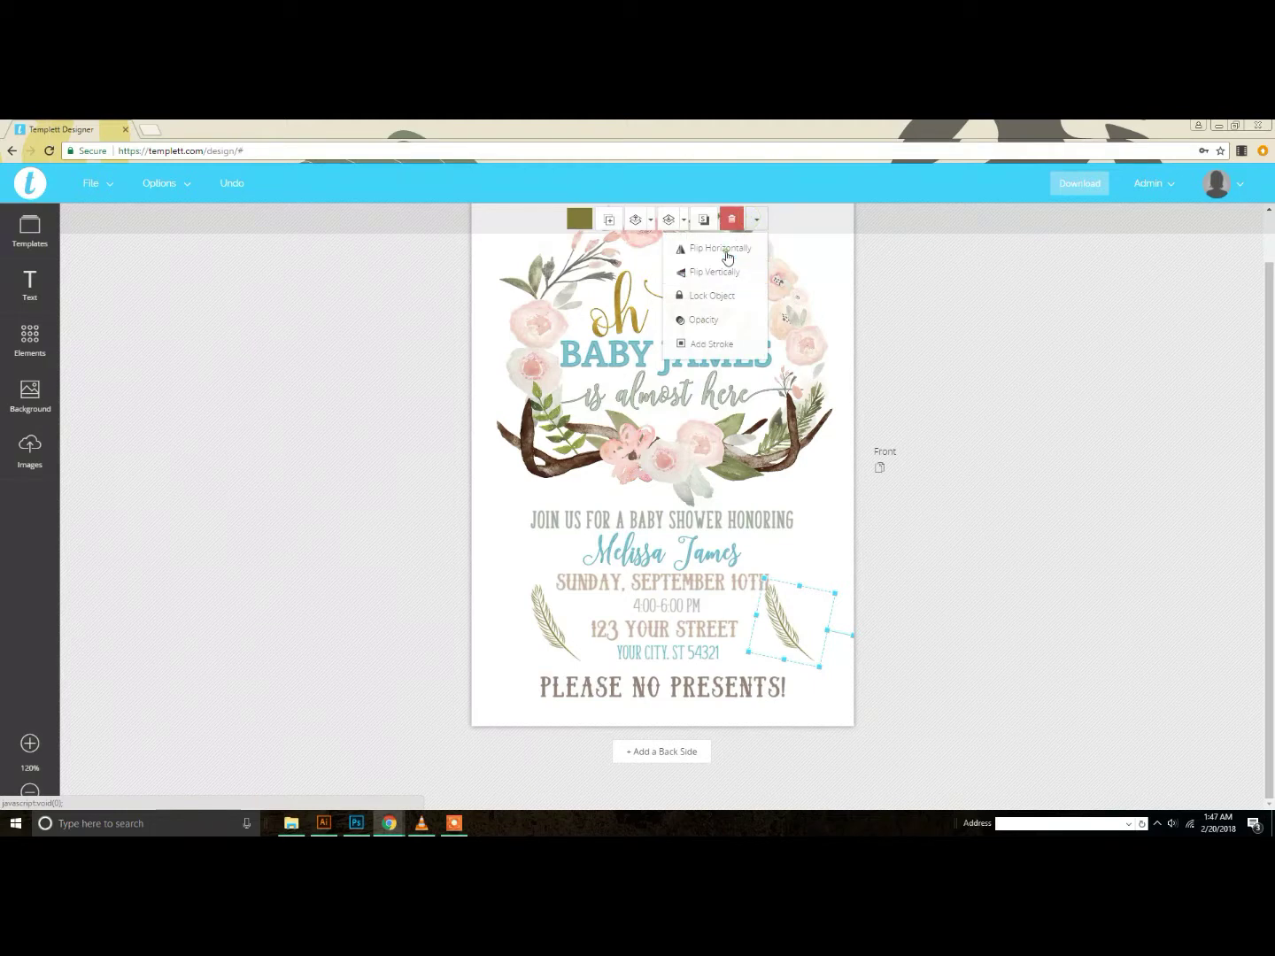
click(731, 252)
click(763, 223)
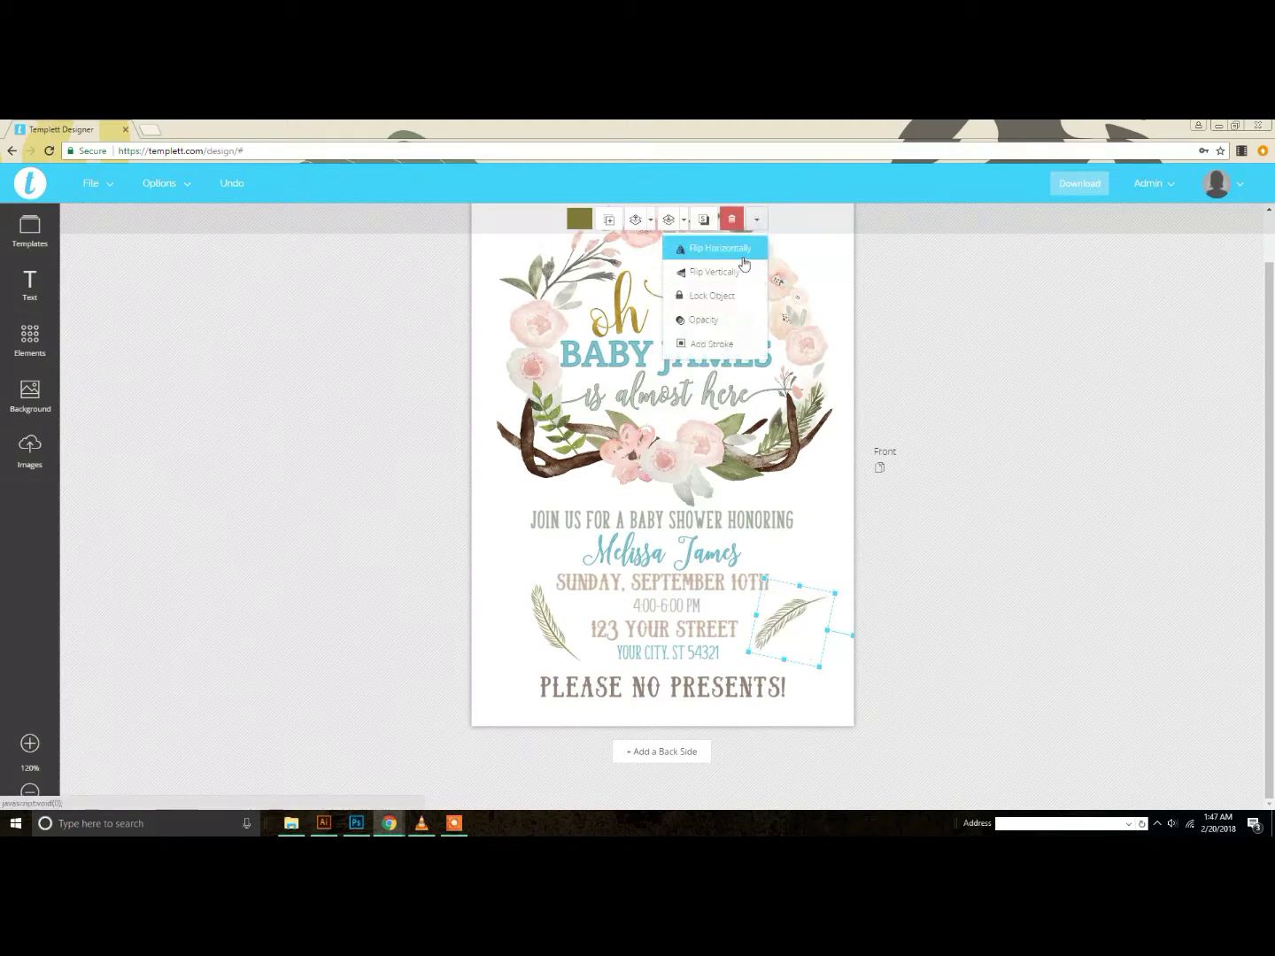
click(738, 271)
click(757, 220)
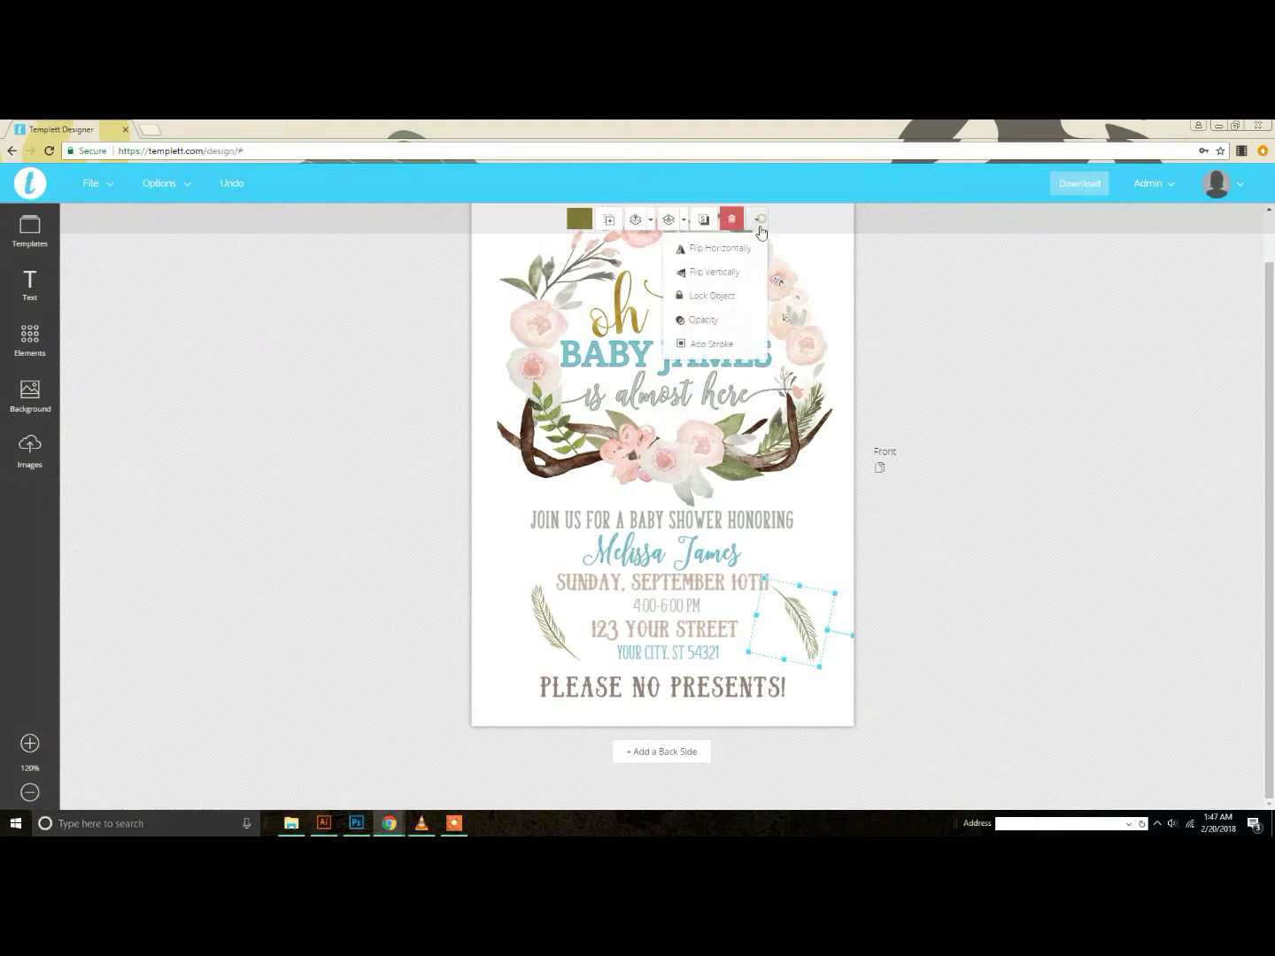
click(738, 271)
click(757, 222)
click(756, 253)
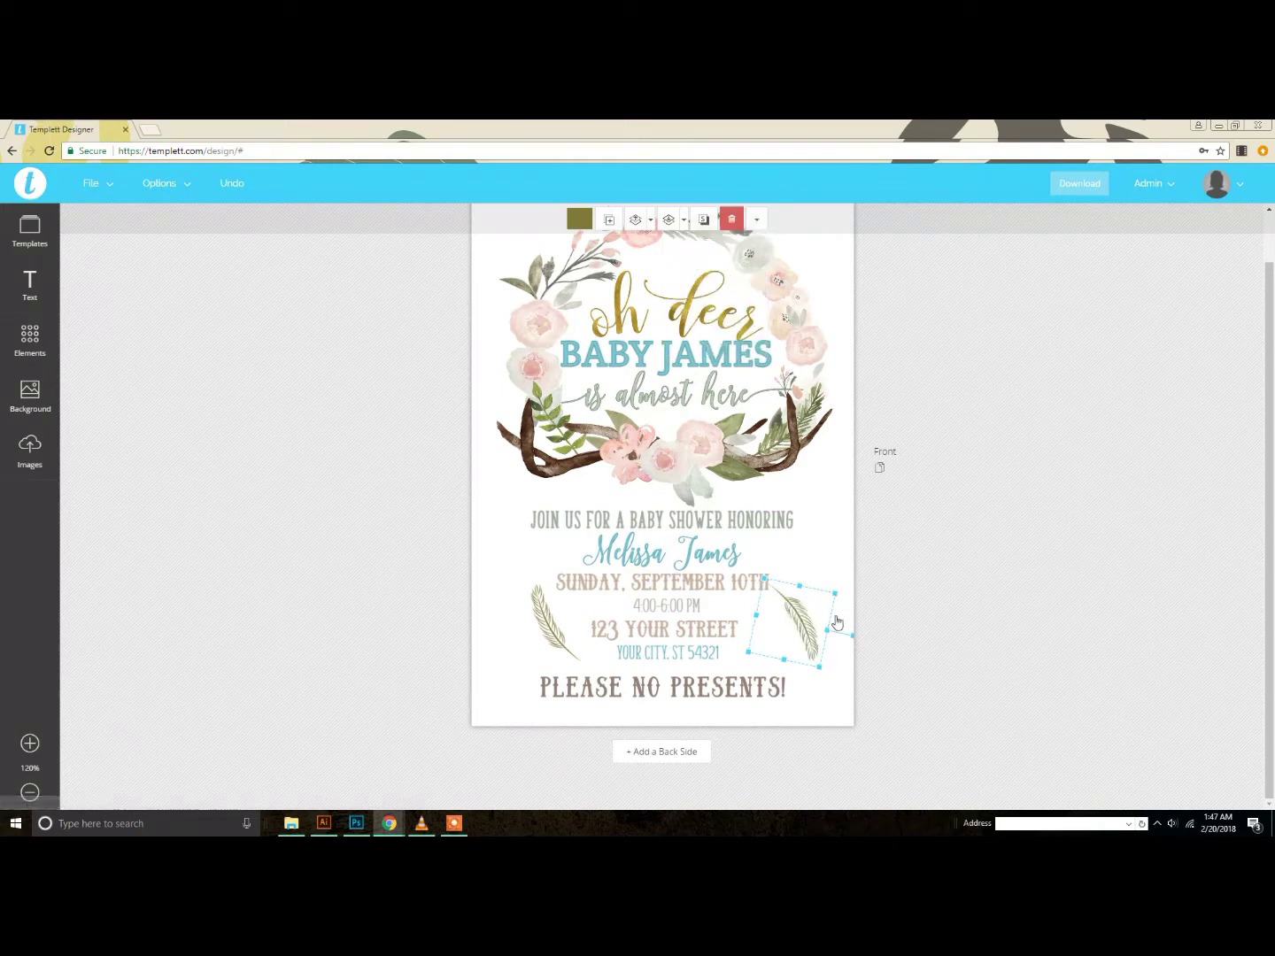
click(757, 220)
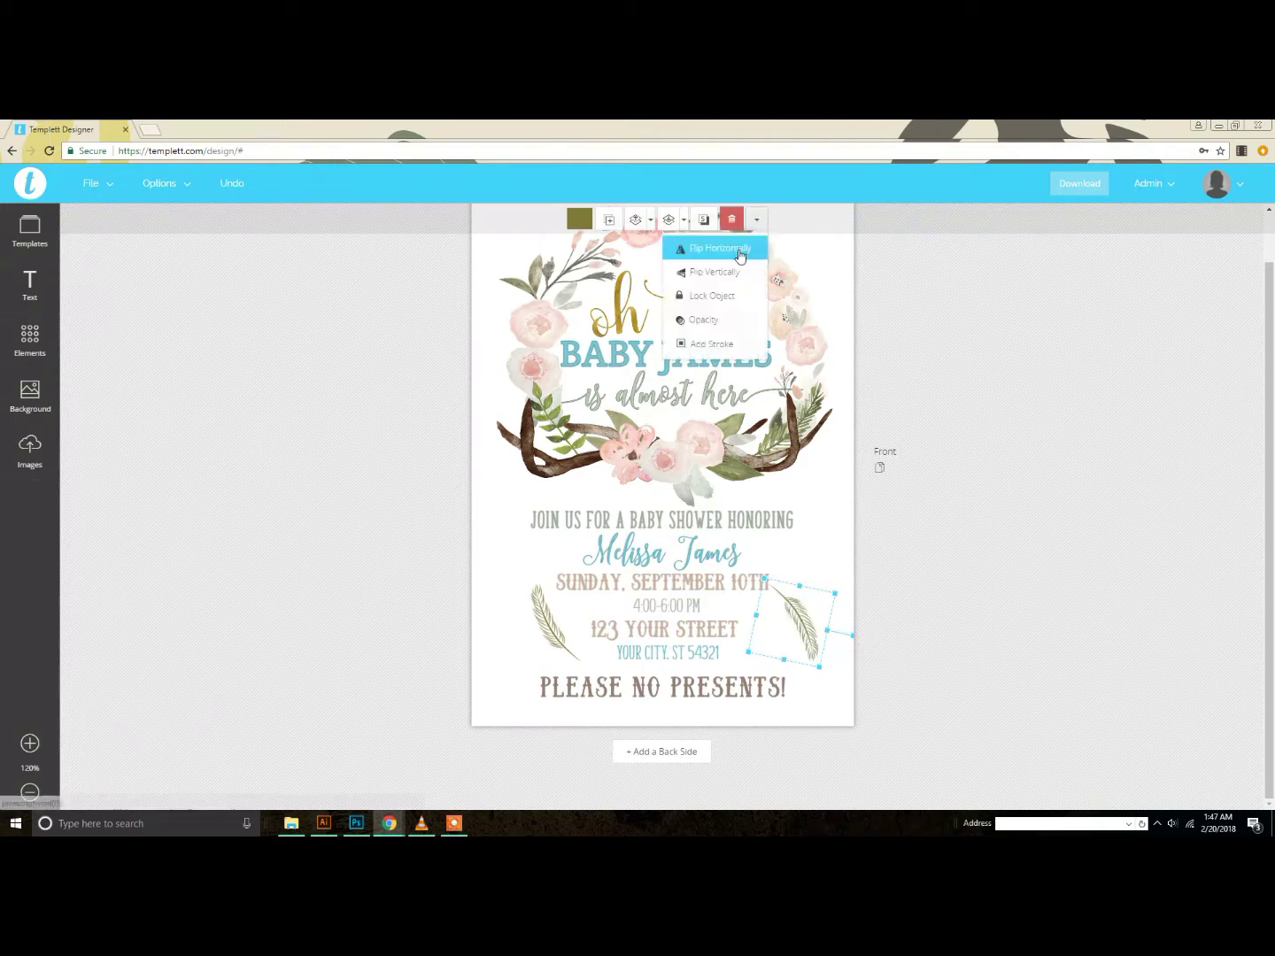
click(739, 253)
Step: Nudge the street and city lines up slightly and rotate the right feather to match
drag(848, 655, 780, 622)
click(797, 628)
click(819, 617)
click(954, 632)
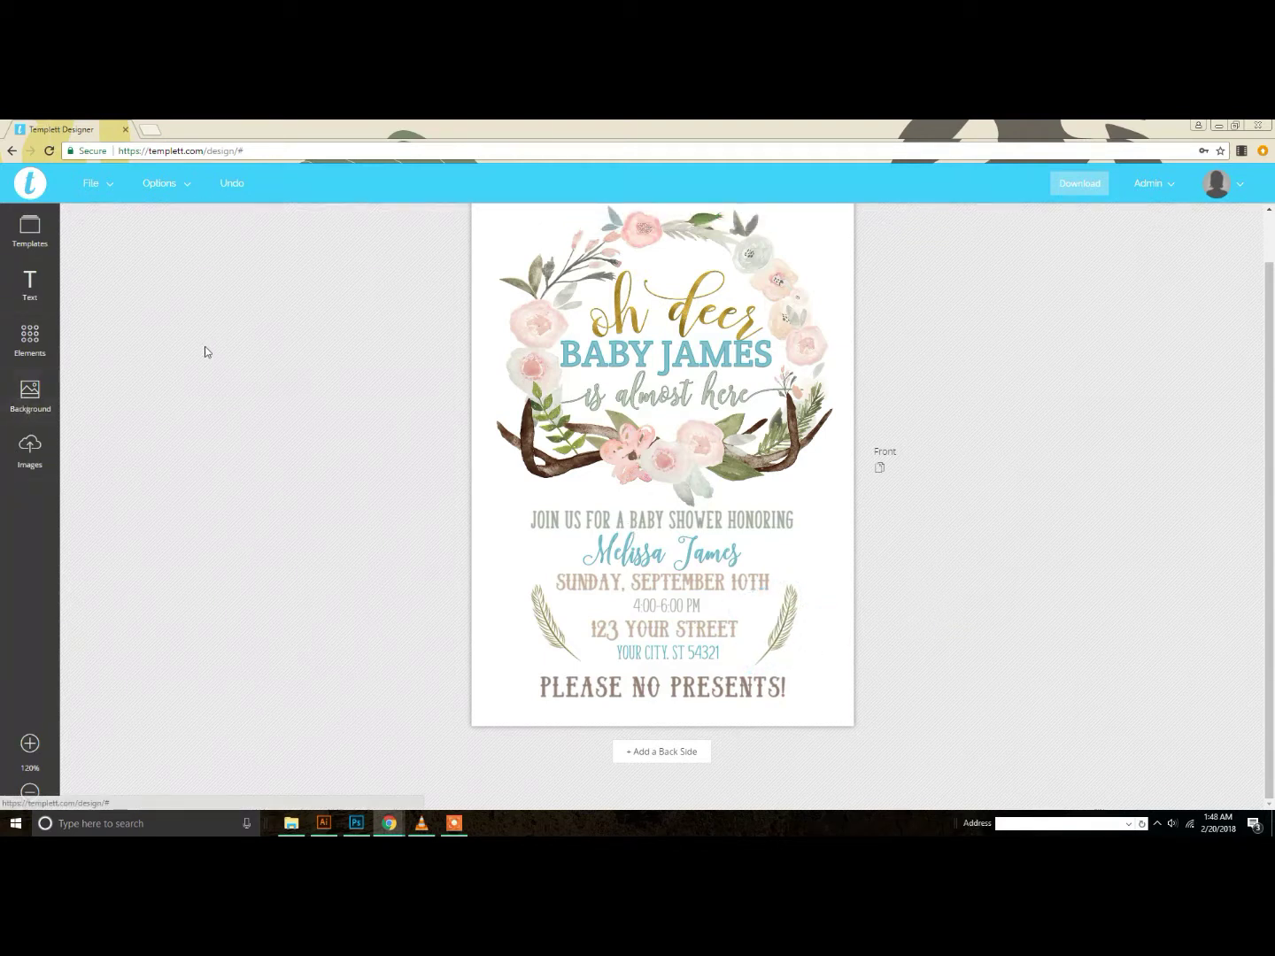
Step: Show the invitation's Download Options: PDF and JPEG for print, PNG for web
scroll(925, 502, up, 1)
scroll(925, 502, down, 1)
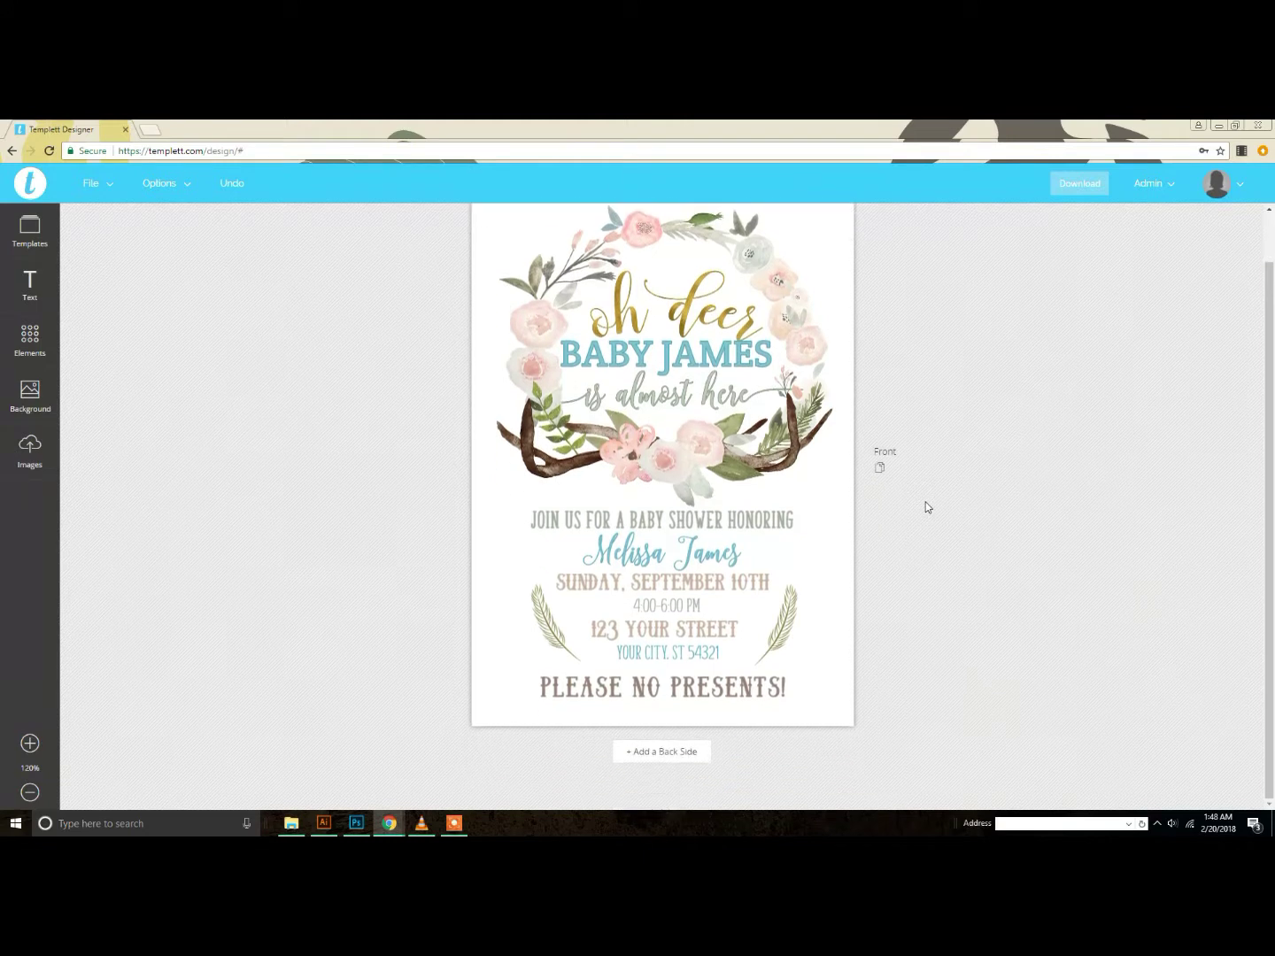
click(1082, 185)
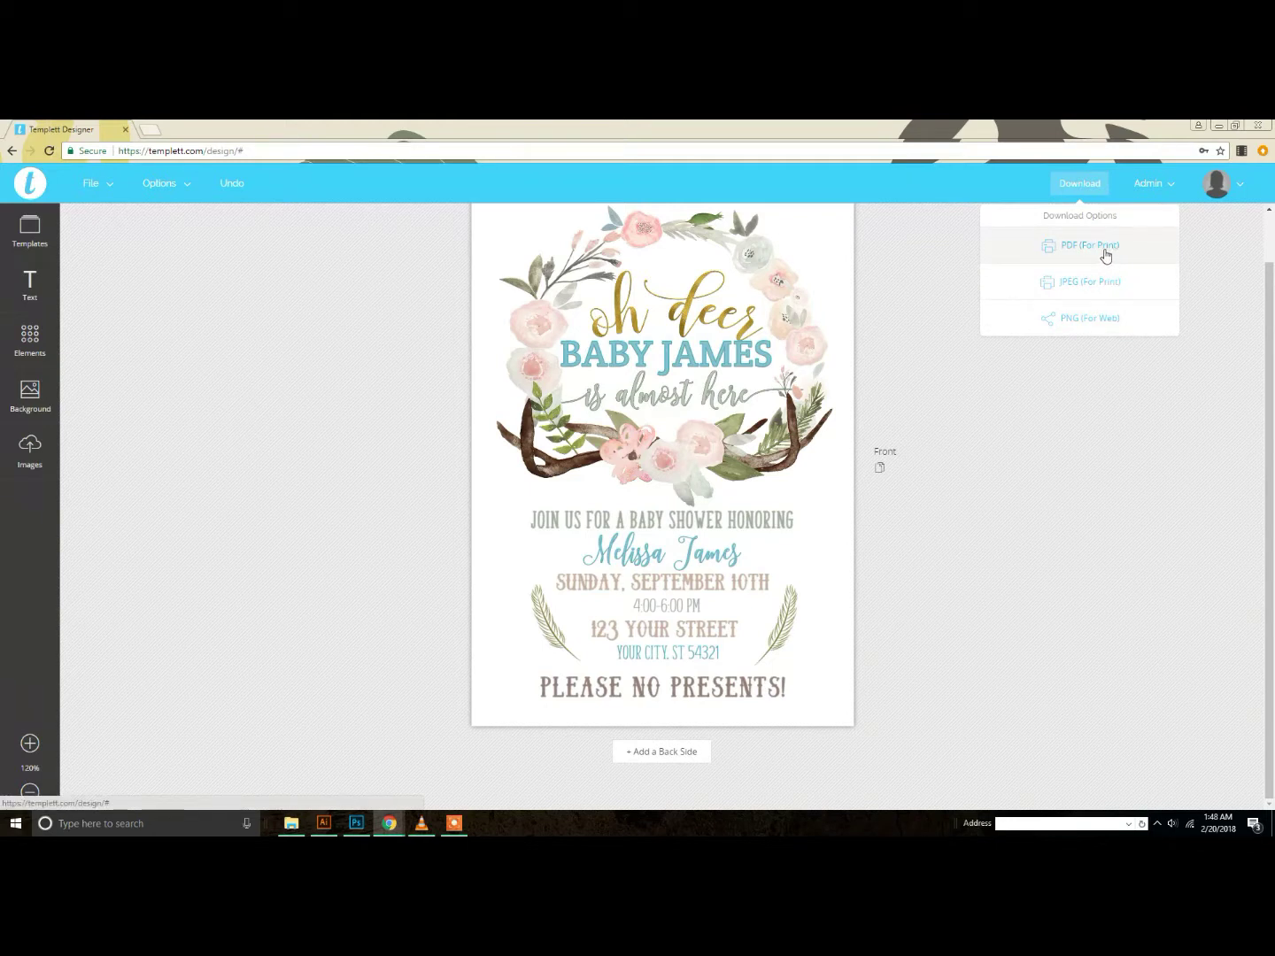
Step: Download a PDF (For Print) with Show Trim Marks and Save Paper on, then open it
click(1103, 250)
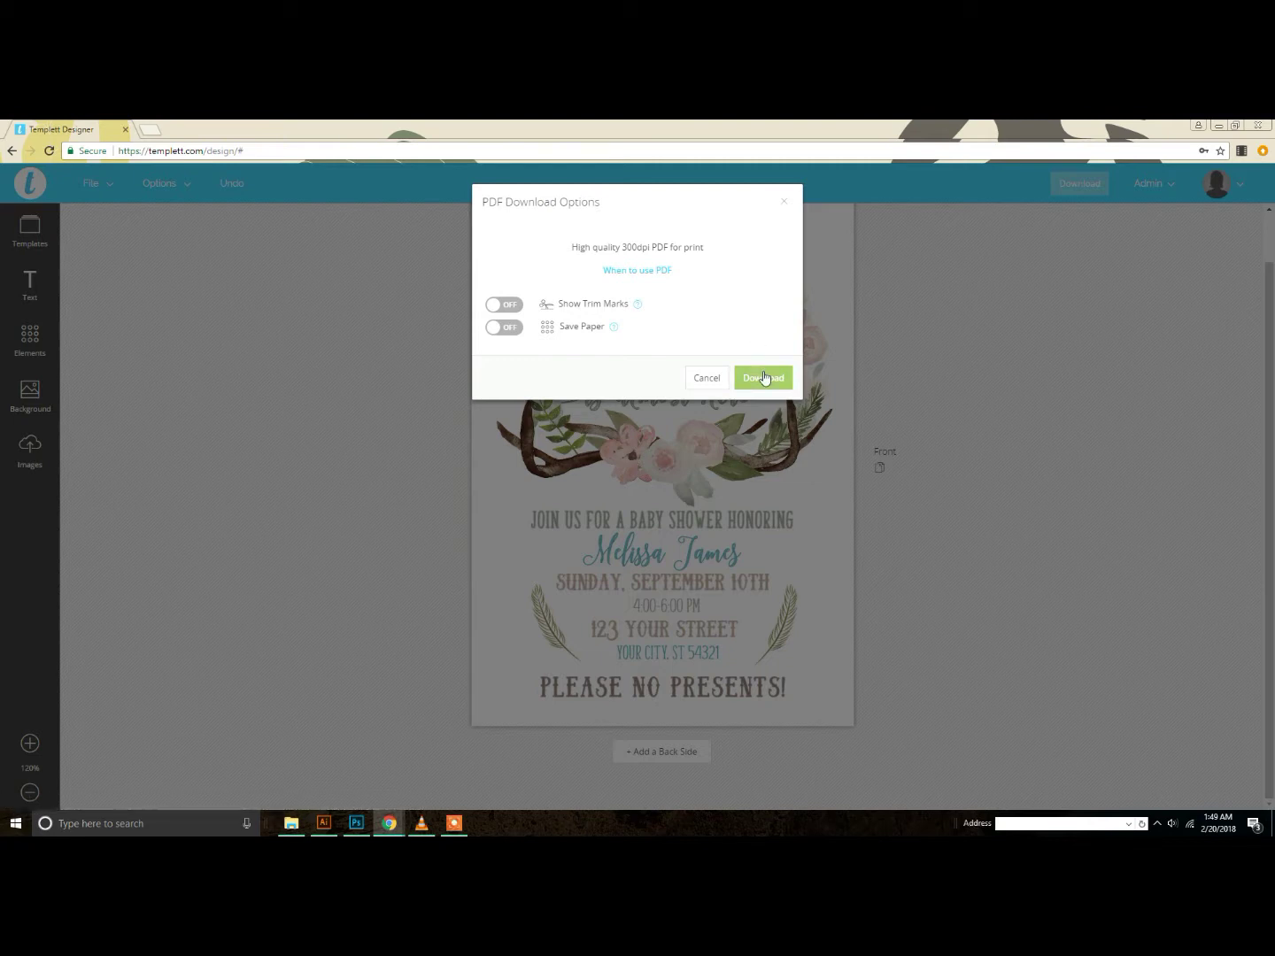
click(509, 307)
click(511, 333)
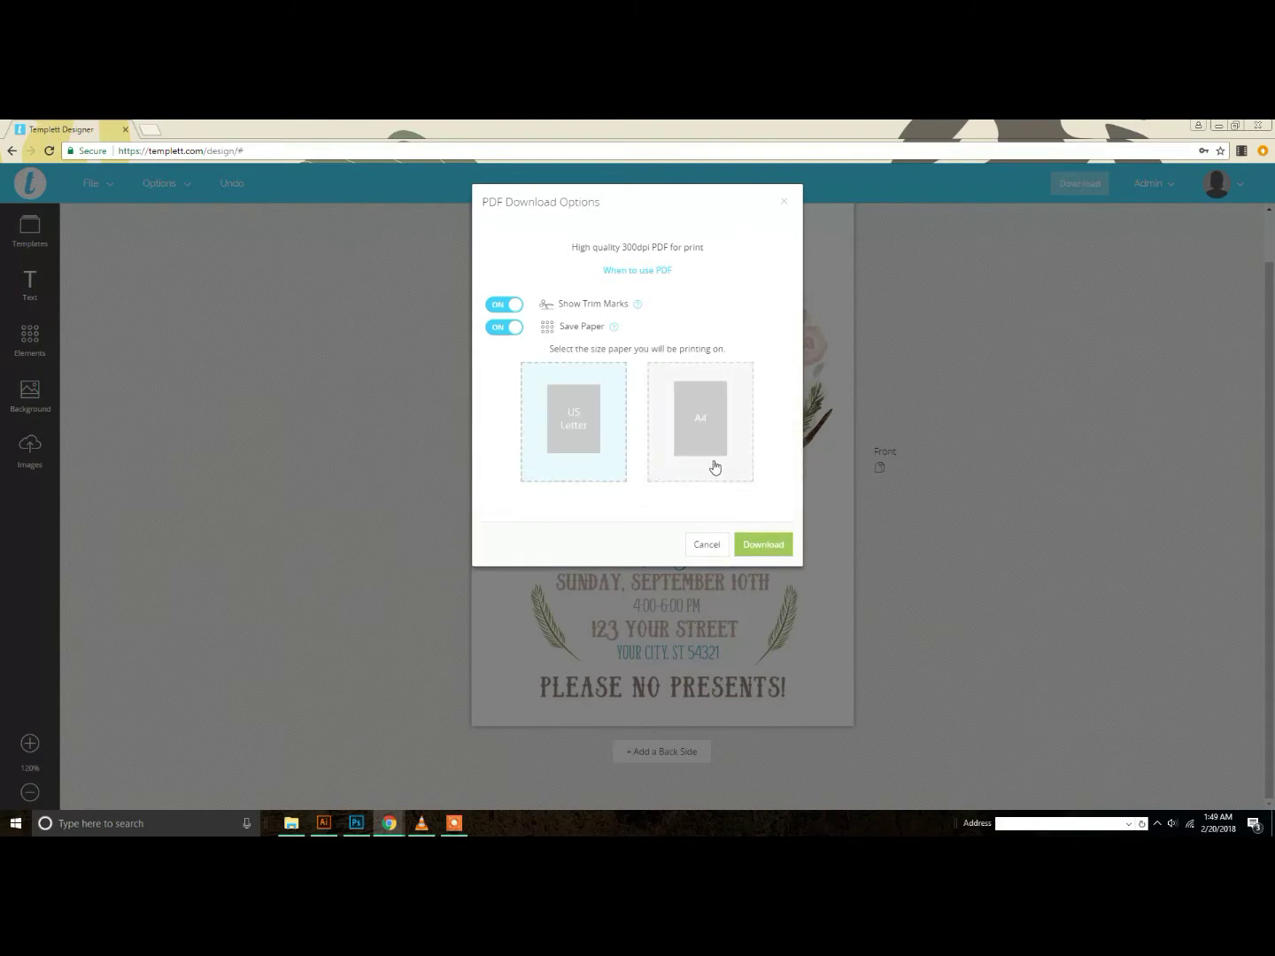
click(763, 545)
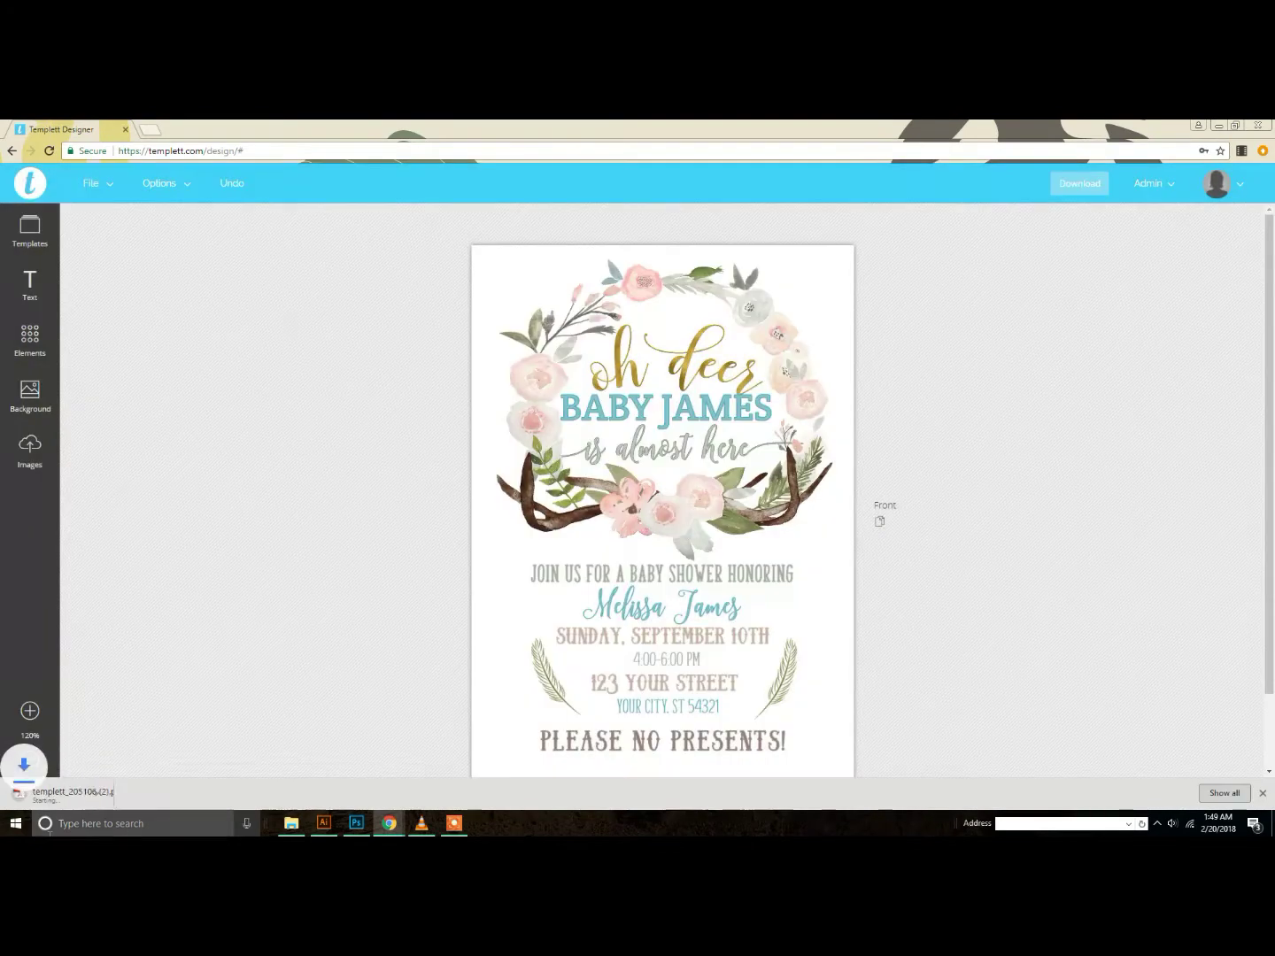
click(67, 796)
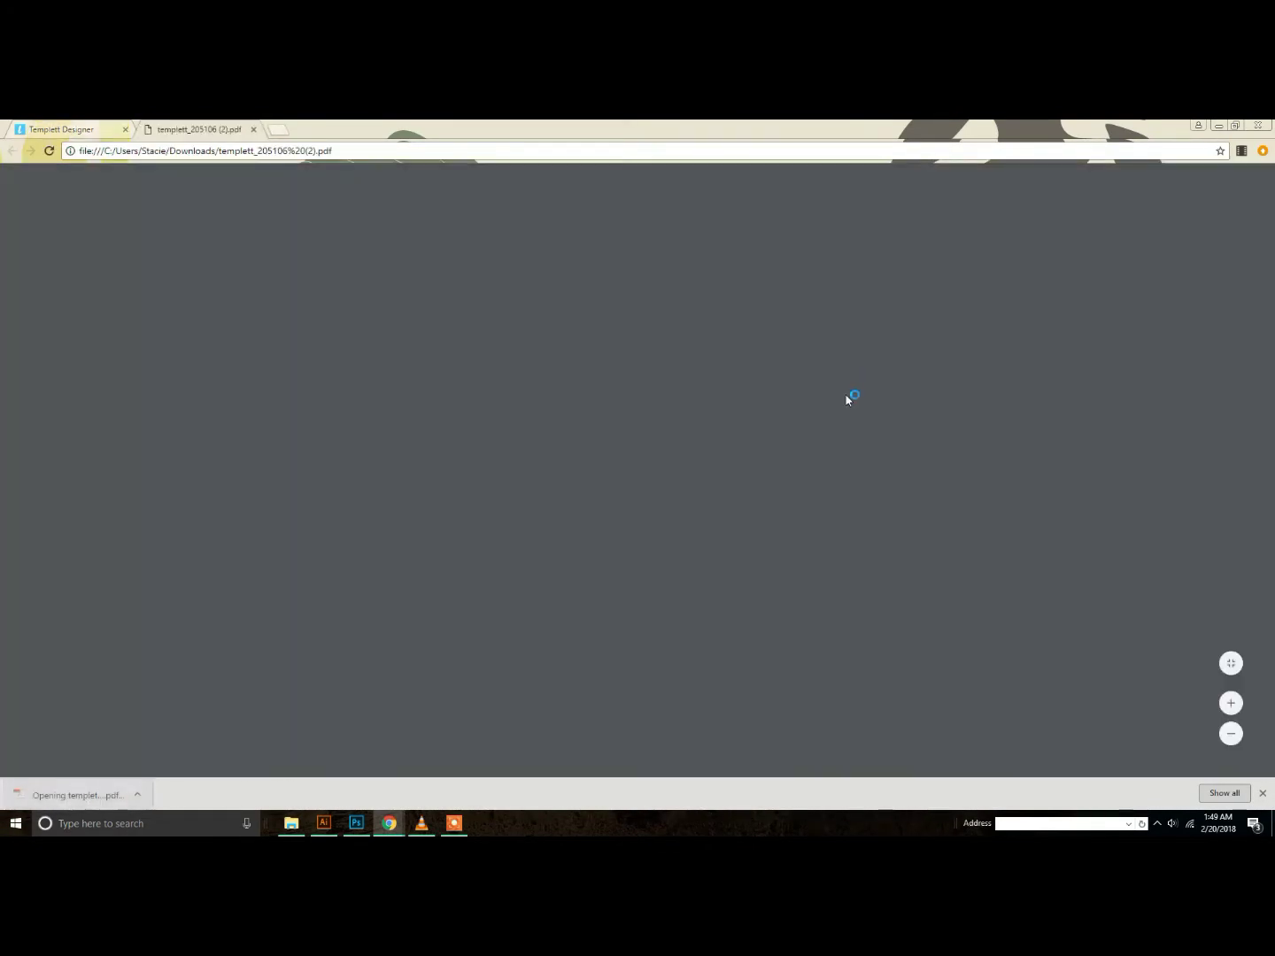